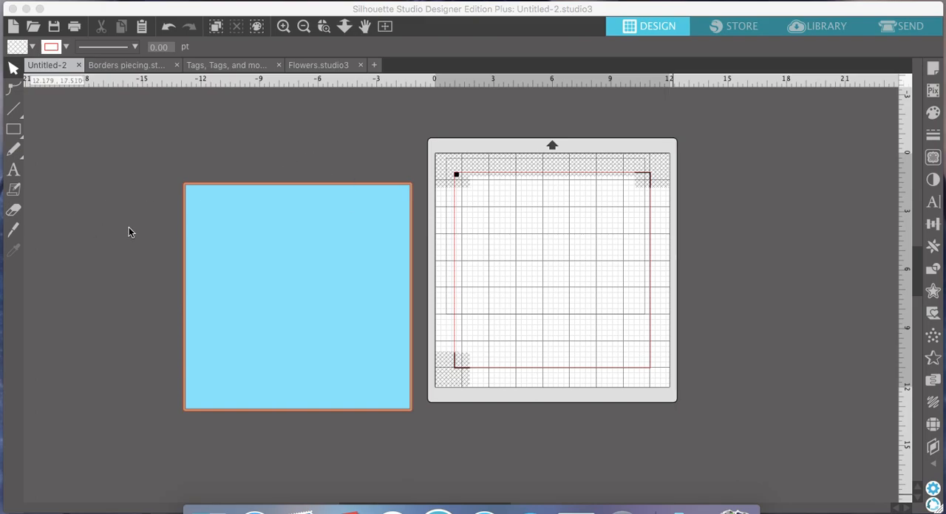
pyautogui.hscroll(-3, 184, 211)
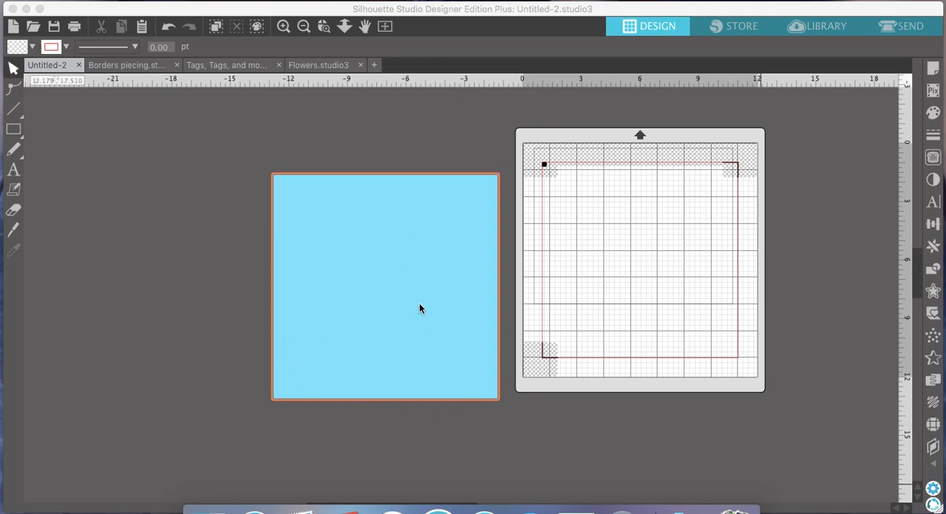
pyautogui.click(385, 239)
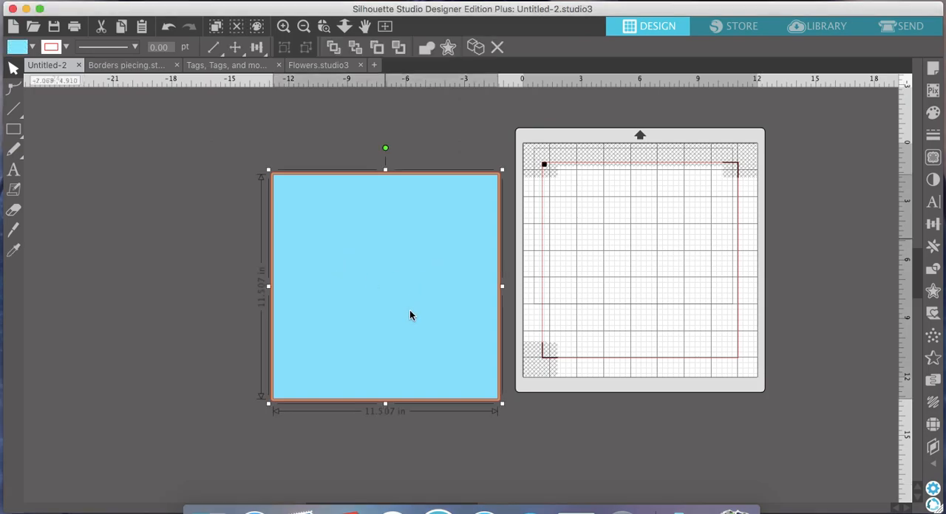
pyautogui.click(611, 197)
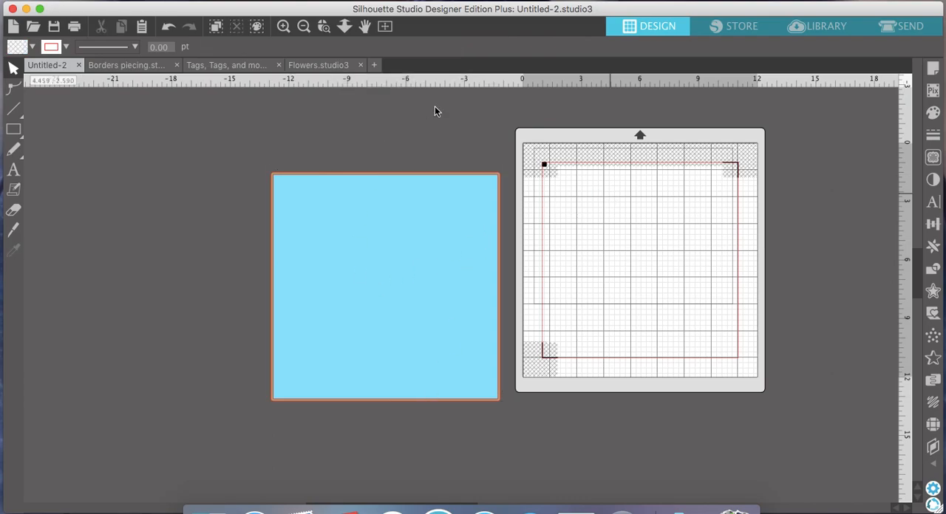
# - Fill the square page background with the light blue grunge pattern
pyautogui.click(410, 219)
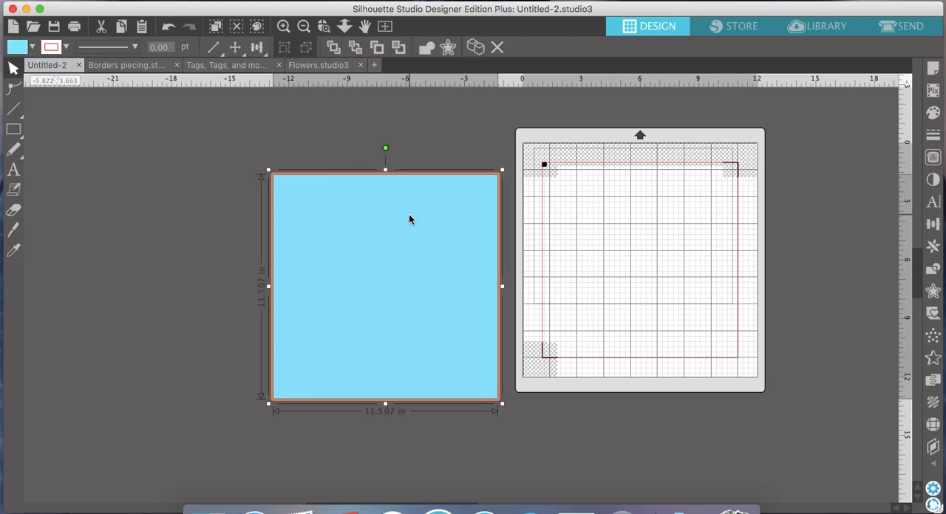
pyautogui.click(932, 113)
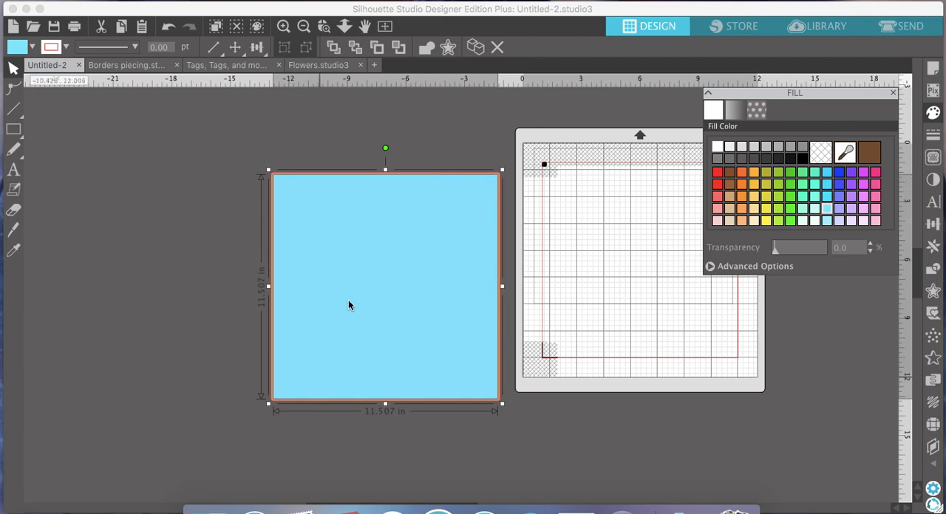
pyautogui.click(761, 109)
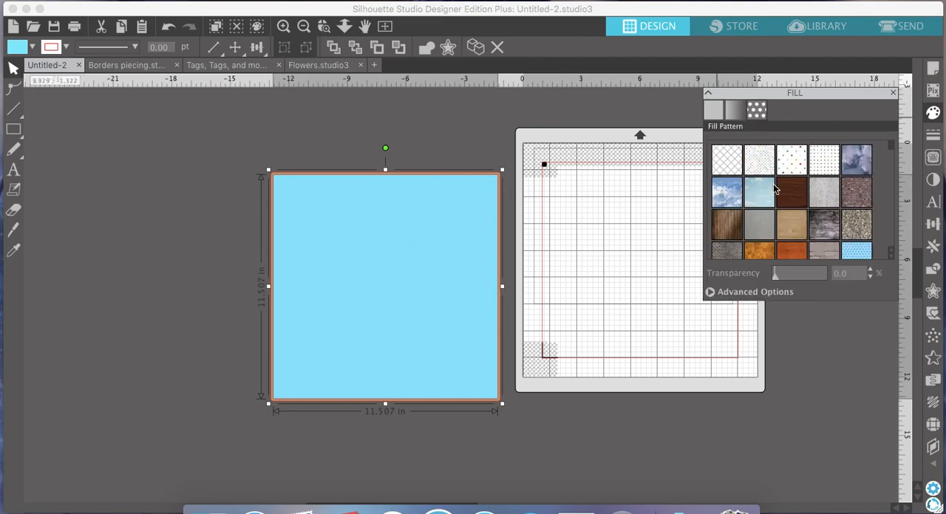
pyautogui.scroll(-3, 775, 189)
pyautogui.scroll(-8, 773, 187)
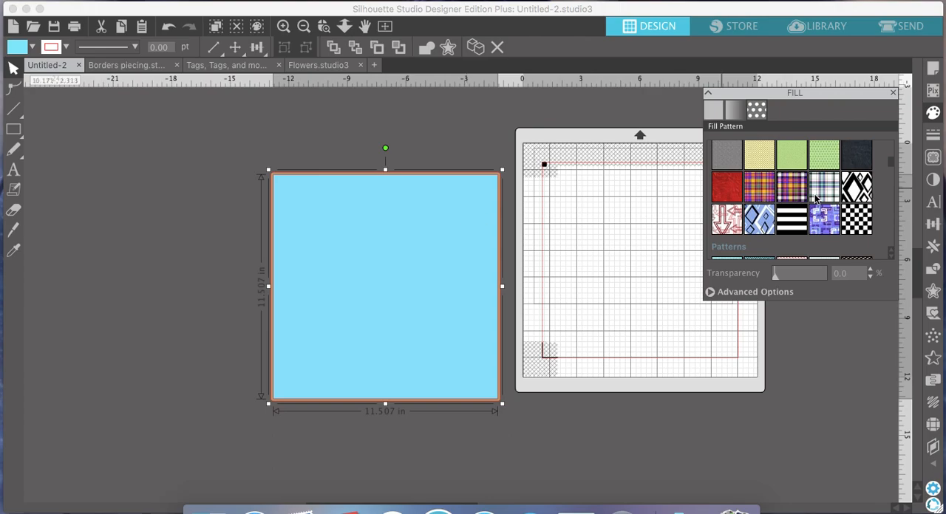
pyautogui.scroll(-3, 816, 198)
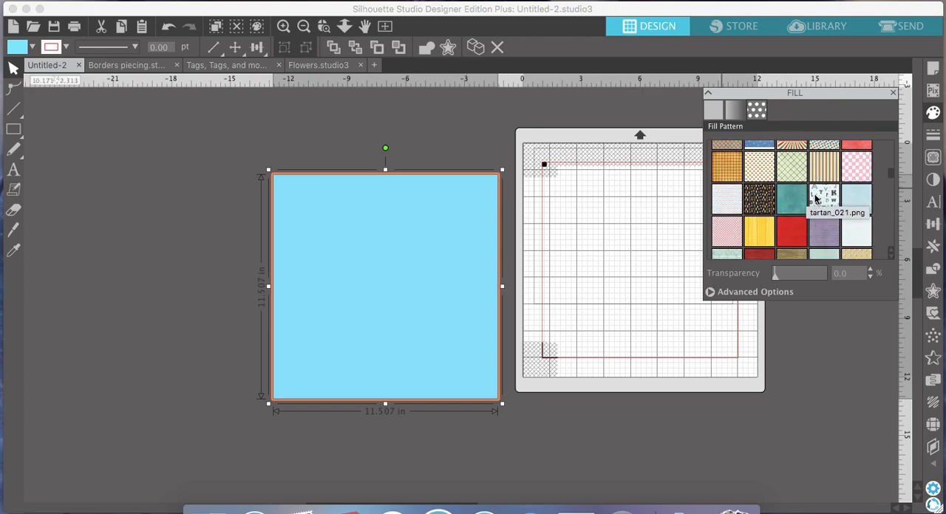
pyautogui.click(859, 199)
pyautogui.scroll(-3, 860, 200)
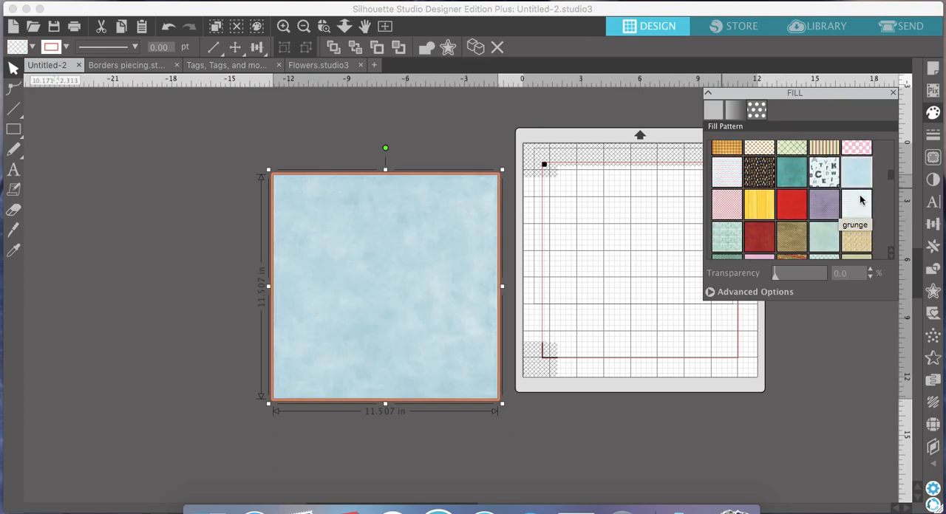
pyautogui.scroll(-3, 859, 200)
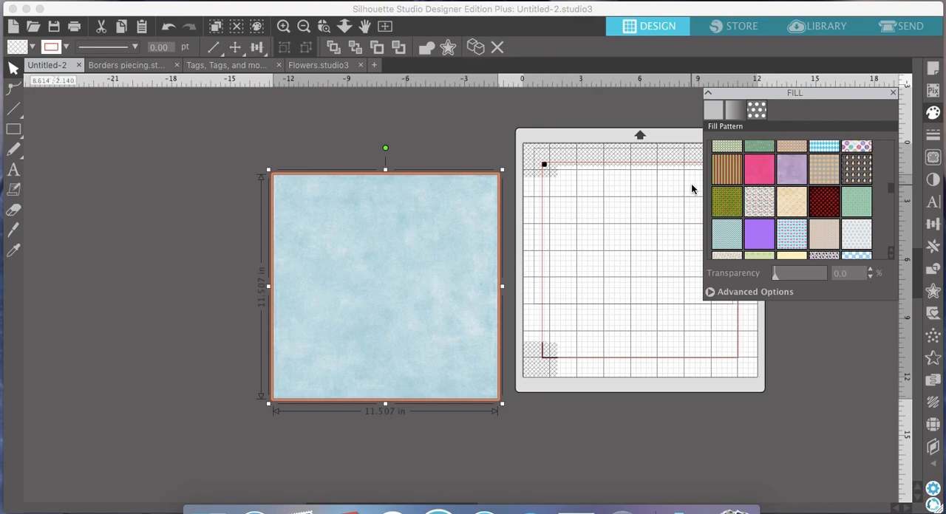
pyautogui.click(892, 93)
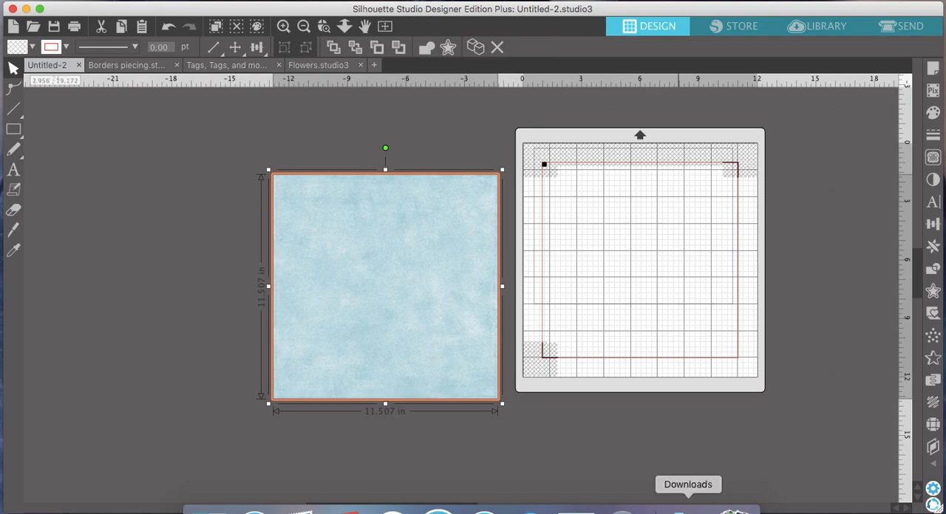
# - Add beehive-apart.svg from the Beehive 08-20-18 folder in Downloads to the workspace, above the blue background
pyautogui.click(688, 509)
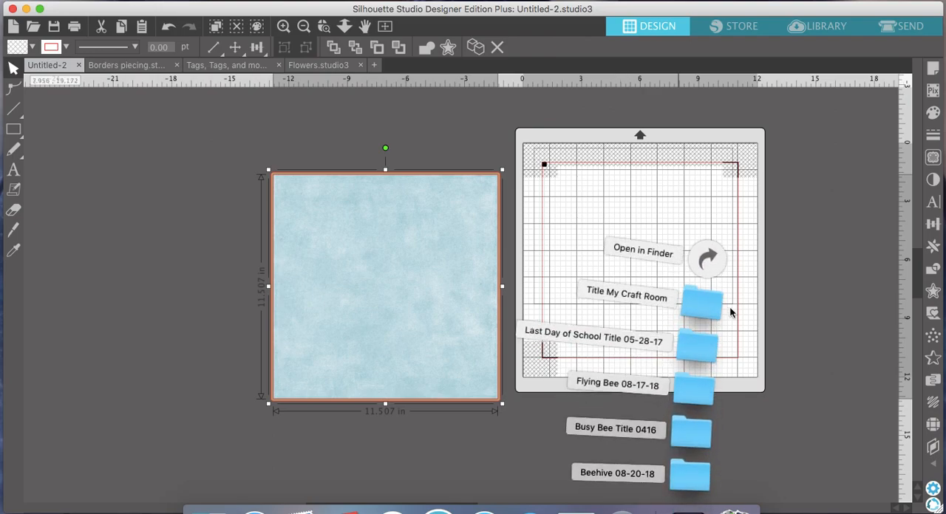
pyautogui.click(714, 271)
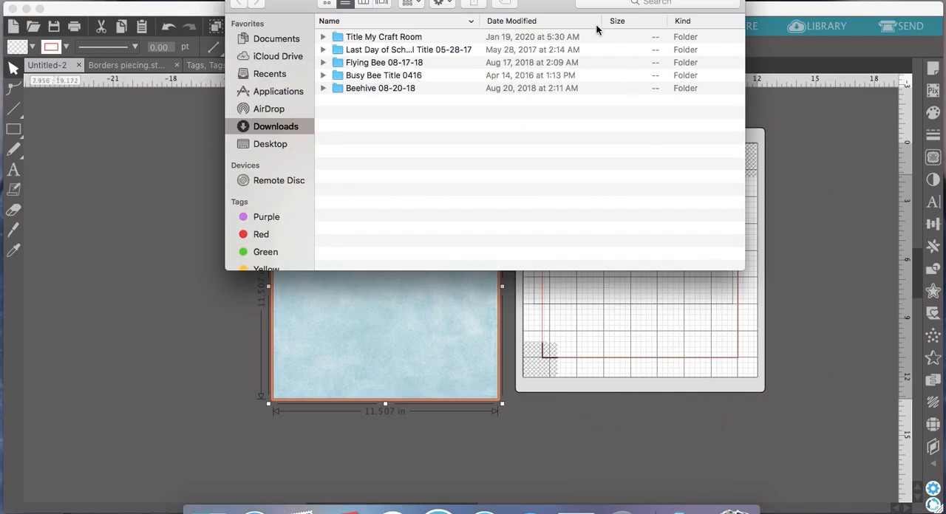
pyautogui.moveTo(361, 2); pyautogui.dragTo(654, 19)
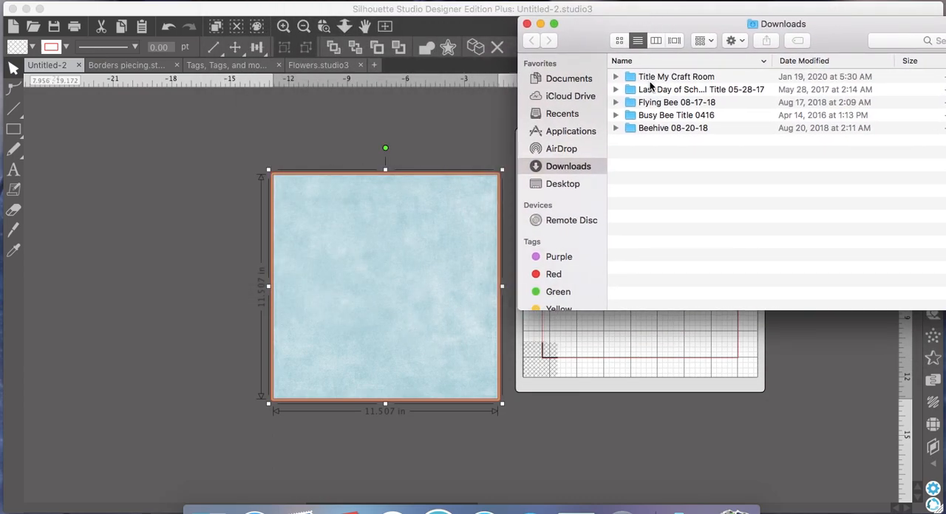
pyautogui.doubleClick(661, 129)
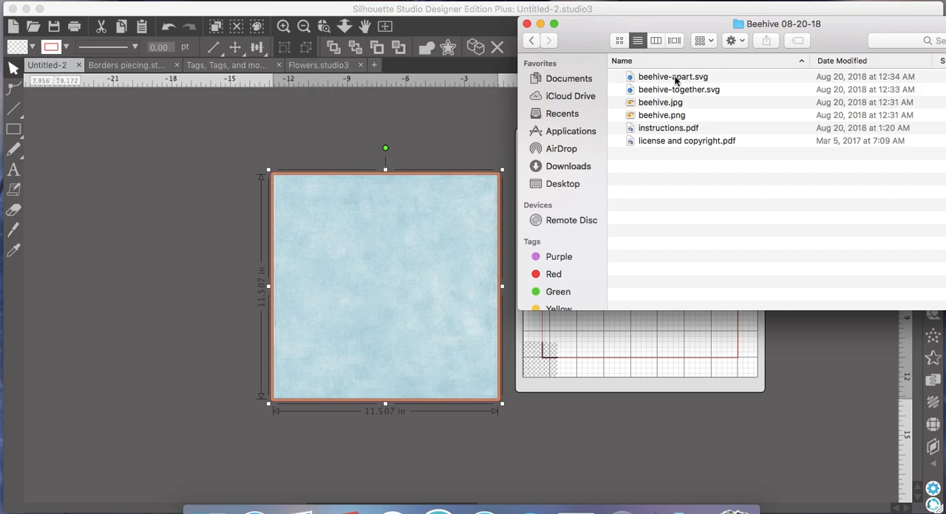
pyautogui.moveTo(679, 79); pyautogui.dragTo(233, 116)
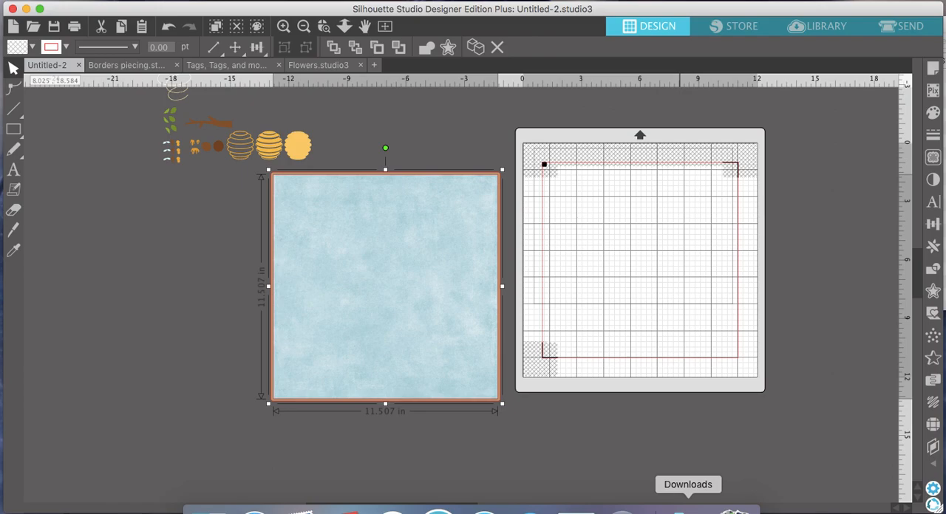
# - Add beehive-together.svg from the same folder to the workspace, beside the blue background
pyautogui.click(944, 55)
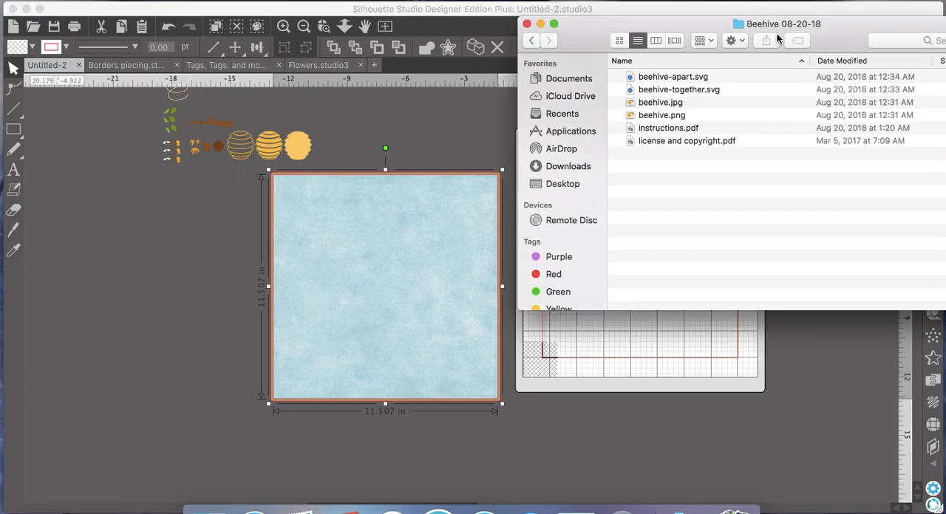
pyautogui.moveTo(776, 38); pyautogui.dragTo(778, 0)
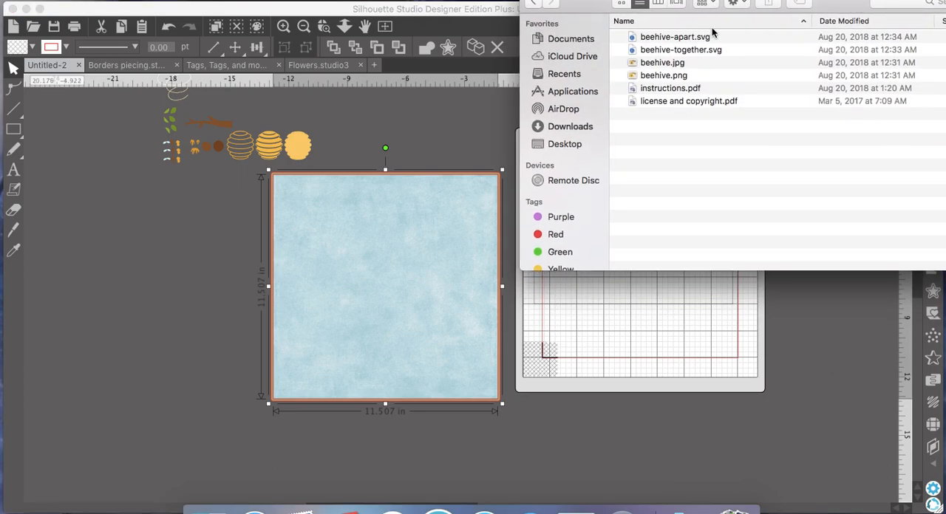
pyautogui.moveTo(704, 47); pyautogui.dragTo(171, 221)
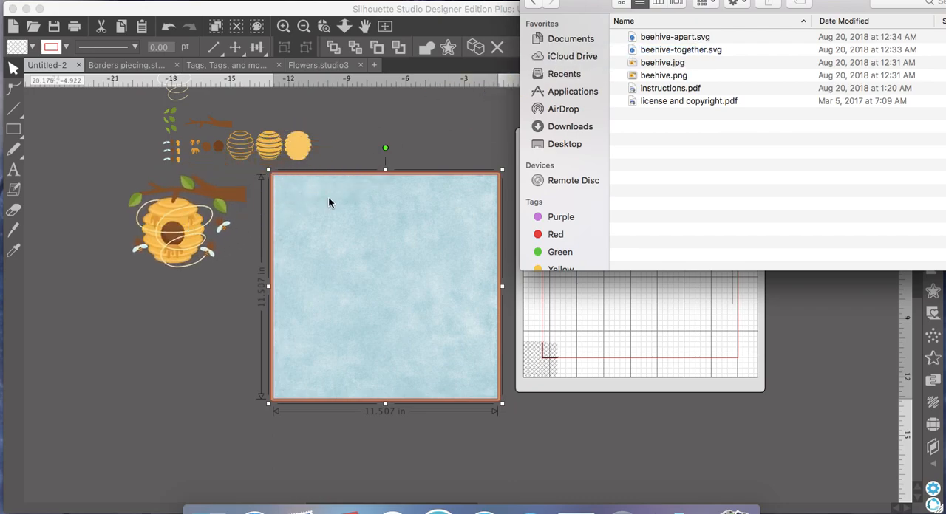
# - Move the separate beehive pieces farther left and place the assembled beehive beside them, above the level of the background
pyautogui.hscroll(-5, 329, 200)
pyautogui.scroll(2, 328, 200)
pyautogui.click(402, 190)
pyautogui.moveTo(391, 195); pyautogui.dragTo(184, 189)
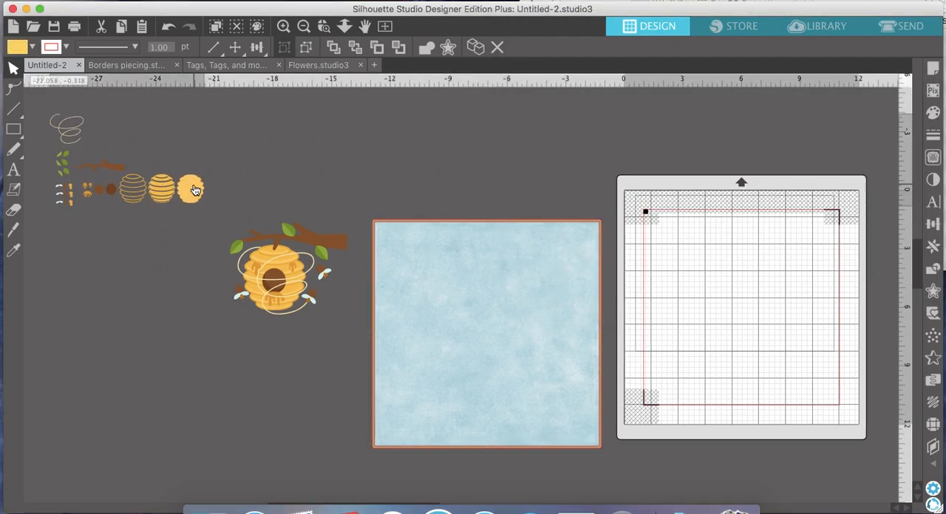
pyautogui.moveTo(348, 240); pyautogui.dragTo(333, 127)
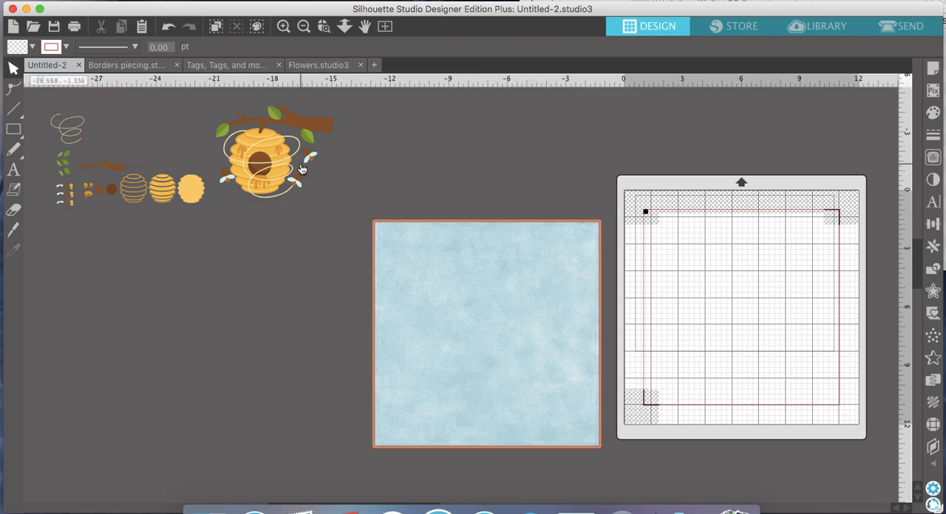
pyautogui.moveTo(315, 126); pyautogui.dragTo(307, 117)
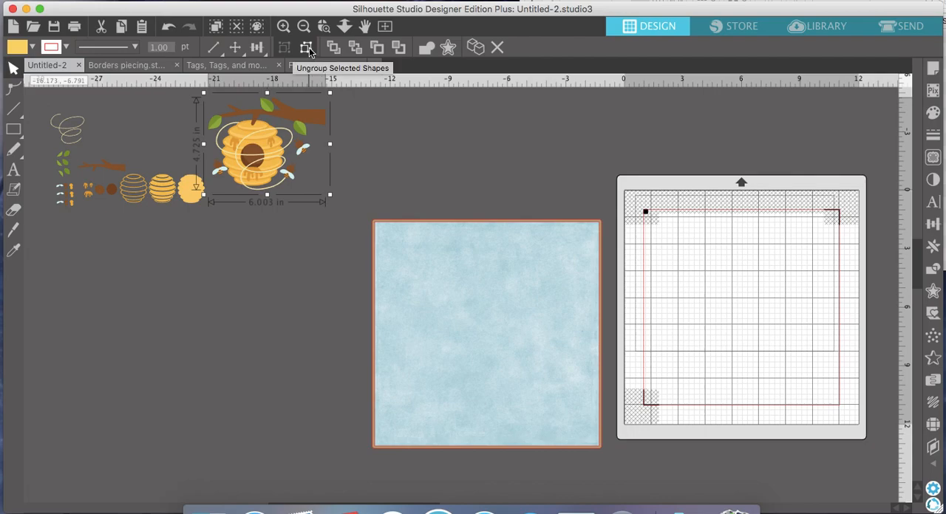
# - Ungroup the assembled beehive and pull its branch, hive outline, honey drip and brown opening apart
pyautogui.click(306, 49)
pyautogui.moveTo(324, 120); pyautogui.dragTo(523, 124)
pyautogui.click(502, 133)
pyautogui.click(509, 146)
pyautogui.moveTo(395, 132); pyautogui.dragTo(264, 141)
pyautogui.click(322, 144)
pyautogui.moveTo(408, 146); pyautogui.dragTo(342, 170)
pyautogui.click(326, 164)
pyautogui.click(338, 191)
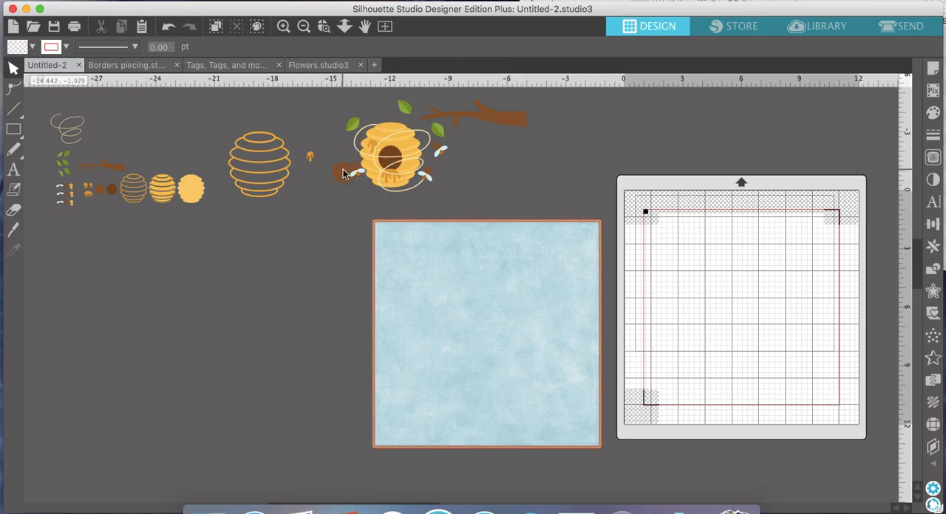
# - Undo the piece moves and the ungrouping of the assembled beehive
pyautogui.click(169, 31)
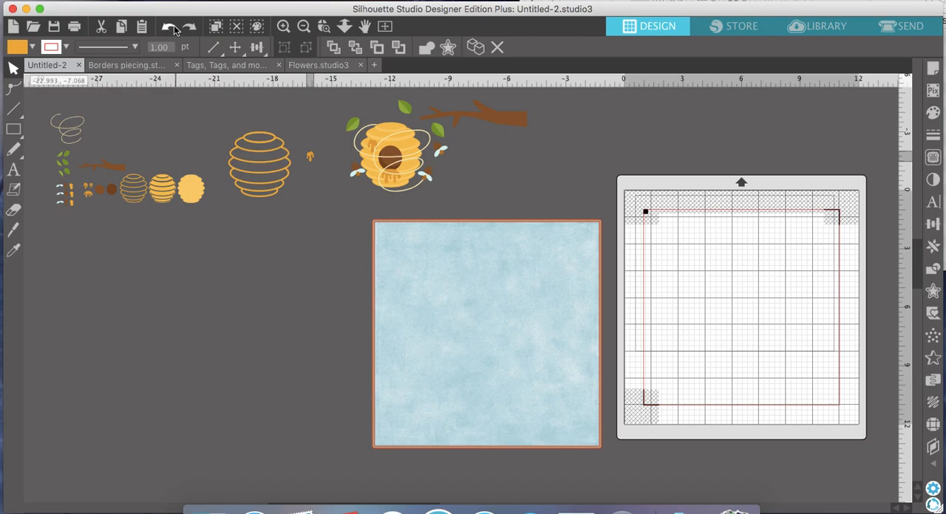
pyautogui.click(169, 31)
pyautogui.click(169, 31)
pyautogui.click(169, 31)
pyautogui.click(170, 31)
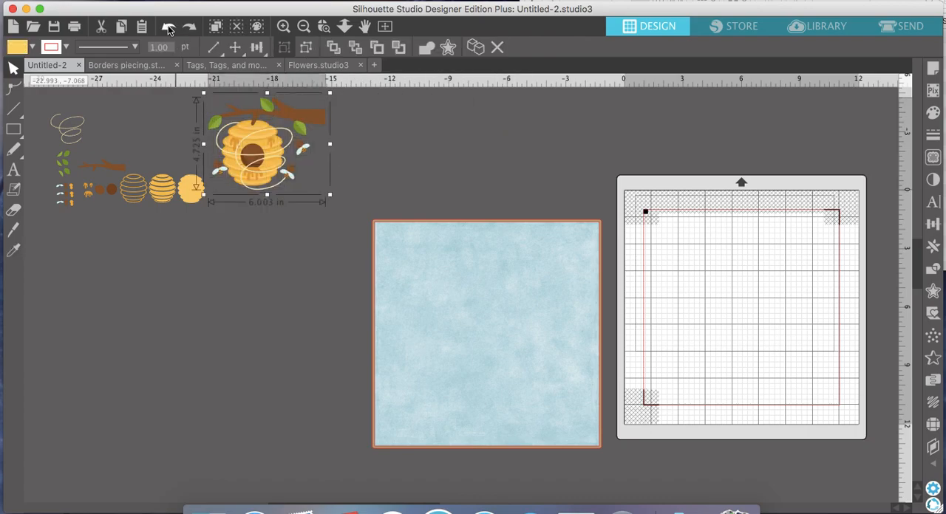
# - Ungroup the set of separate beehive pieces
pyautogui.click(270, 301)
pyautogui.hscroll(-5, 270, 300)
pyautogui.moveTo(339, 189); pyautogui.dragTo(302, 177)
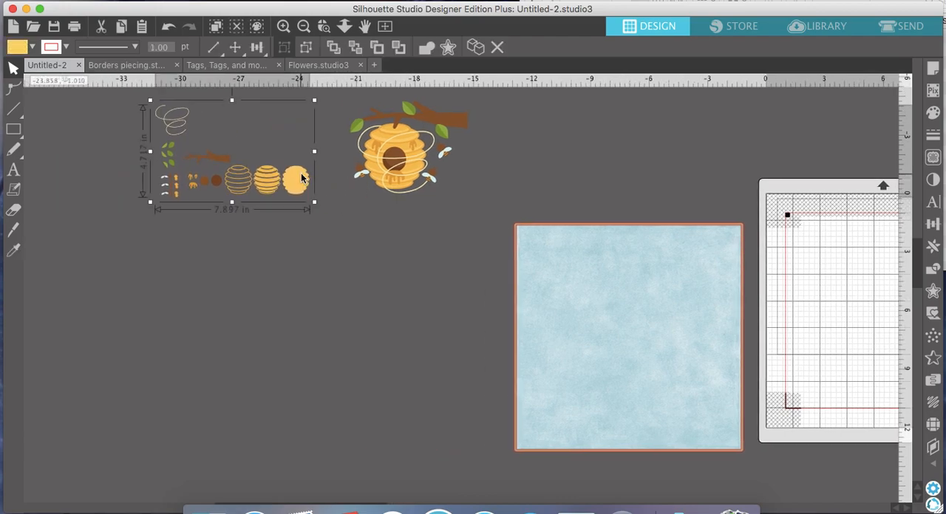
pyautogui.click(306, 47)
pyautogui.click(280, 248)
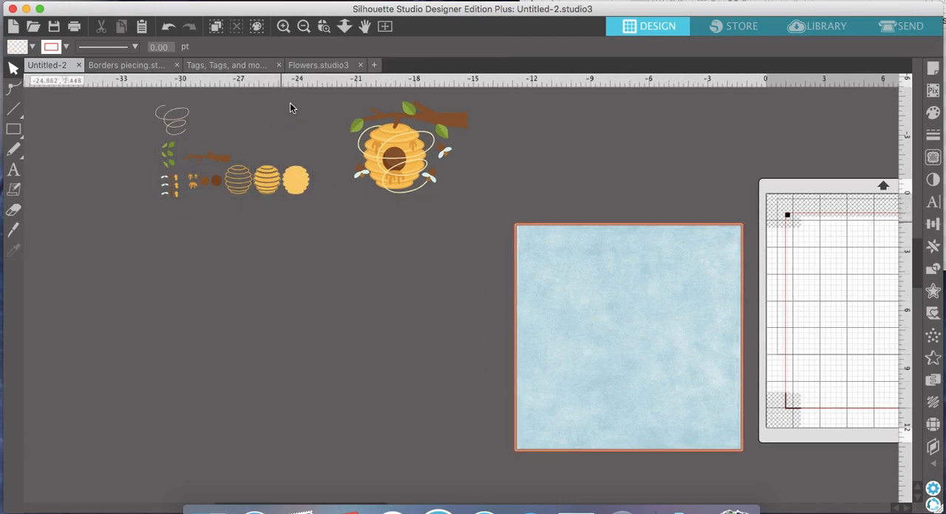
# - Stack the separate hive base, stripes, outline, brown opening and large honey drip into a small assembled beehive
pyautogui.click(283, 26)
pyautogui.click(283, 26)
pyautogui.scroll(5, 248, 129)
pyautogui.hscroll(-6, 247, 130)
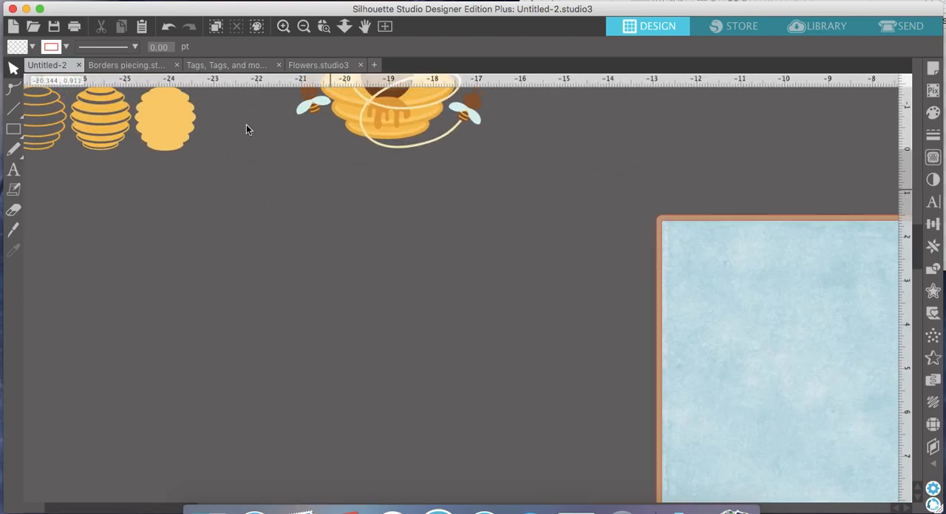
pyautogui.moveTo(328, 280); pyautogui.dragTo(392, 276)
pyautogui.moveTo(257, 278); pyautogui.dragTo(385, 275)
pyautogui.moveTo(196, 272); pyautogui.dragTo(374, 270)
pyautogui.moveTo(163, 274); pyautogui.dragTo(372, 272)
pyautogui.moveTo(140, 279); pyautogui.dragTo(370, 280)
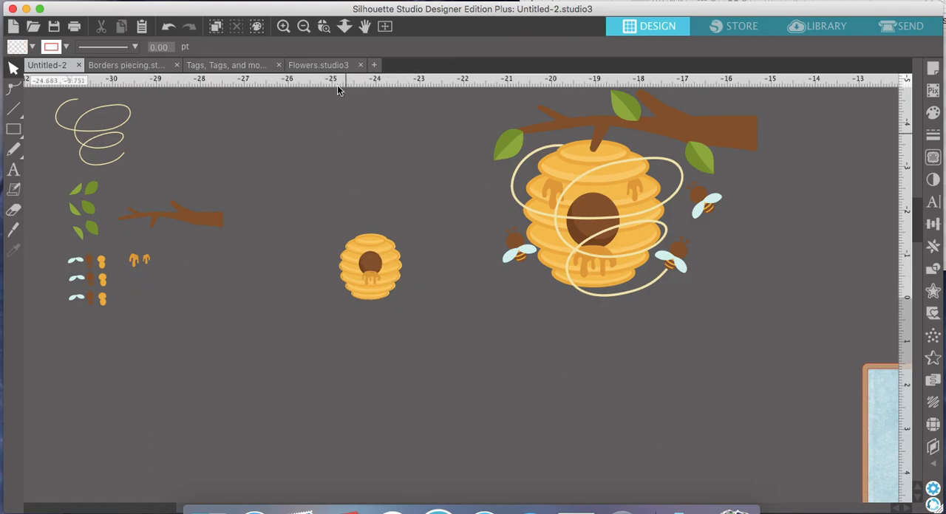
# - Move the large assembled beehive slightly farther away from the blue background
pyautogui.click(302, 26)
pyautogui.hscroll(9, 428, 230)
pyautogui.scroll(-5, 429, 231)
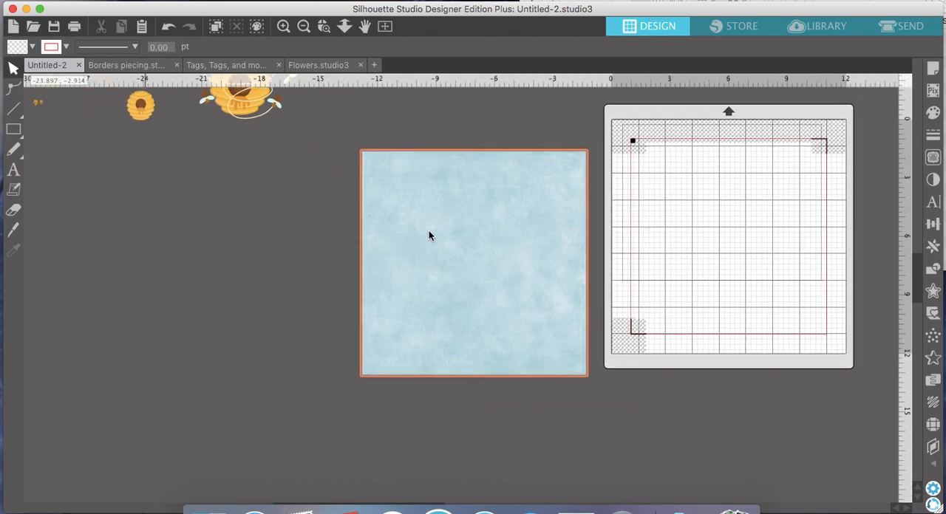
pyautogui.scroll(3, 429, 231)
pyautogui.moveTo(200, 155)
pyautogui.mouseDown()
pyautogui.moveTo(330, 156)
pyautogui.moveTo(186, 158)
pyautogui.moveTo(209, 158)
pyautogui.mouseUp()
pyautogui.click(225, 145)
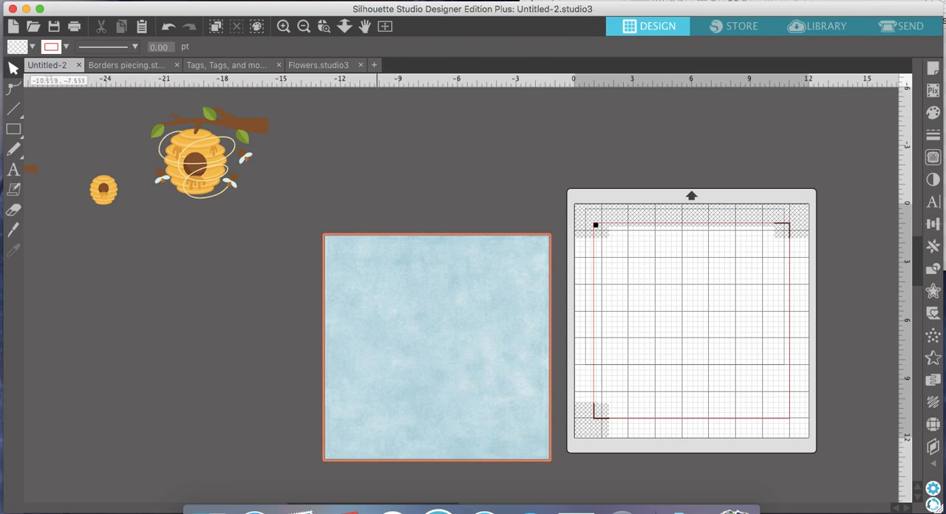
# - Add busy bee title-apart.svg from the Busy Bee Title 0416 folder to the workspace, above the blue background
pyautogui.click(591, 1)
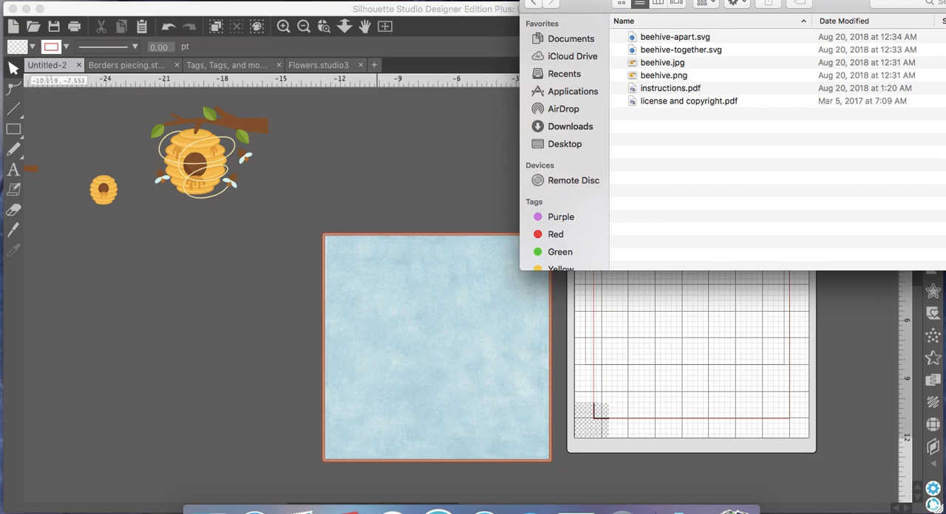
pyautogui.click(531, 3)
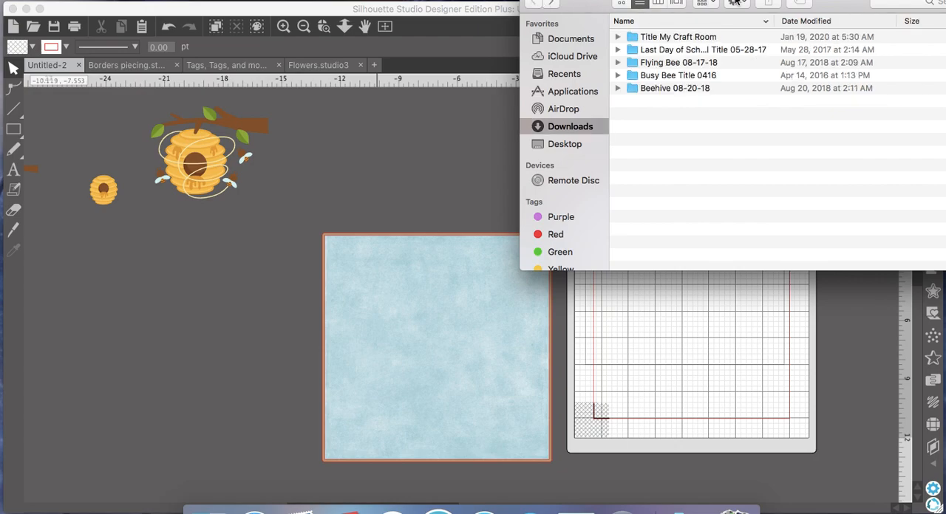
pyautogui.doubleClick(665, 76)
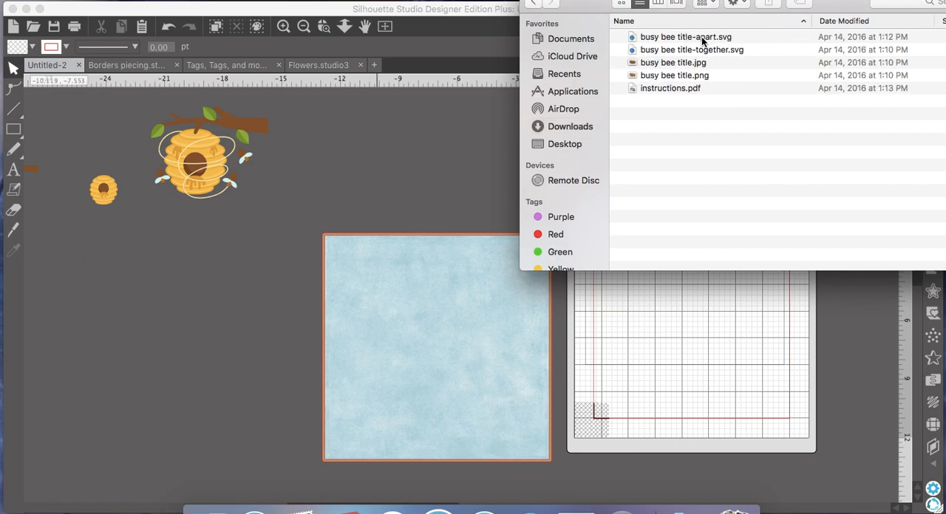
pyautogui.moveTo(708, 40); pyautogui.dragTo(364, 111)
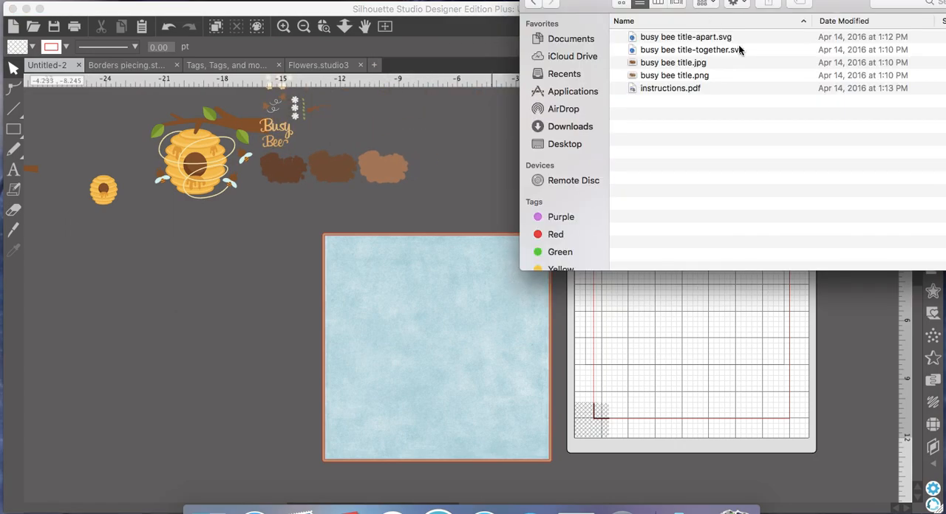
# - Add busy bee title-together.svg below the large beehive, and flying bee-apart.svg and flying bee-together.svg from the Flying Bee 08-17-18 folder beneath it
pyautogui.moveTo(737, 47); pyautogui.dragTo(235, 256)
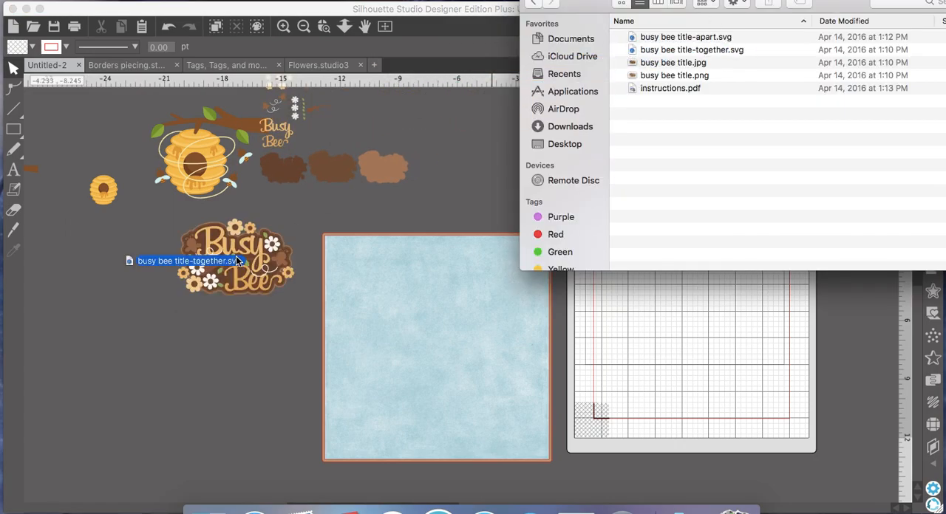
pyautogui.click(532, 4)
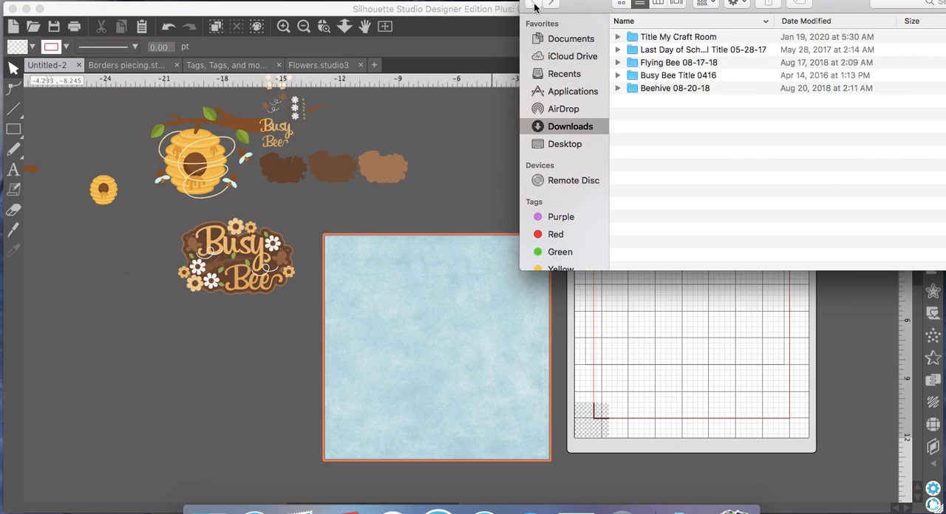
pyautogui.doubleClick(671, 64)
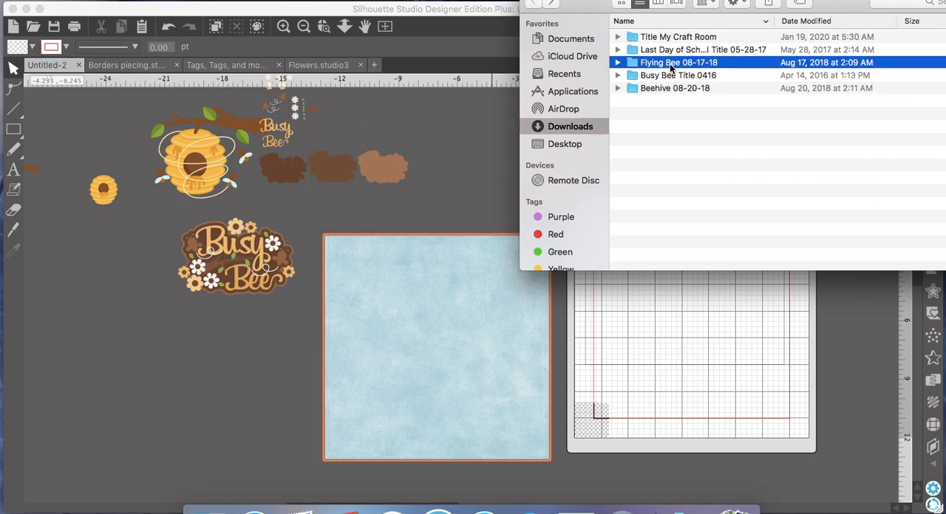
pyautogui.moveTo(686, 39); pyautogui.dragTo(218, 331)
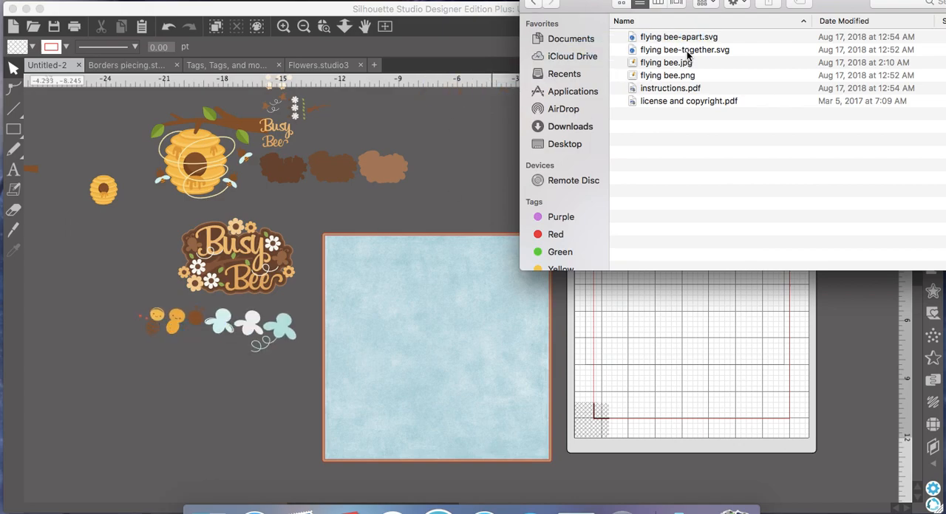
pyautogui.moveTo(687, 54); pyautogui.dragTo(177, 391)
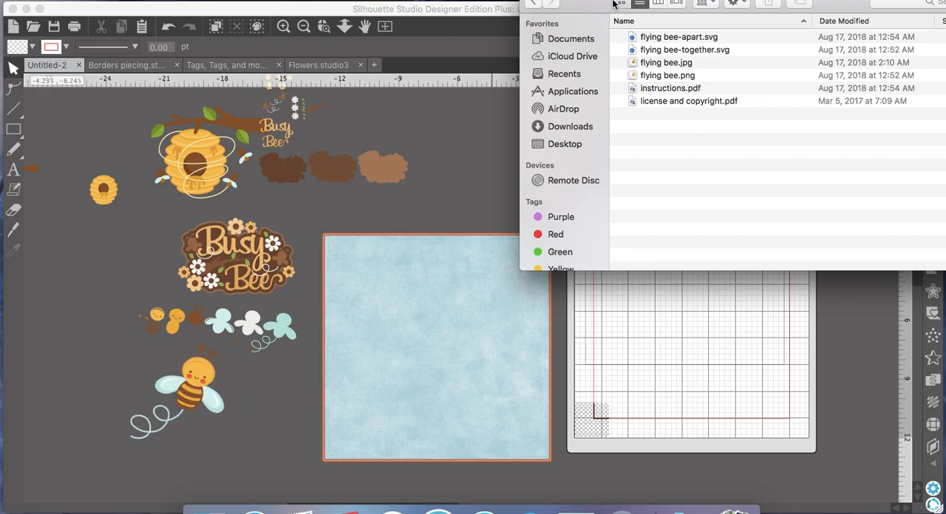
pyautogui.moveTo(607, 12); pyautogui.dragTo(610, 41)
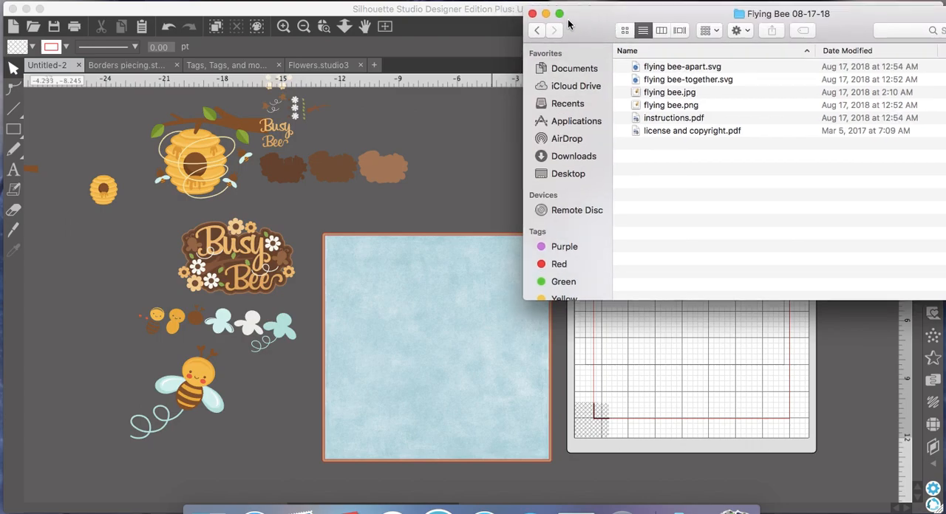
pyautogui.click(532, 14)
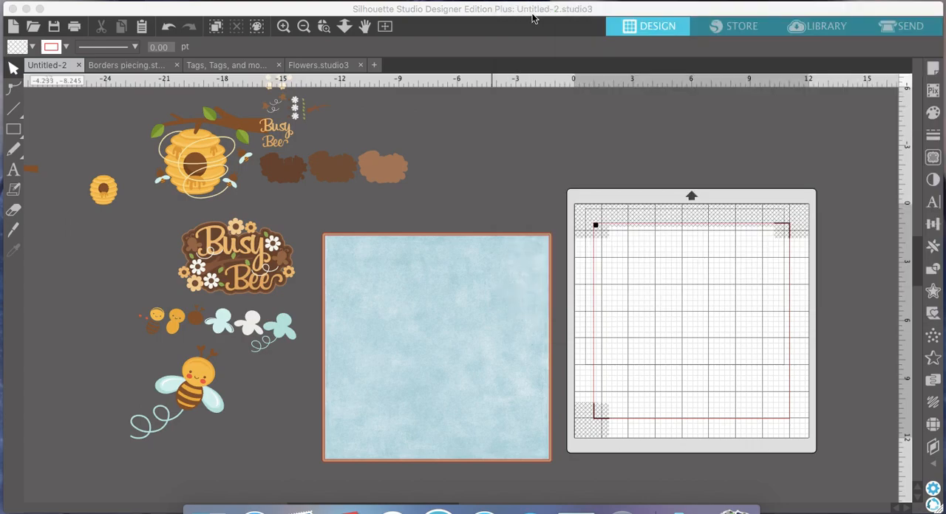
# - Move the separate Busy Bee title pieces and separate flying bee pieces far from the blue background, beside the leftover beehive pieces
pyautogui.click(303, 27)
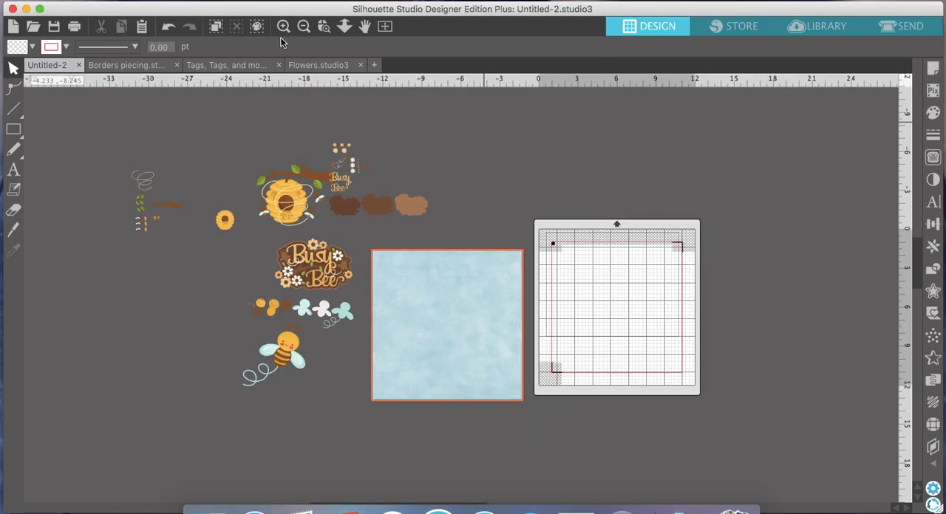
pyautogui.moveTo(410, 206); pyautogui.dragTo(108, 180)
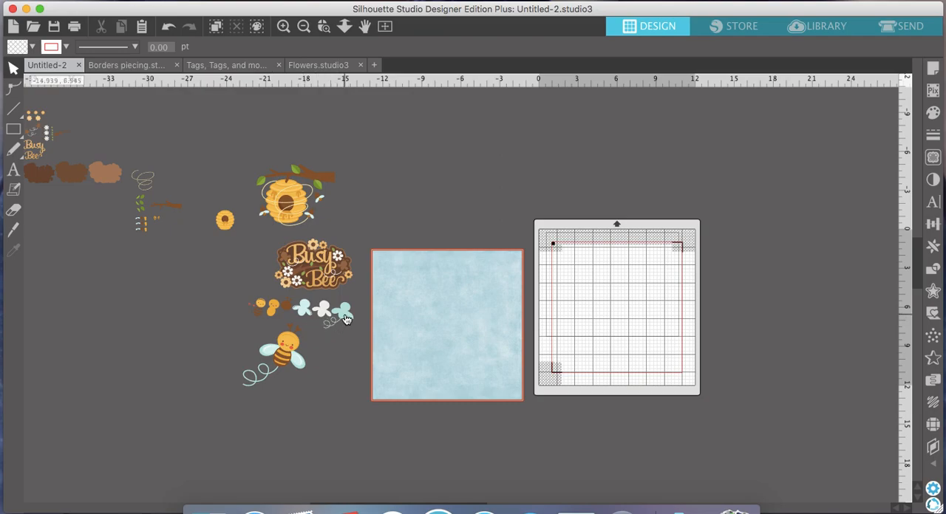
pyautogui.moveTo(337, 315); pyautogui.dragTo(88, 213)
pyautogui.click(127, 212)
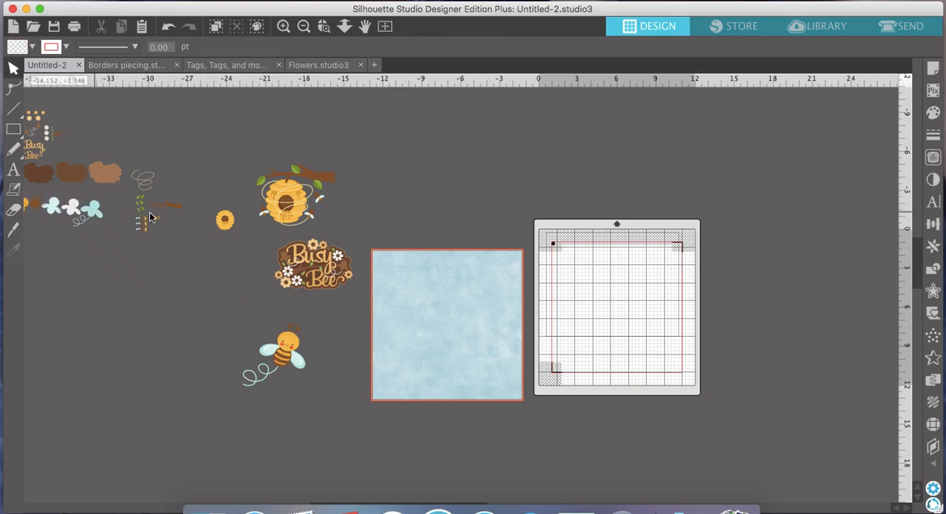
# - Line up the flying bee, Busy Bee title and large beehive above the blue background, moving the small beehive over to the spare pieces
pyautogui.moveTo(289, 203); pyautogui.dragTo(471, 204)
pyautogui.click(225, 219)
pyautogui.moveTo(225, 222); pyautogui.dragTo(84, 115)
pyautogui.moveTo(310, 275); pyautogui.dragTo(384, 221)
pyautogui.click(340, 278)
pyautogui.moveTo(288, 360); pyautogui.dragTo(325, 214)
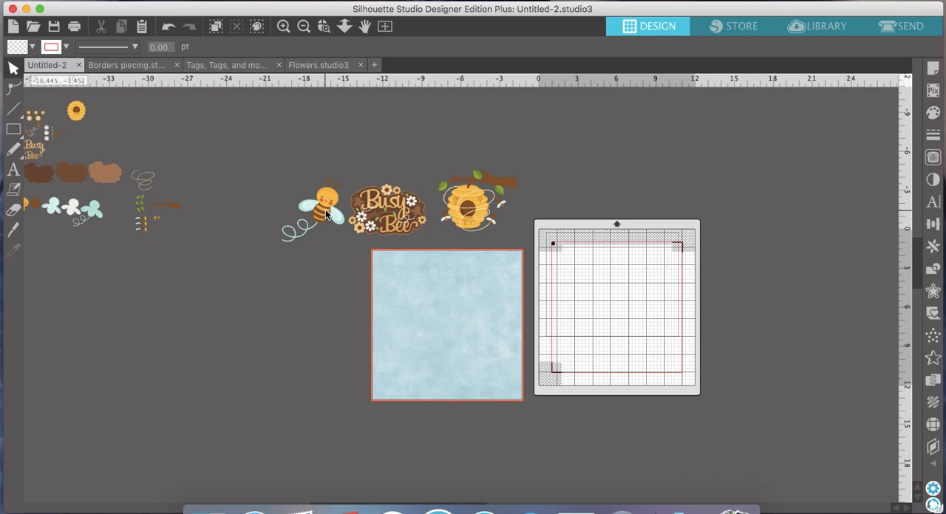
# - Duplicate the blue background square and shorten the copy from its top edge to about 5.55 in high, over the page's lower half
pyautogui.scroll(-2, 325, 214)
pyautogui.hscroll(2, 326, 214)
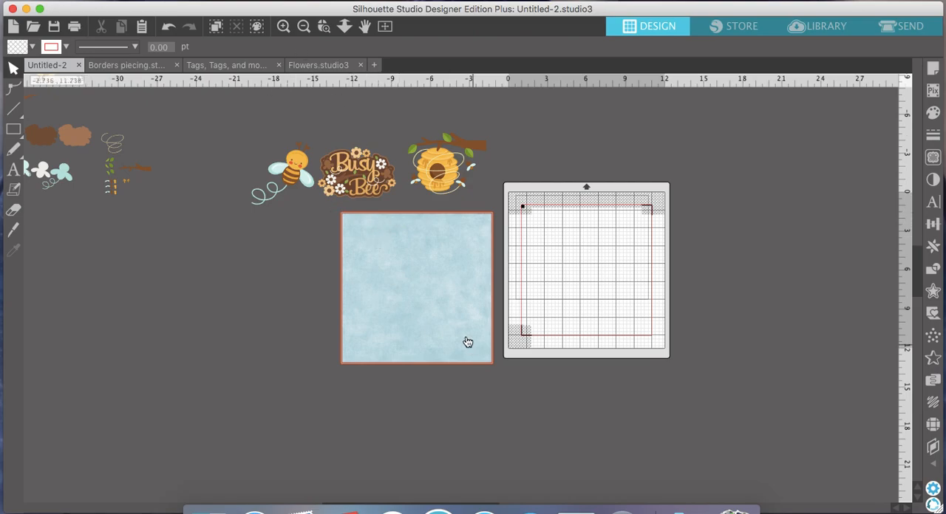
pyautogui.click(420, 266)
pyautogui.scroll(-5, 420, 264)
pyautogui.click(282, 32)
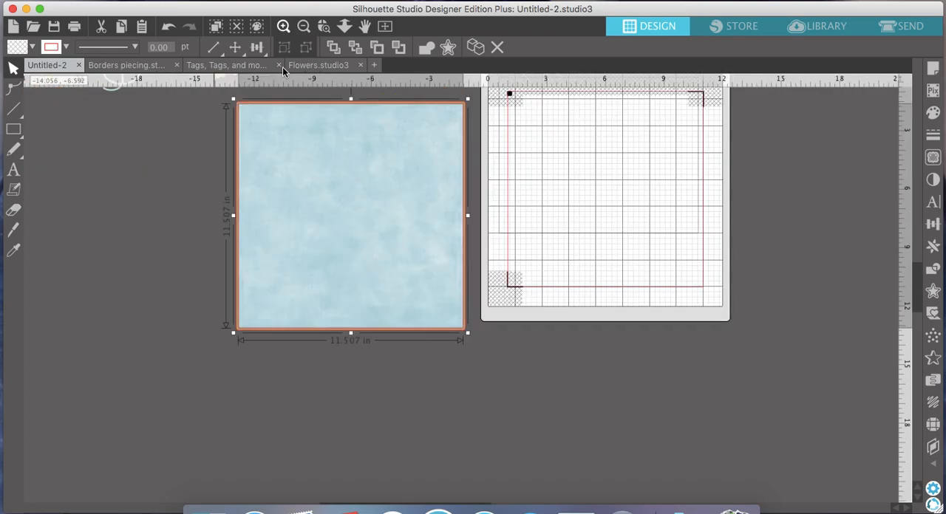
pyautogui.scroll(7, 351, 237)
pyautogui.hscroll(-4, 350, 236)
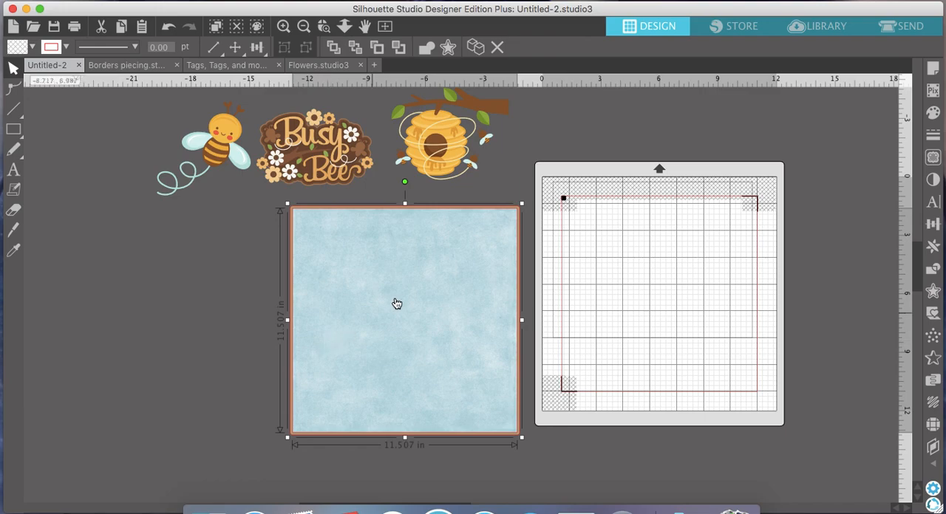
pyautogui.click(482, 51)
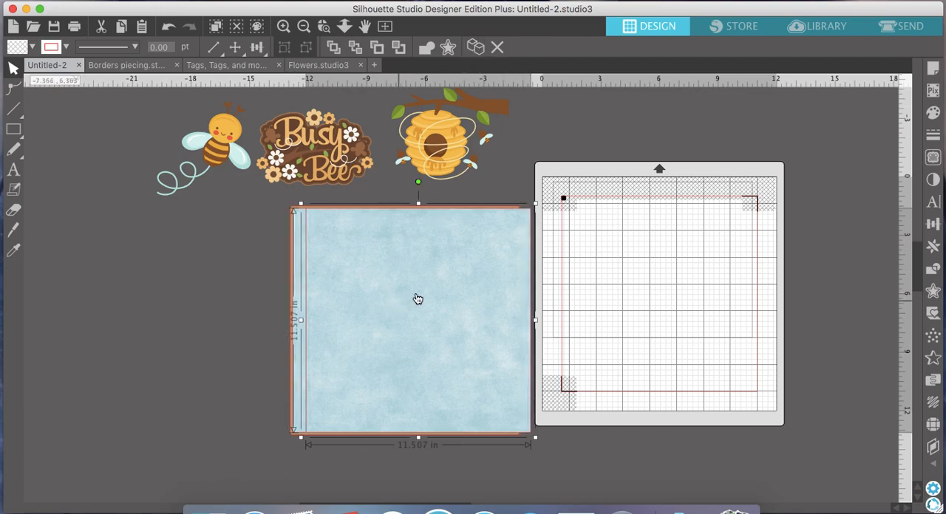
pyautogui.moveTo(415, 300); pyautogui.dragTo(407, 298)
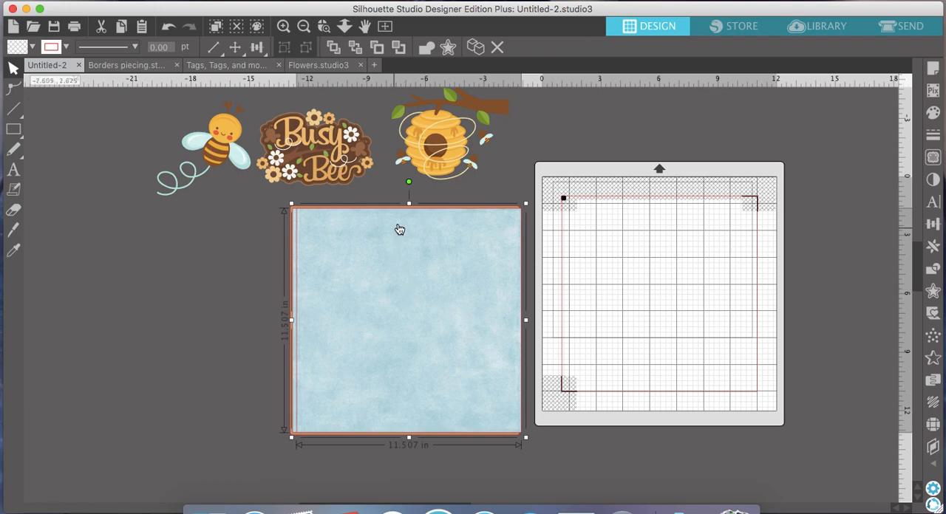
pyautogui.moveTo(410, 204); pyautogui.dragTo(410, 321)
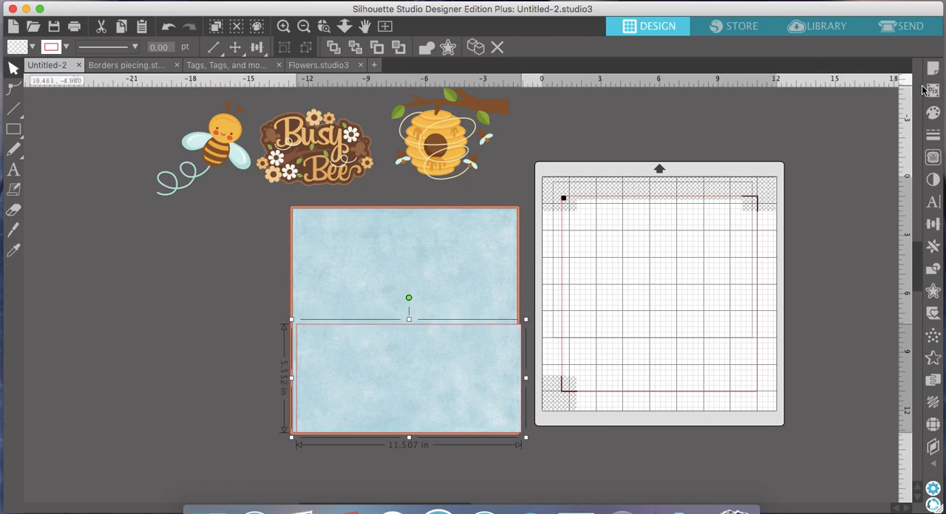
# - Fill the half-height copy with solid green and line it up with the sides of the background
pyautogui.click(932, 113)
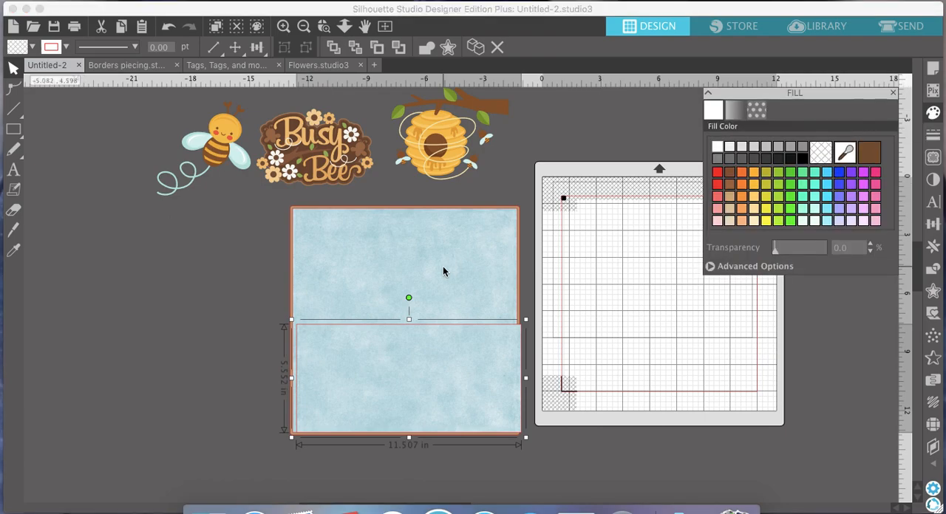
pyautogui.click(790, 174)
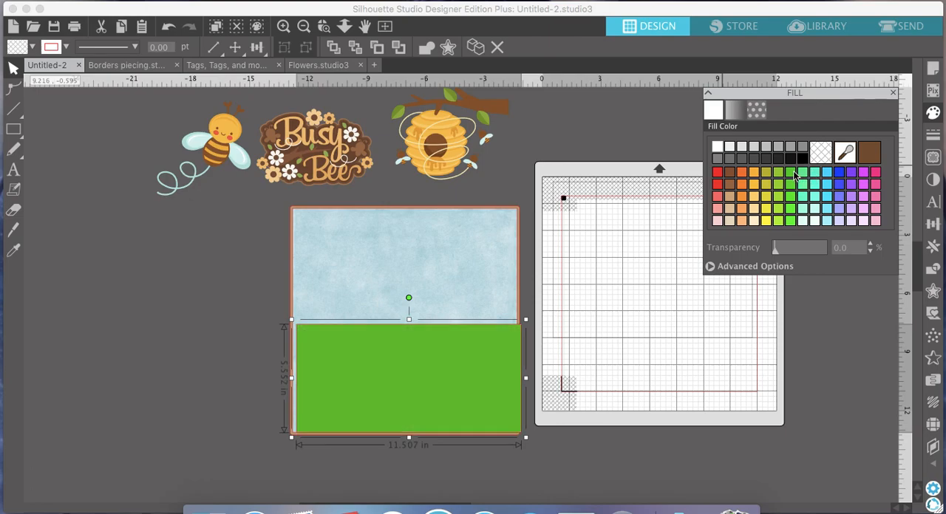
pyautogui.moveTo(425, 360); pyautogui.dragTo(424, 362)
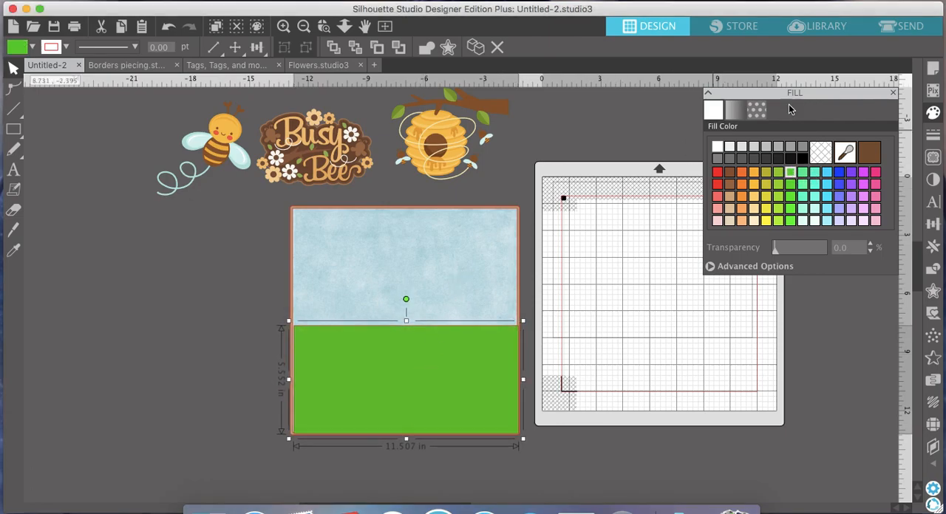
# - Try a geometric pattern and a green plaid on the lower rectangle, and settle on the green pattern with flowers and small insects
pyautogui.click(755, 109)
pyautogui.scroll(-8, 842, 248)
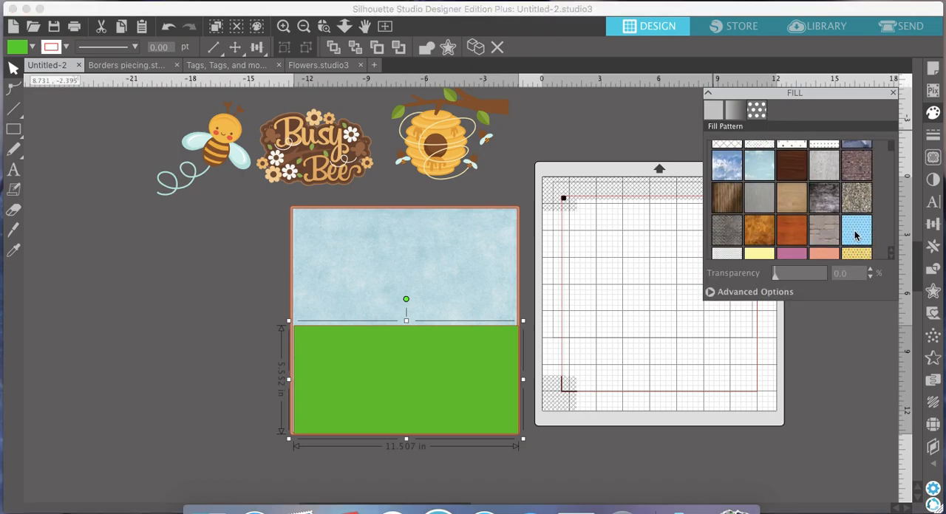
pyautogui.scroll(-5, 855, 235)
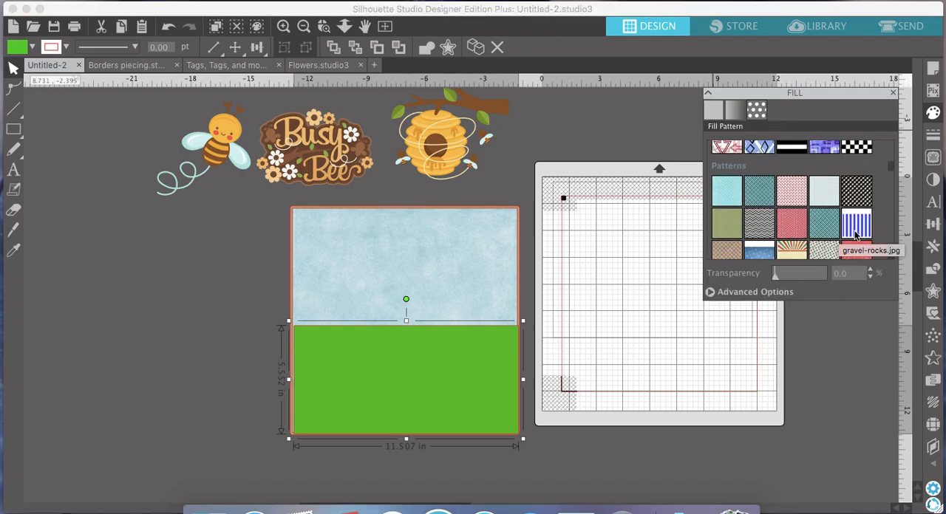
pyautogui.click(825, 193)
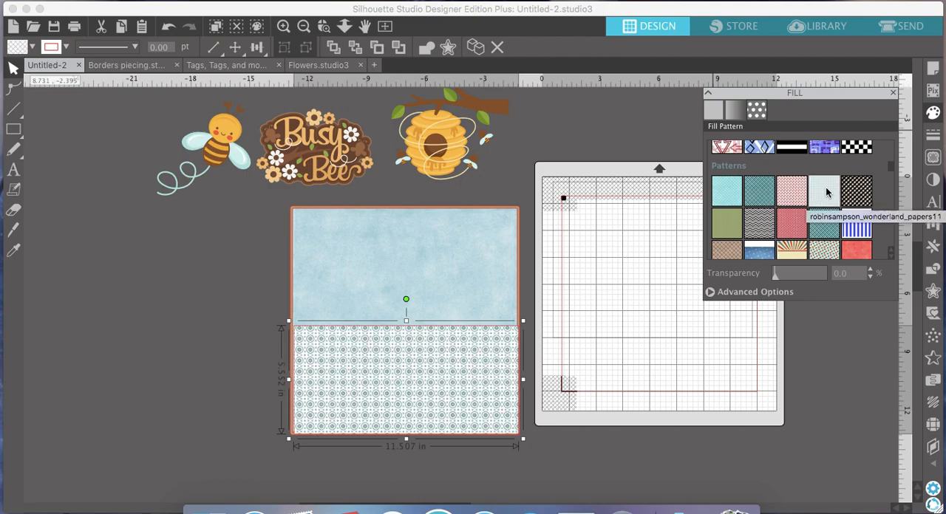
pyautogui.scroll(-5, 826, 192)
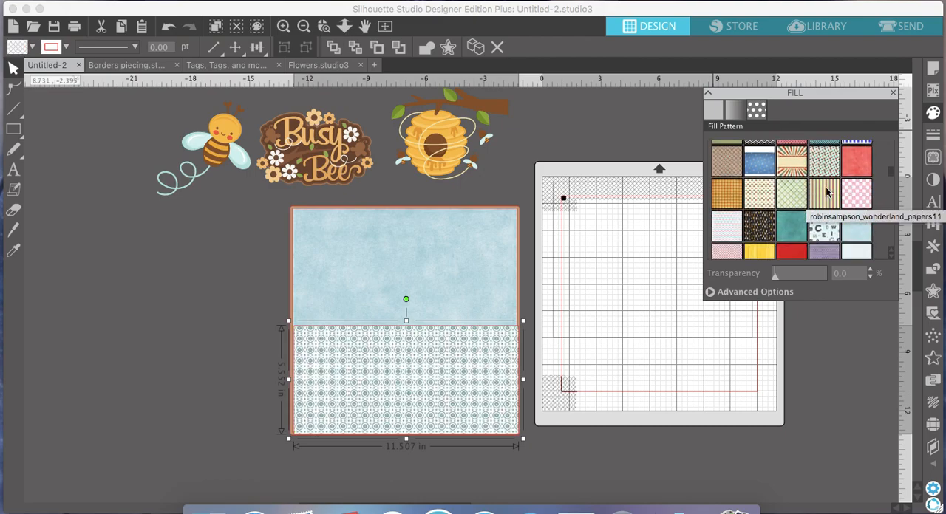
pyautogui.click(791, 179)
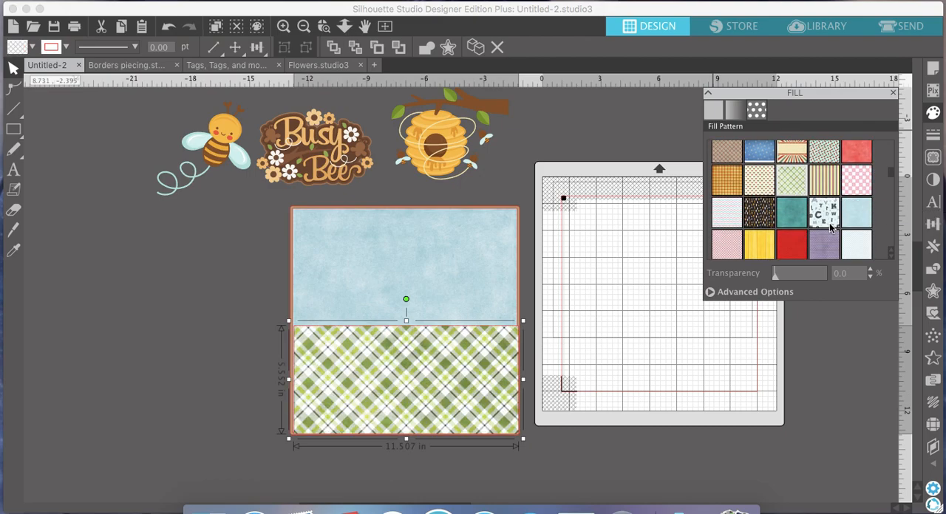
pyautogui.scroll(-3, 754, 229)
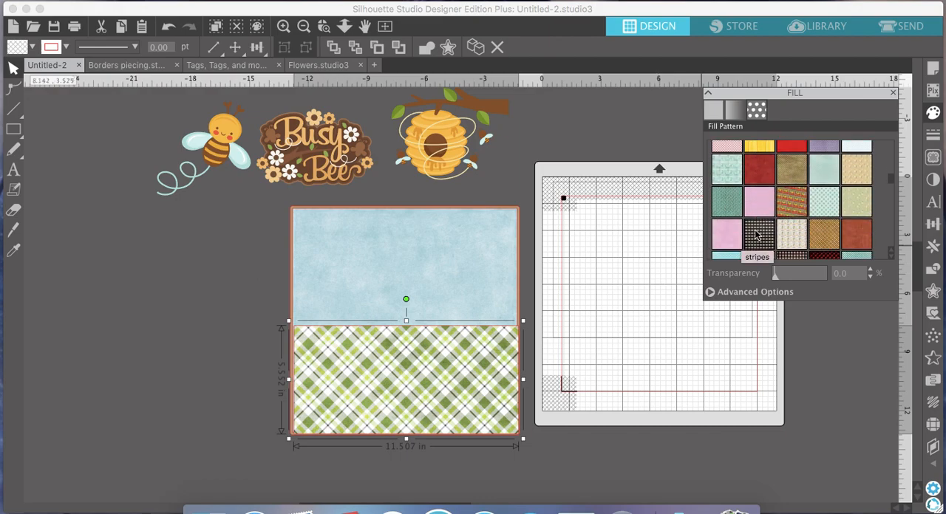
pyautogui.click(857, 203)
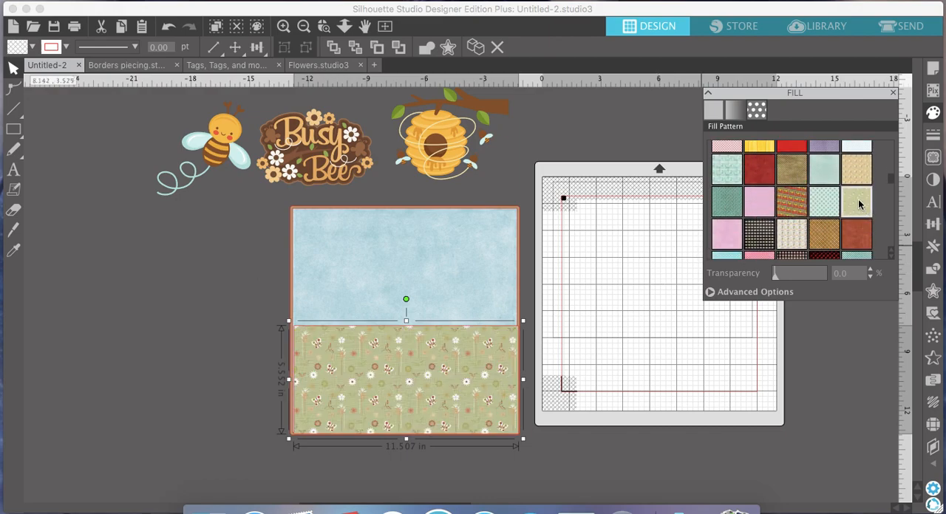
# - Nudge the patterned rectangle slightly up so it sits flush with the bottom edge of the blue background
pyautogui.click(430, 374)
pyautogui.press('Up')
pyautogui.press('Up')
pyautogui.moveTo(431, 376); pyautogui.dragTo(430, 373)
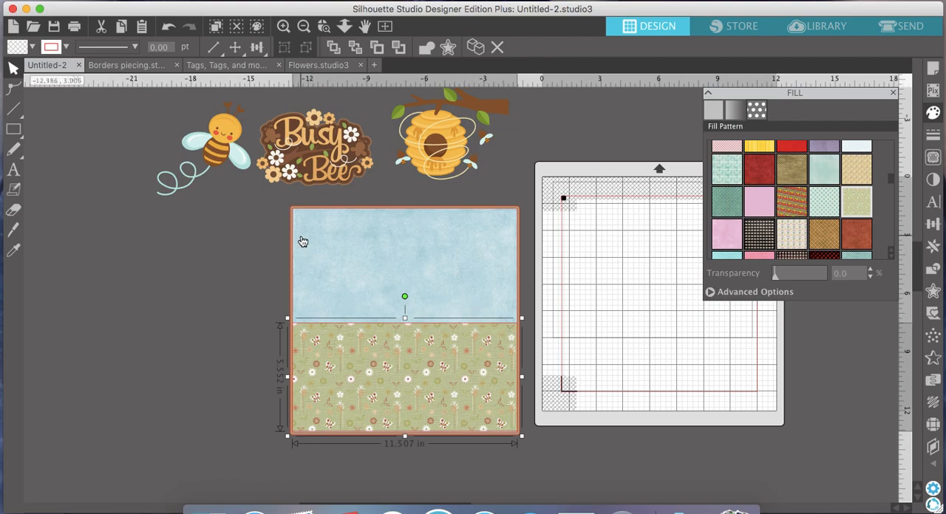
# - Look through the collection in the Borders piecing document for a border strip that suits the page
pyautogui.click(130, 67)
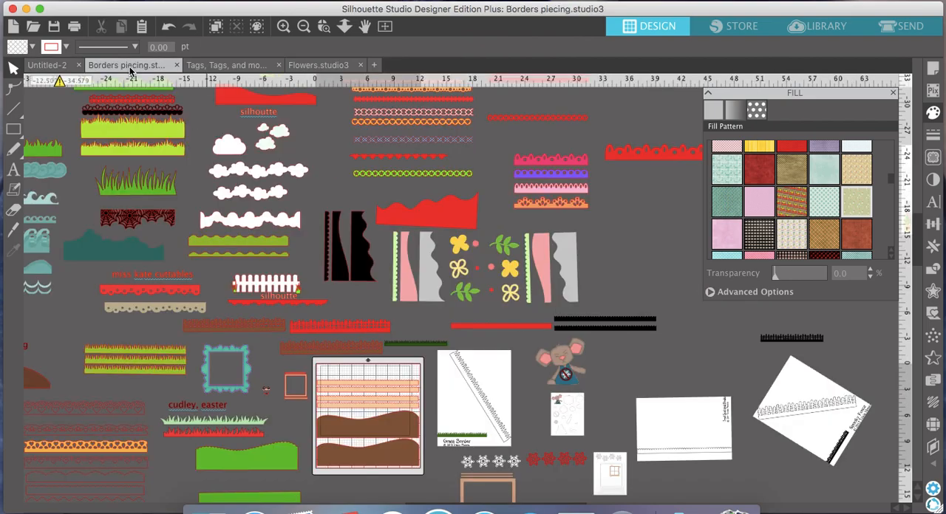
pyautogui.click(893, 93)
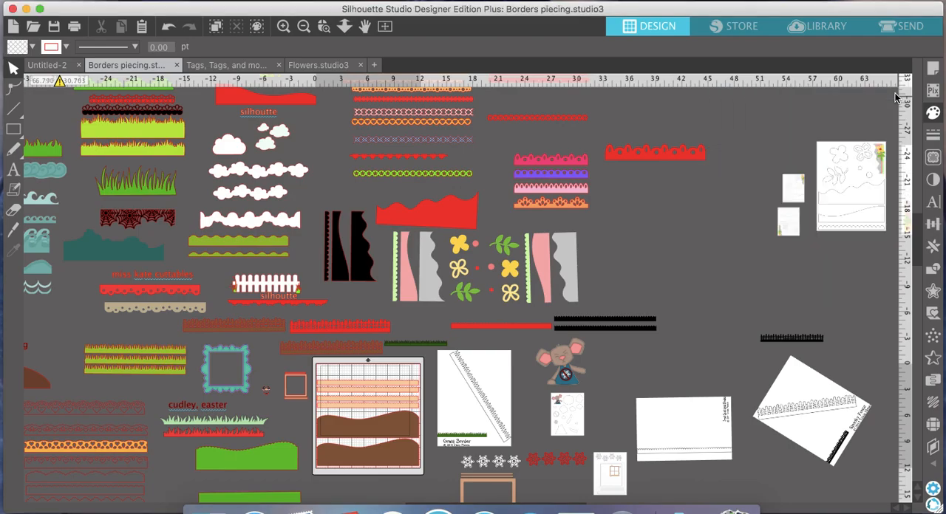
pyautogui.click(303, 27)
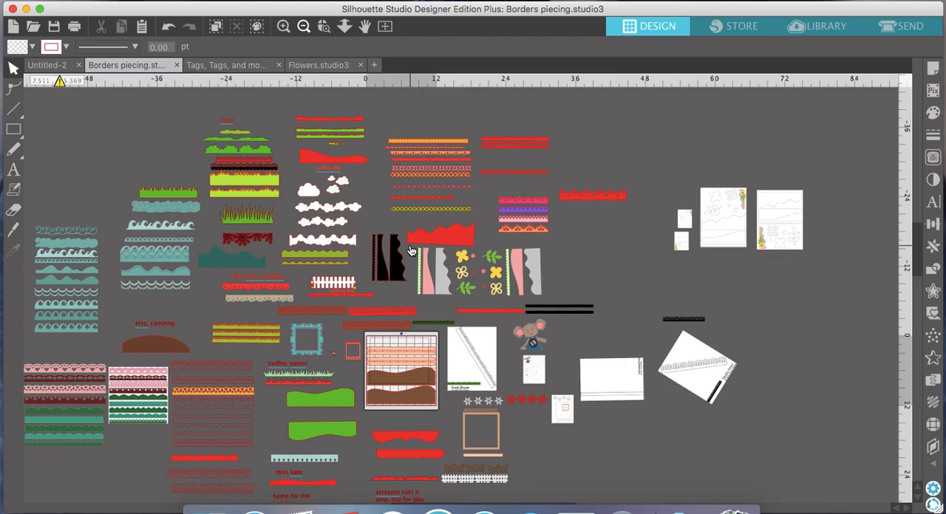
pyautogui.click(284, 26)
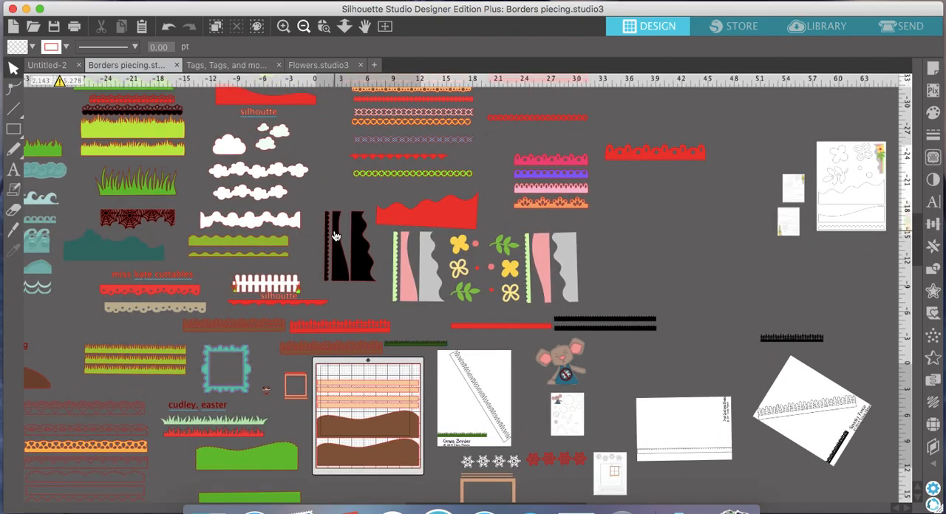
pyautogui.scroll(5, 335, 236)
pyautogui.scroll(-10, 334, 236)
pyautogui.hscroll(-10, 334, 236)
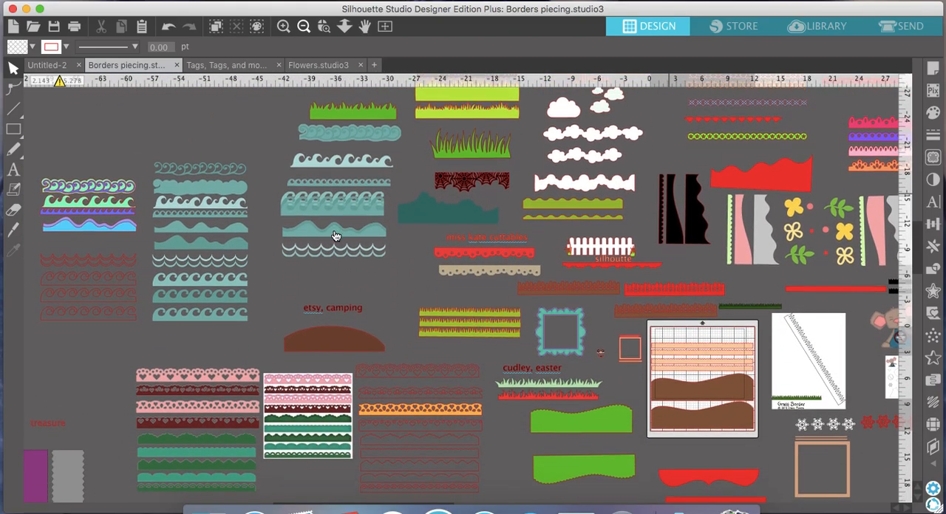
pyautogui.scroll(-2, 335, 236)
pyautogui.hscroll(8, 335, 236)
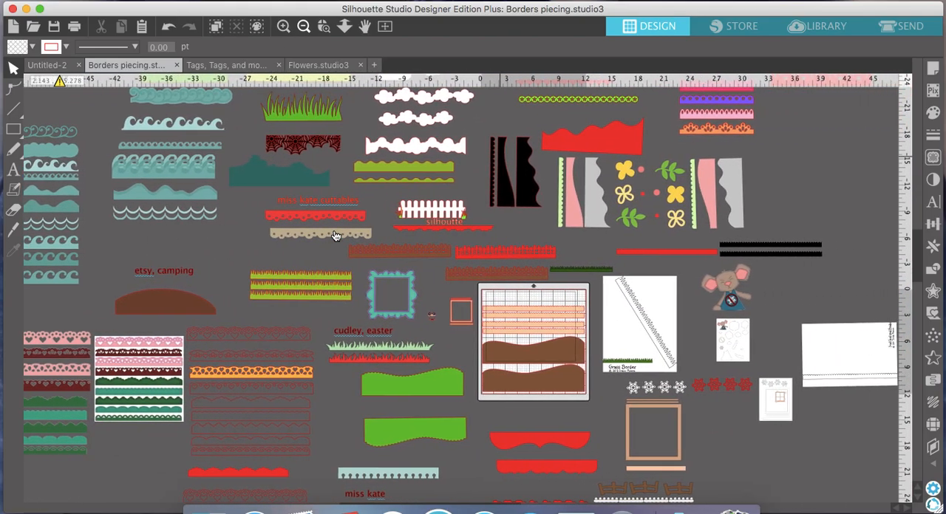
pyautogui.scroll(8, 334, 235)
pyautogui.hscroll(3, 335, 236)
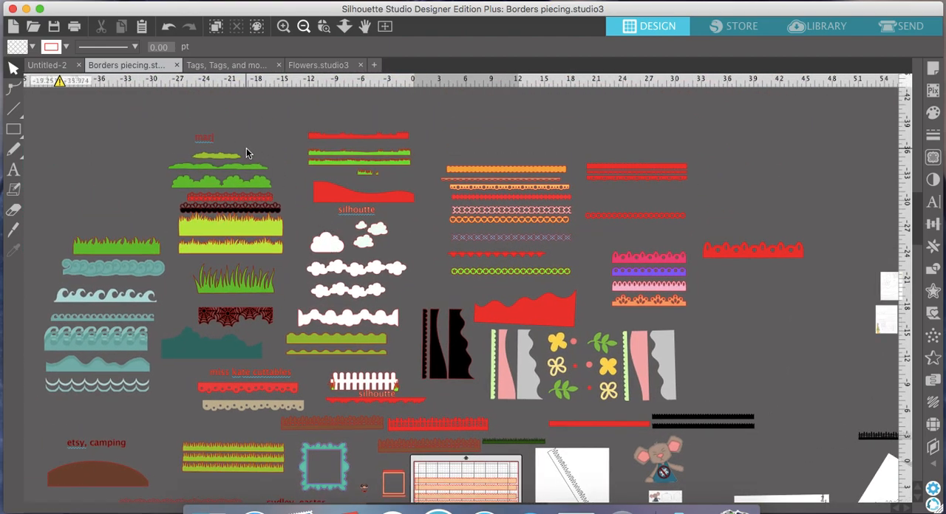
# - Copy the black petal-and-scallop border strip above the light green grass borders
pyautogui.click(250, 213)
pyautogui.rightClick(252, 211)
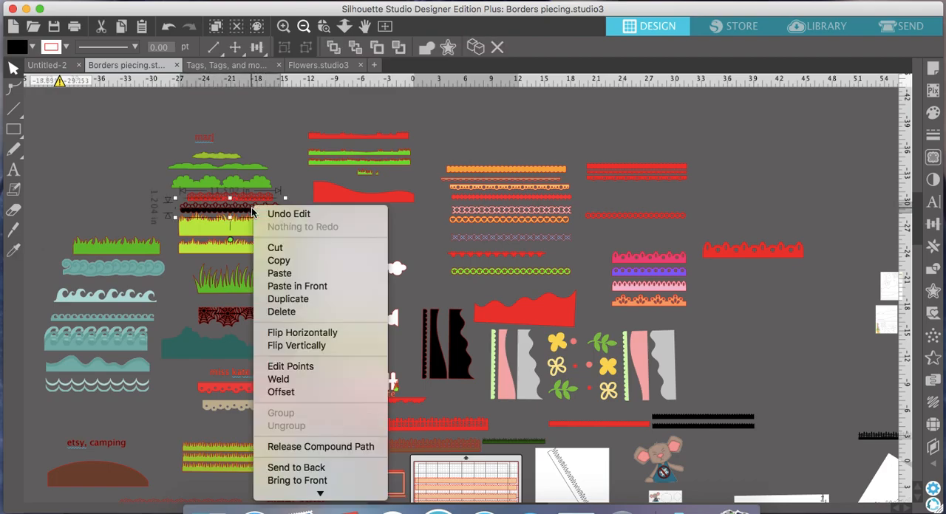
pyautogui.click(286, 261)
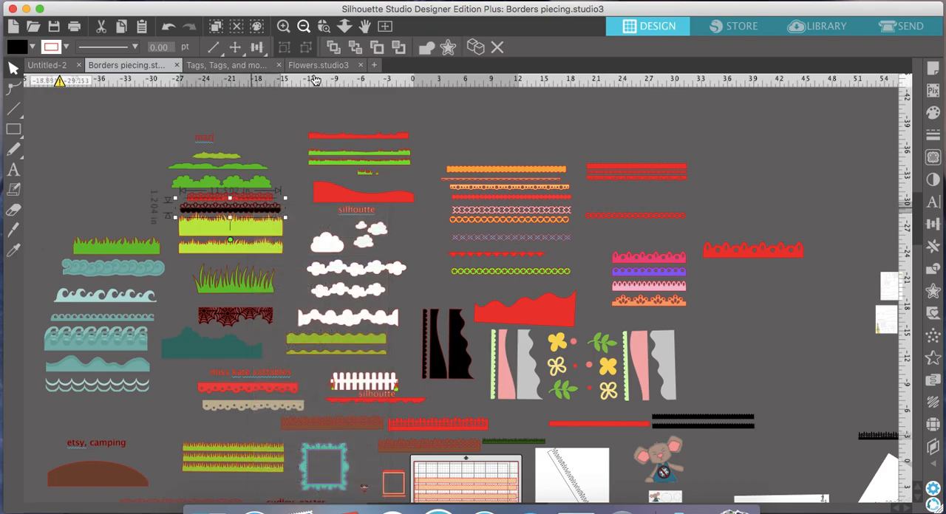
pyautogui.click(283, 27)
pyautogui.click(287, 28)
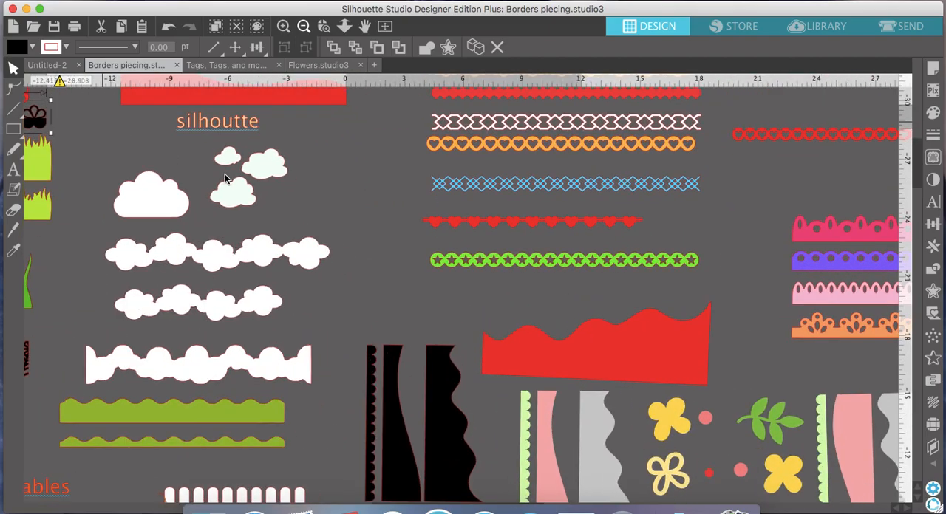
pyautogui.hscroll(-4, 224, 173)
pyautogui.scroll(2, 256, 229)
pyautogui.hscroll(-4, 256, 229)
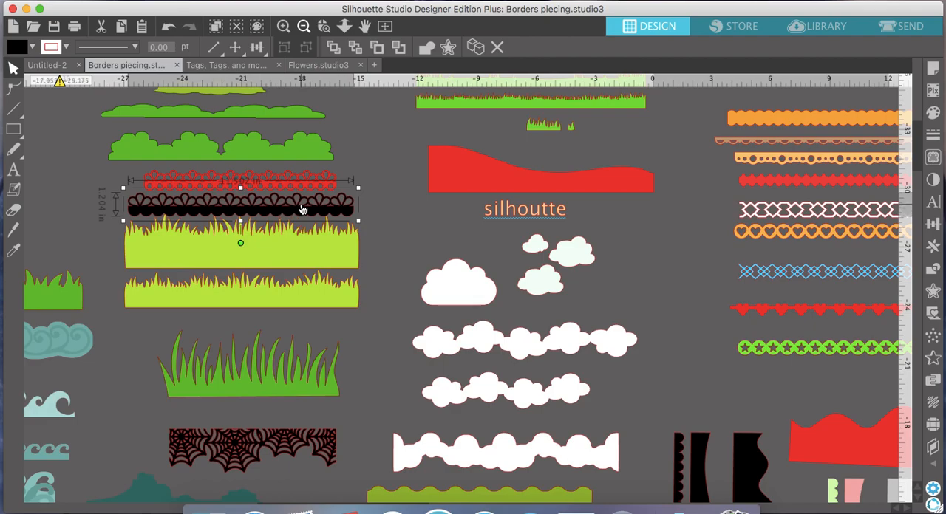
# - Paste the black border into the Untitled-2 document and place it over the seam between the blue and green backgrounds
pyautogui.click(47, 65)
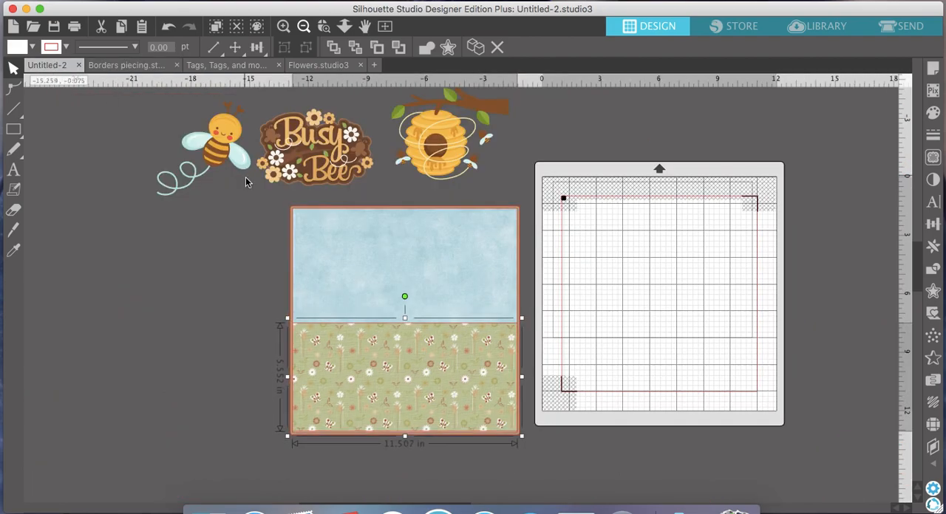
pyautogui.rightClick(210, 296)
pyautogui.click(246, 357)
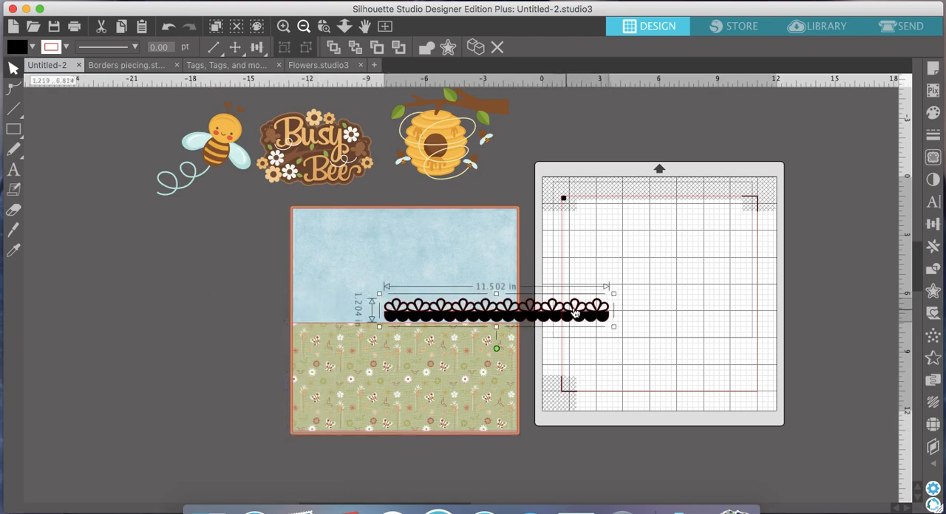
pyautogui.moveTo(573, 313); pyautogui.dragTo(486, 324)
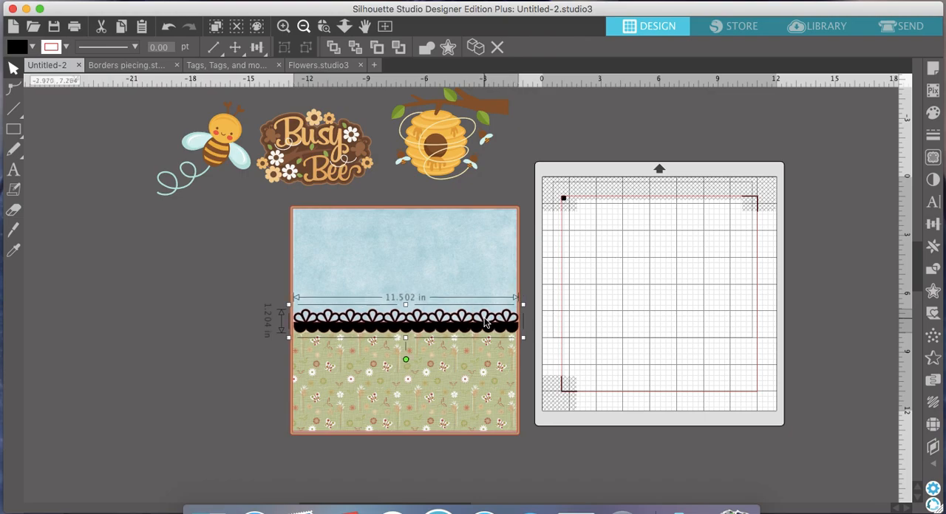
pyautogui.click(143, 71)
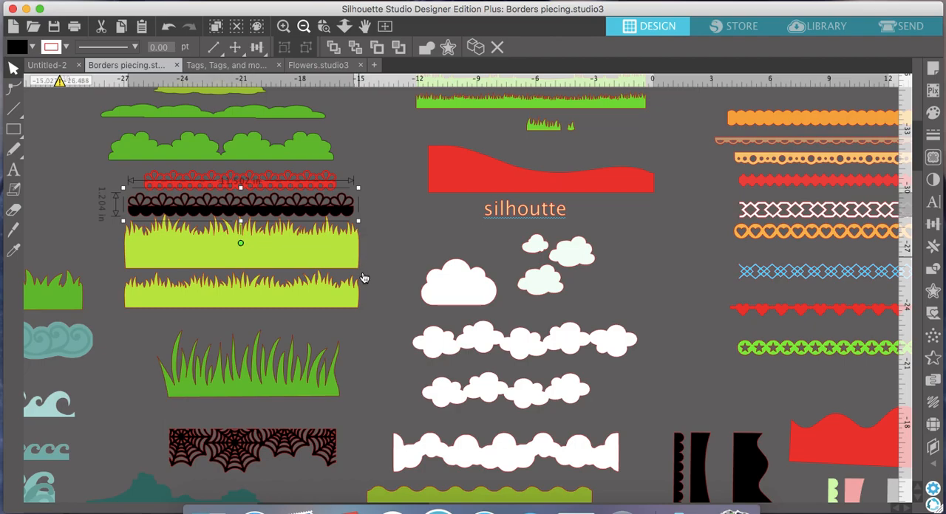
pyautogui.click(52, 66)
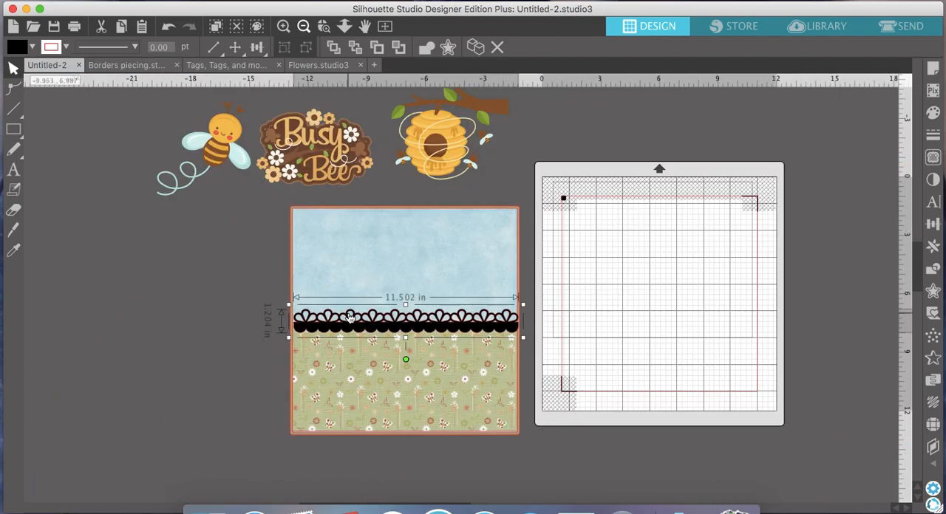
# - Bring the green patterned rectangle in front of the black border so that only the border's petal edge shows
pyautogui.click(283, 26)
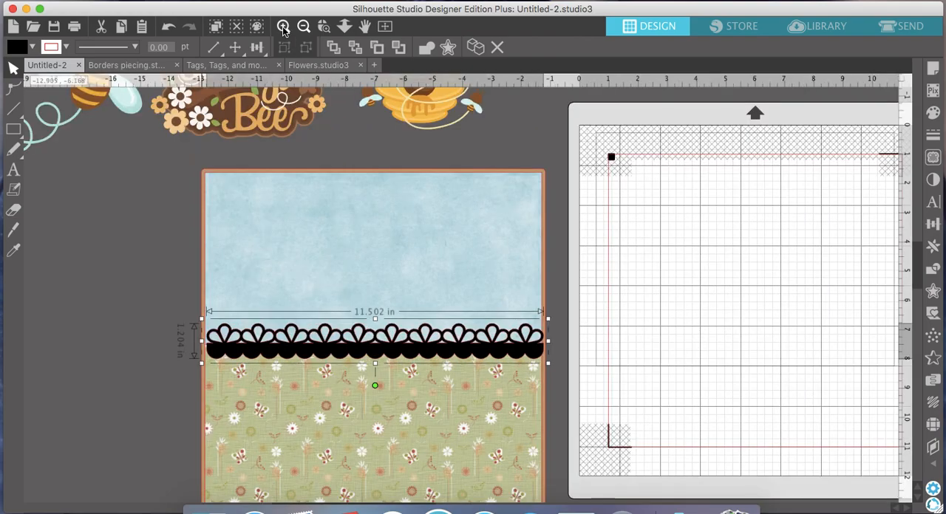
pyautogui.click(283, 26)
pyautogui.scroll(-4, 320, 148)
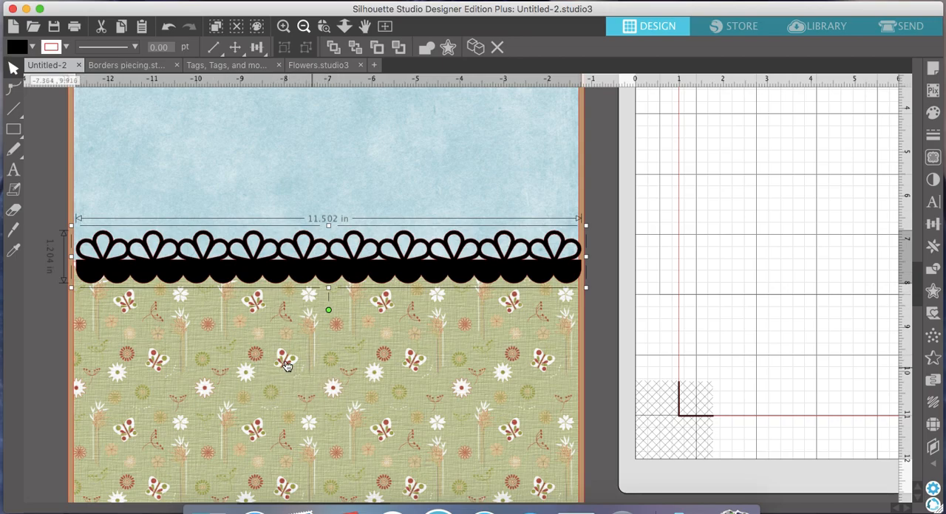
pyautogui.scroll(-2, 332, 373)
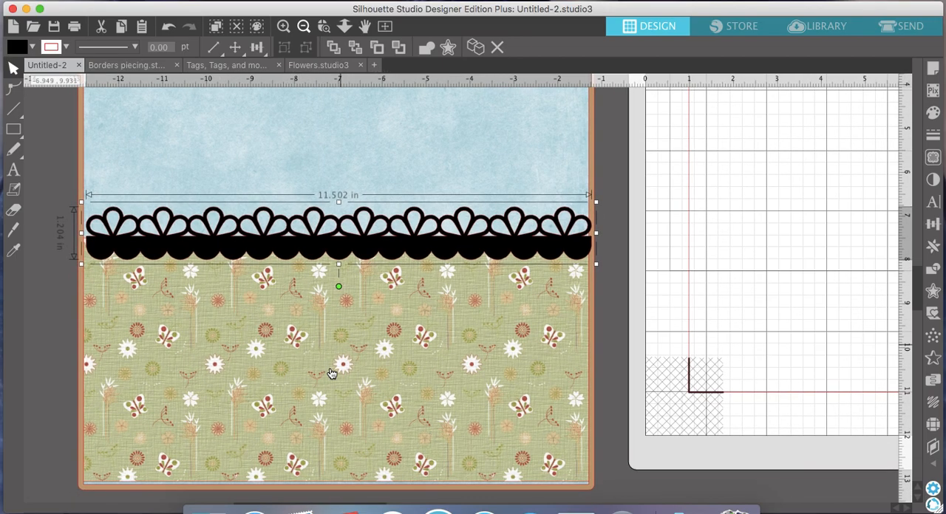
pyautogui.click(345, 344)
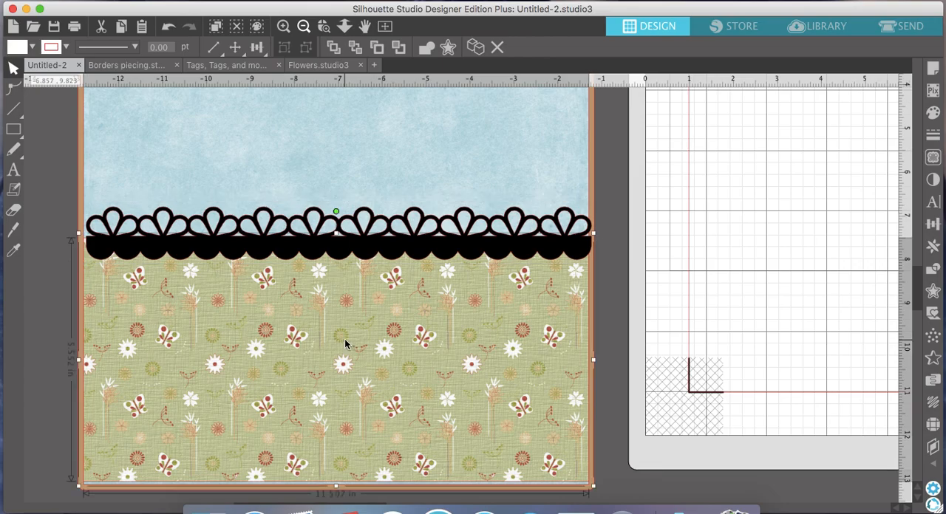
pyautogui.click(334, 48)
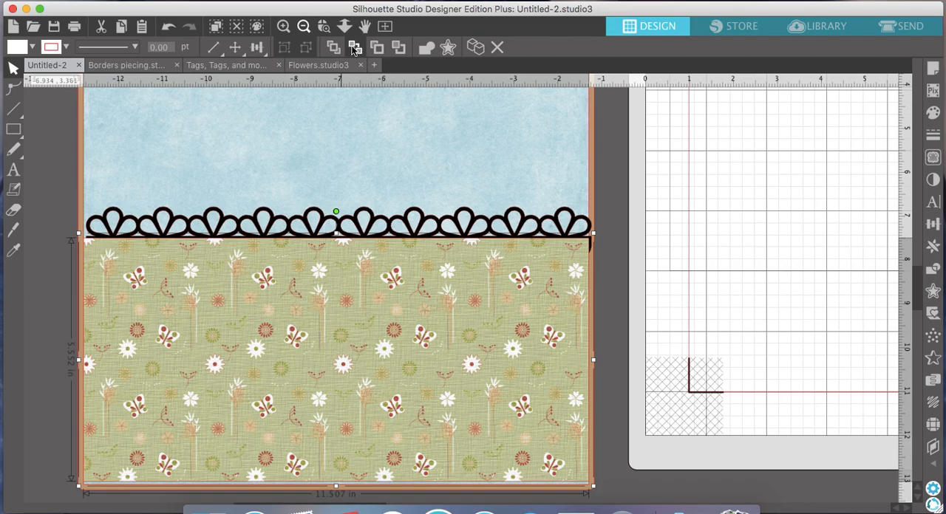
pyautogui.click(356, 49)
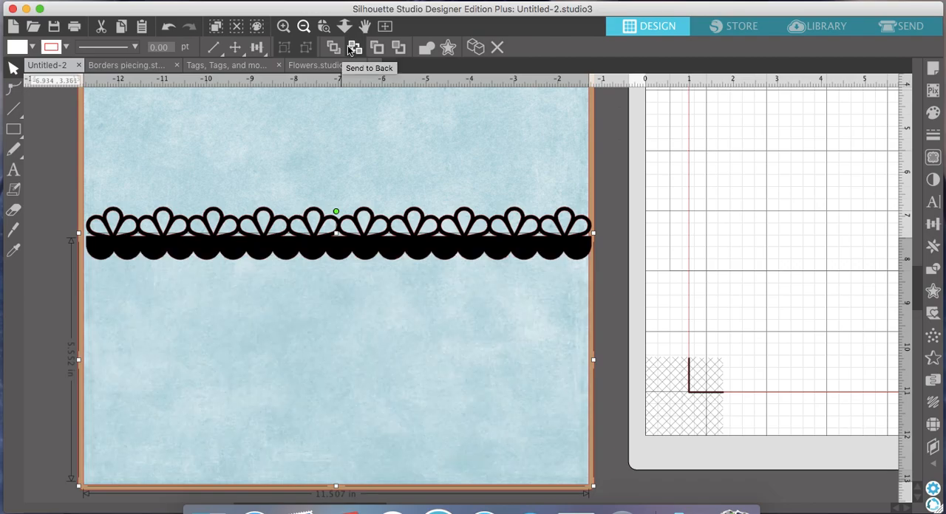
pyautogui.click(334, 48)
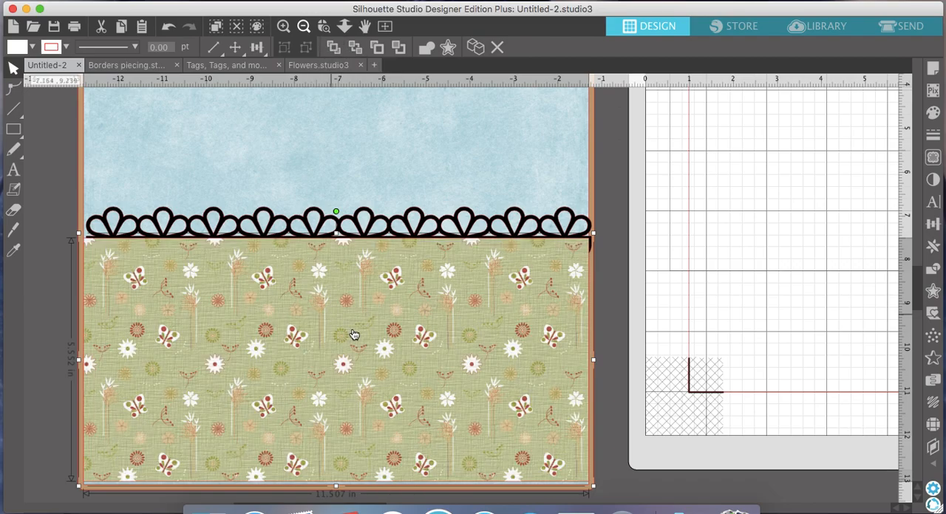
# - Nudge the green rectangle slightly left and line the black petal border up with the sides of the page
pyautogui.press('Left')
pyautogui.press('Left')
pyautogui.press('Left')
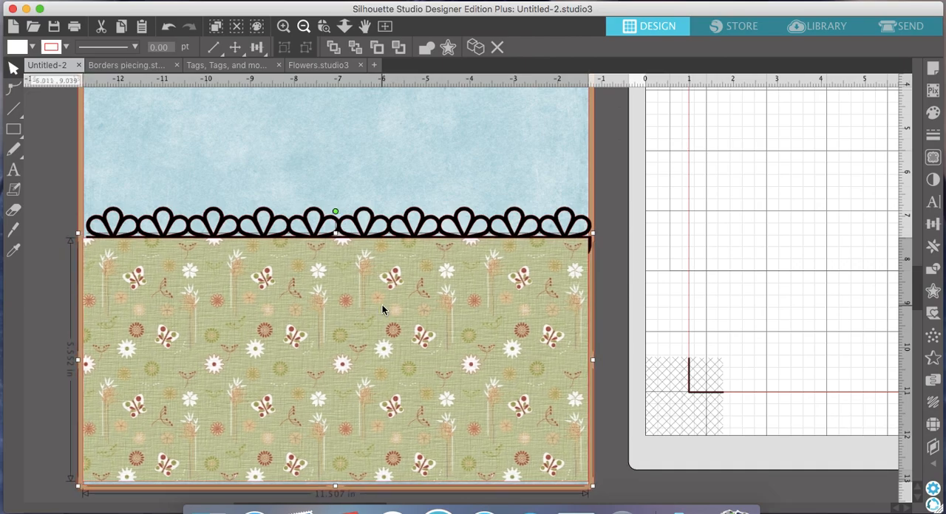
pyautogui.click(371, 242)
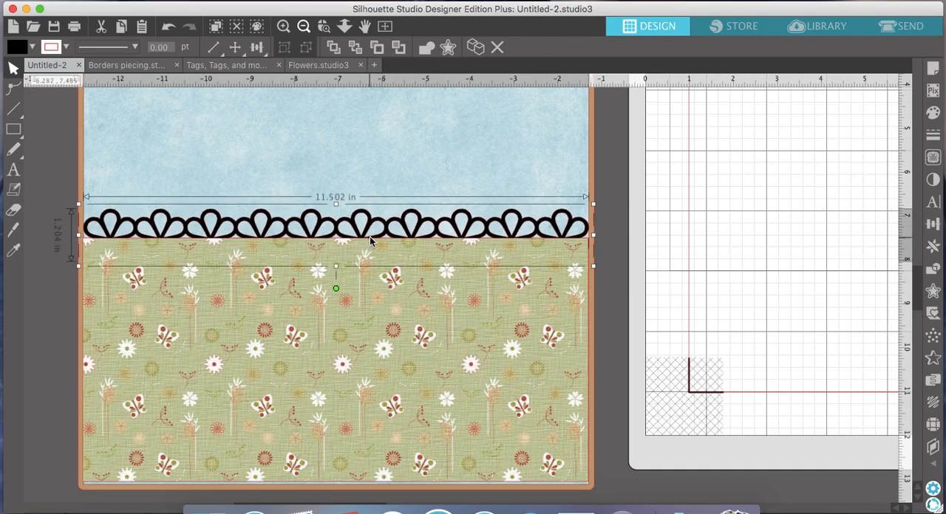
# - Send the tan frame around the page to the back of the layout
pyautogui.click(304, 27)
pyautogui.click(304, 27)
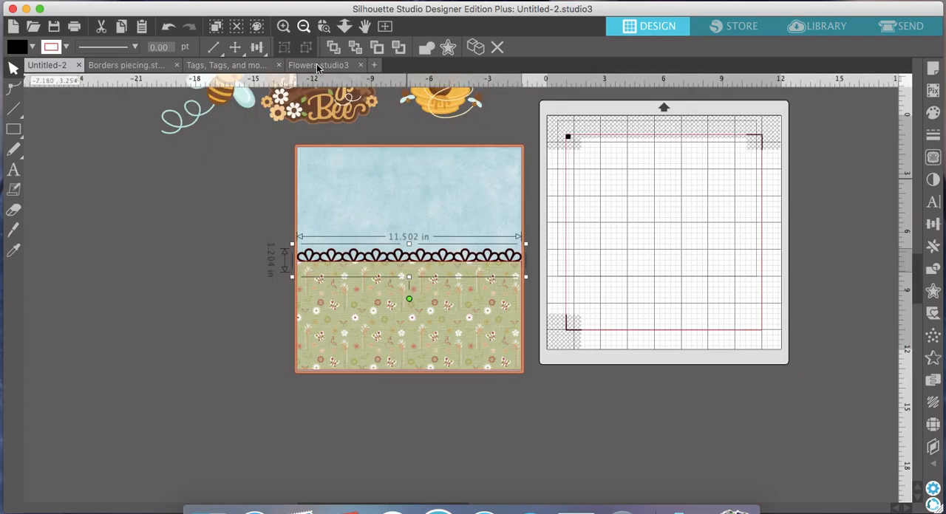
pyautogui.click(540, 383)
pyautogui.click(312, 207)
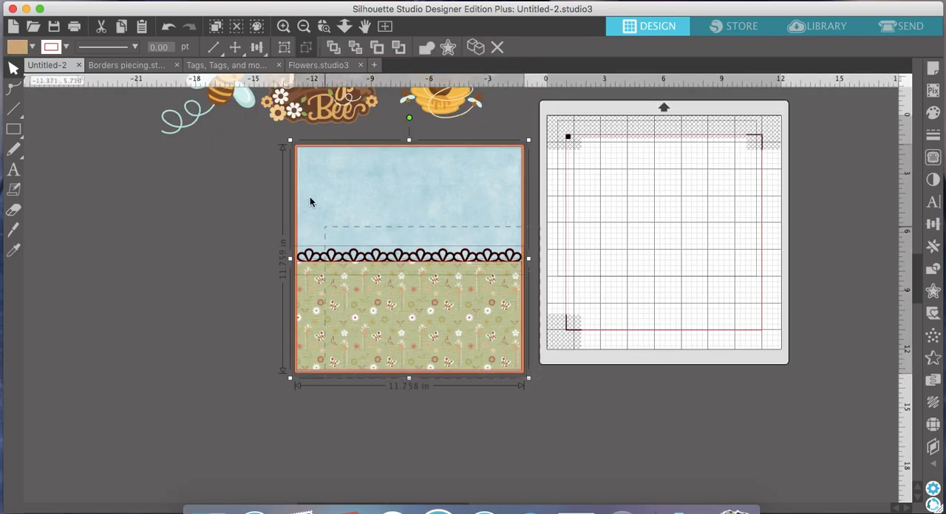
pyautogui.click(354, 50)
pyautogui.scroll(3, 353, 181)
pyautogui.hscroll(3, 353, 181)
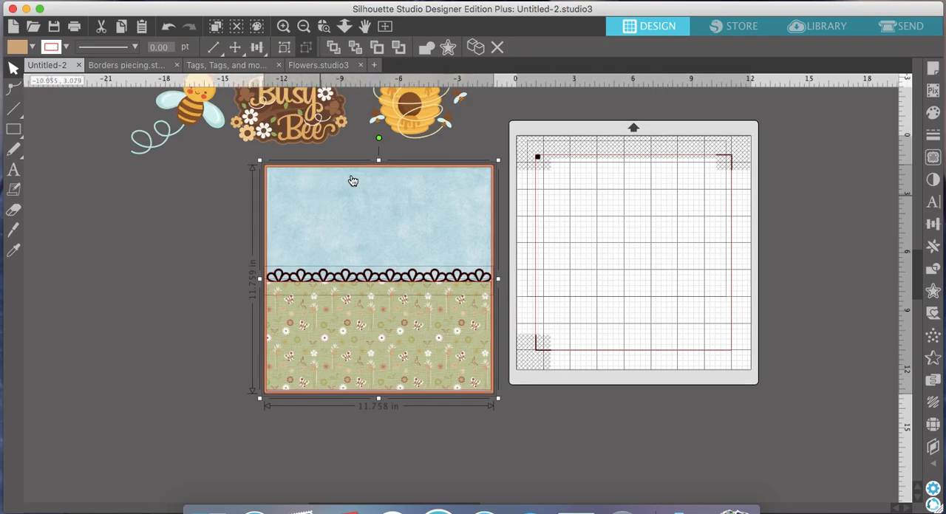
pyautogui.click(571, 298)
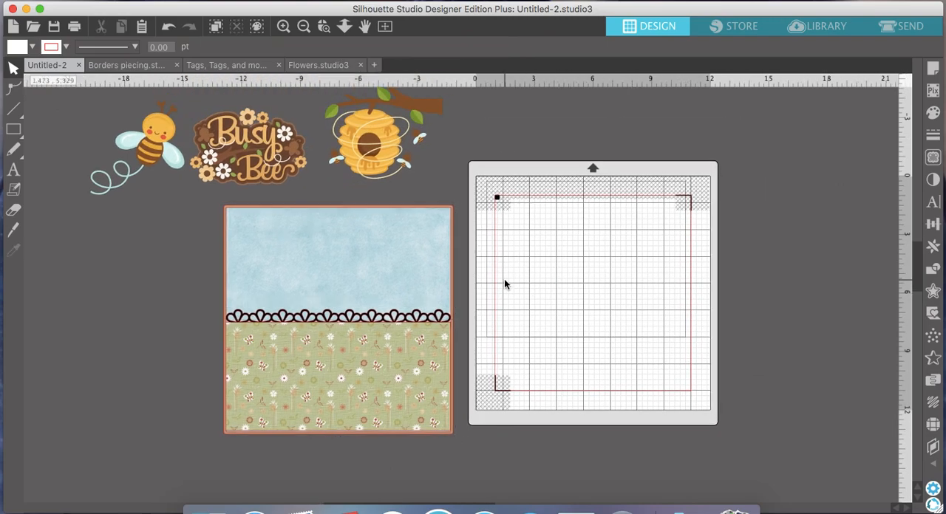
# - Move the beehive and branch into the page's upper right corner and enlarge it to about 9.08 by 7.15 in
pyautogui.scroll(2, 504, 281)
pyautogui.hscroll(1, 504, 281)
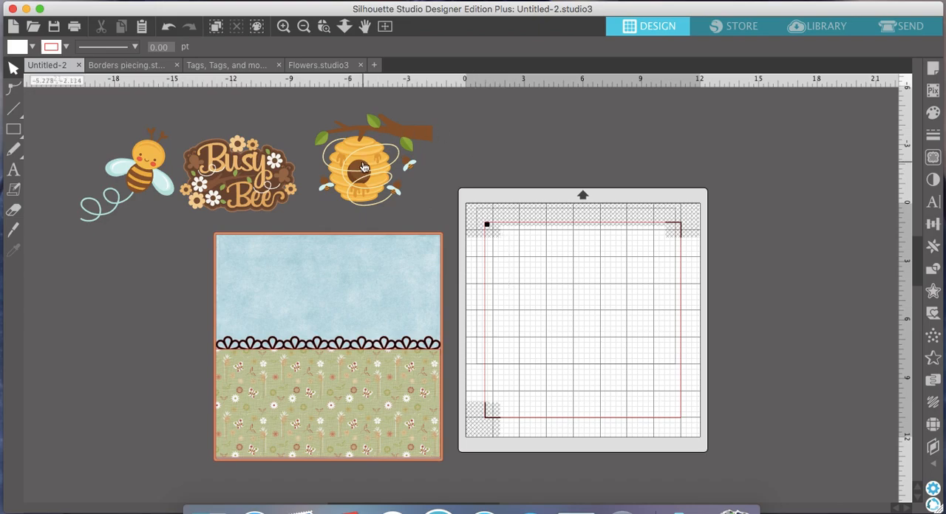
pyautogui.moveTo(363, 168); pyautogui.dragTo(350, 201)
pyautogui.moveTo(366, 273); pyautogui.dragTo(428, 260)
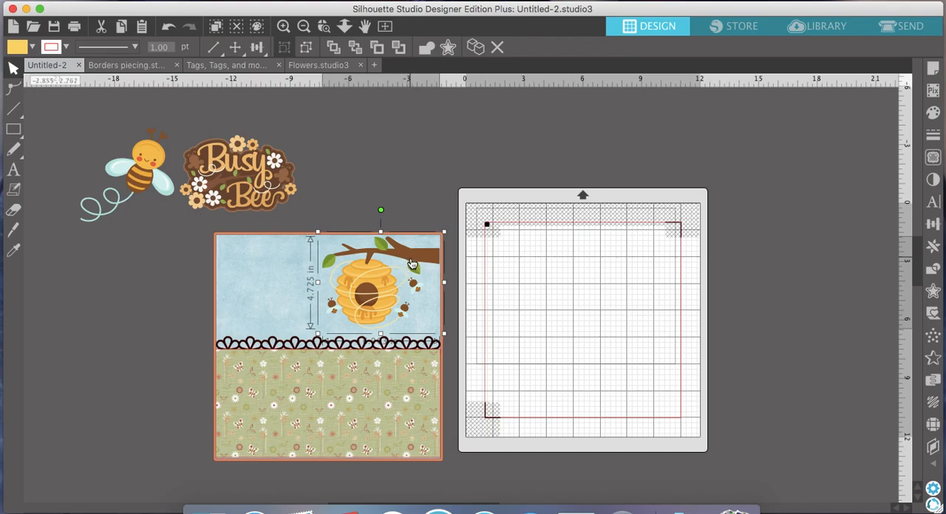
pyautogui.moveTo(413, 264); pyautogui.dragTo(412, 262)
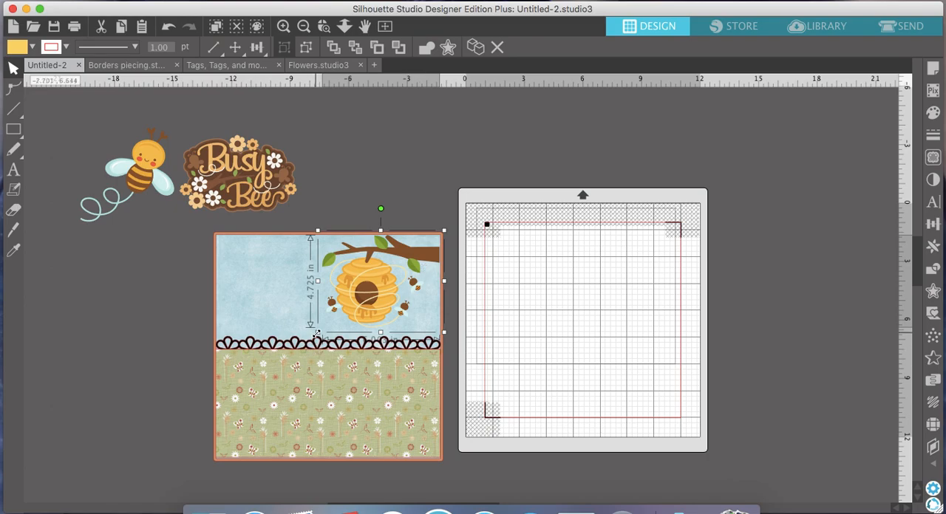
pyautogui.moveTo(318, 333); pyautogui.dragTo(258, 382)
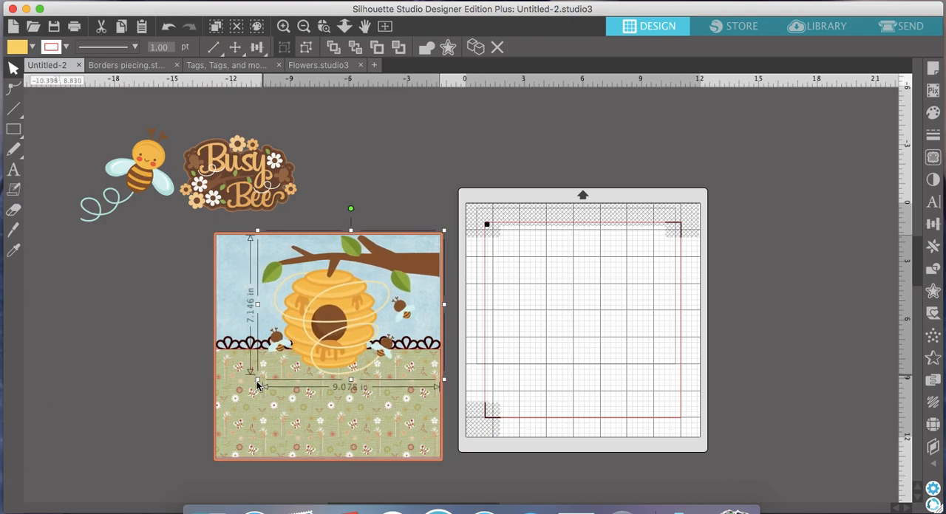
pyautogui.click(361, 205)
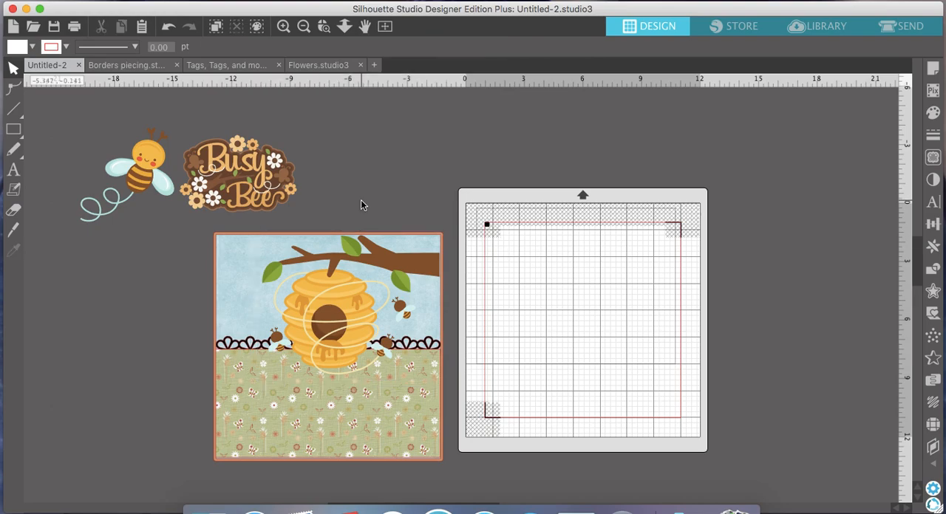
# - Move the Busy Bee title into the page's upper left corner and shrink it to about 4.15 by 2.74 in
pyautogui.moveTo(277, 194); pyautogui.dragTo(309, 275)
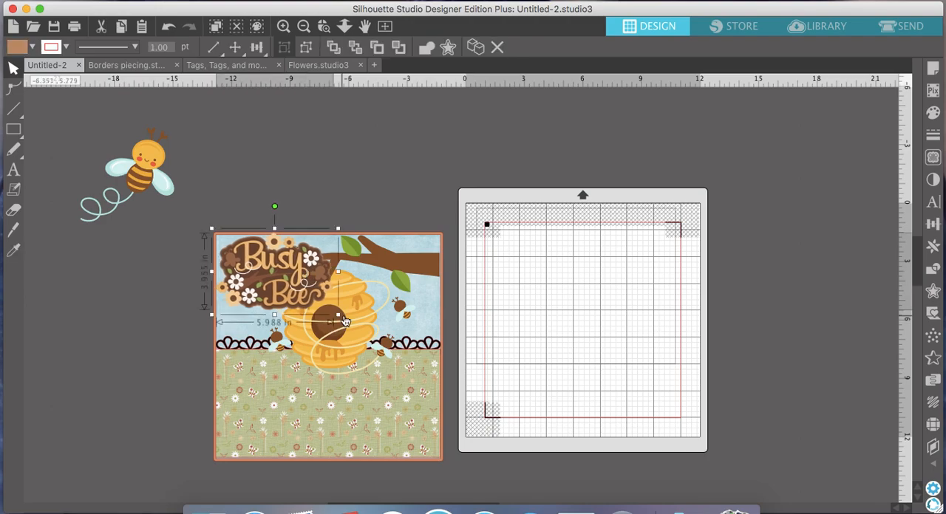
pyautogui.moveTo(338, 314); pyautogui.dragTo(300, 293)
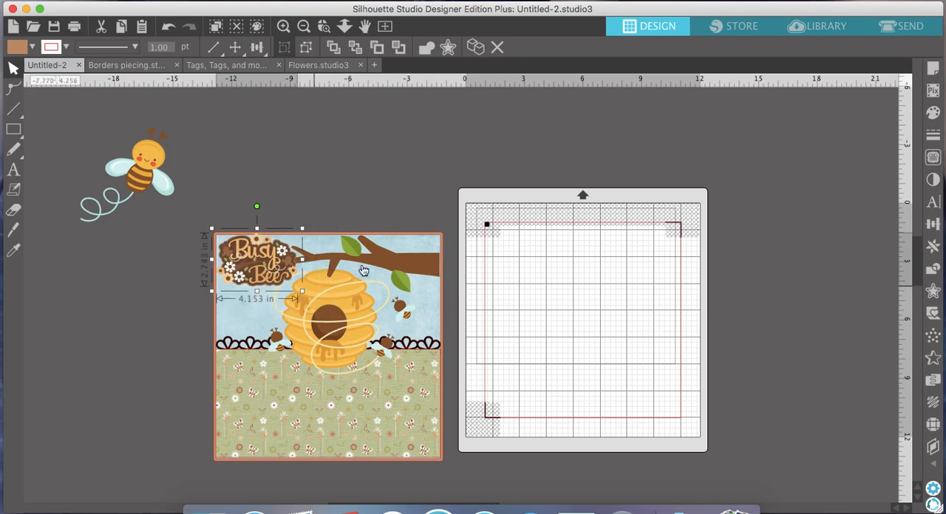
# - Move the beehive and branch off the page into the empty space above it and ungroup the pieces
pyautogui.moveTo(382, 267); pyautogui.dragTo(396, 190)
pyautogui.scroll(5, 411, 308)
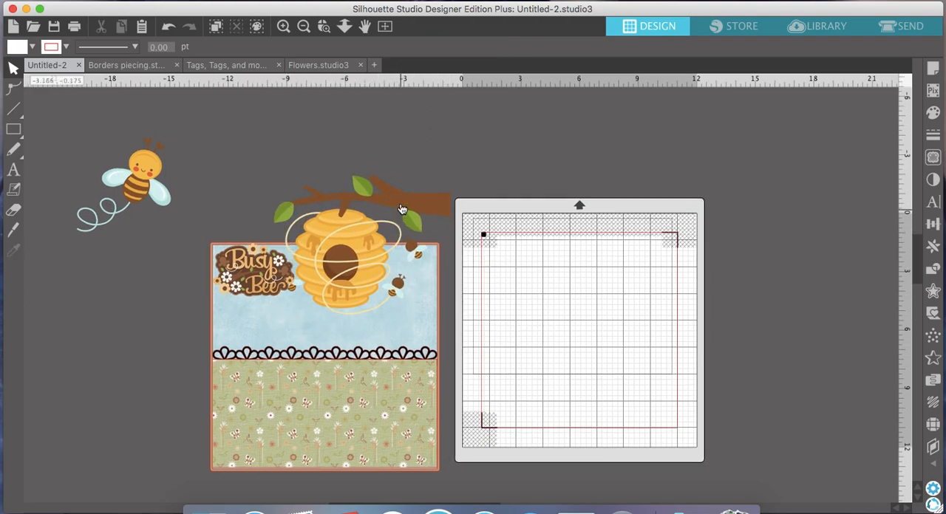
pyautogui.moveTo(411, 308); pyautogui.dragTo(410, 191)
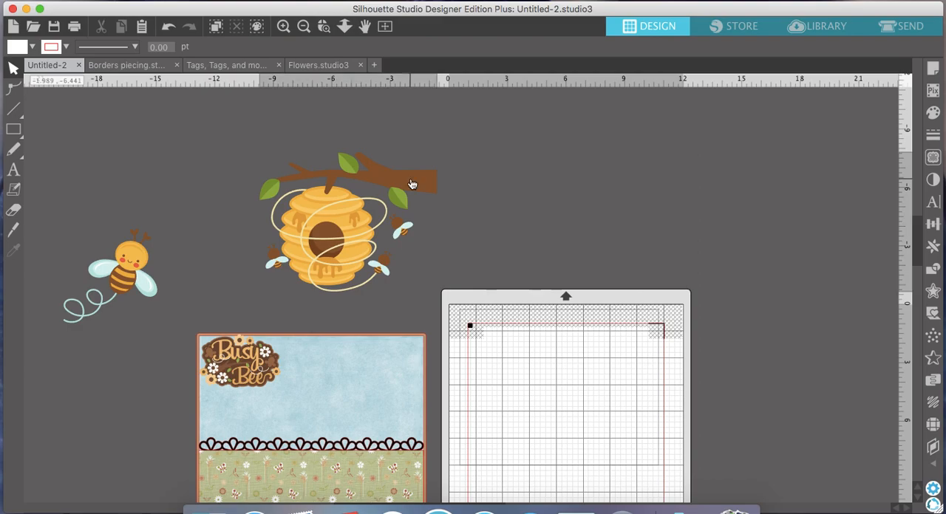
pyautogui.click(485, 219)
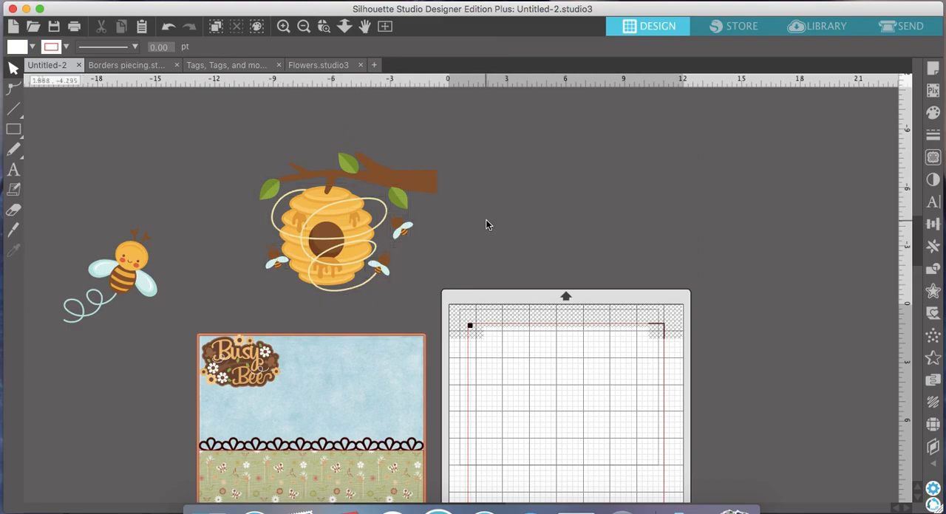
# - Move the leaf from the branch's left tip to the top of its thick right end and rotate it nearly upright
pyautogui.click(270, 194)
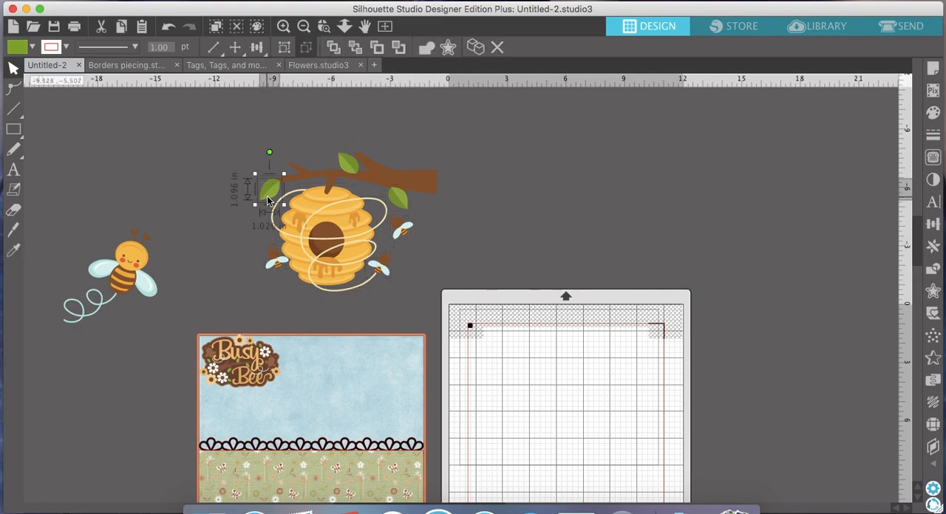
pyautogui.moveTo(271, 196); pyautogui.dragTo(400, 179)
pyautogui.moveTo(404, 132); pyautogui.dragTo(410, 164)
# - Group the beehive, branch, leaves and small bees, and move the group back into the page's upper right corner
pyautogui.moveTo(447, 306); pyautogui.dragTo(246, 140)
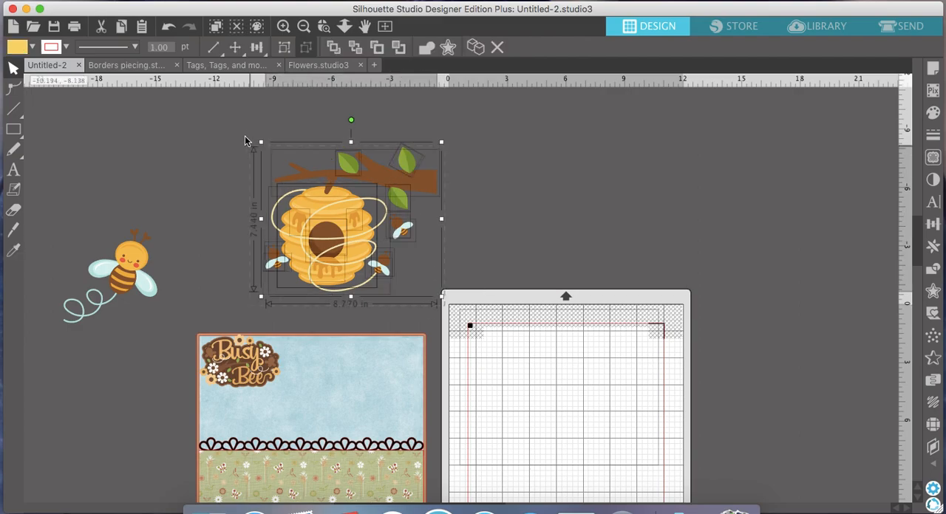
pyautogui.click(284, 47)
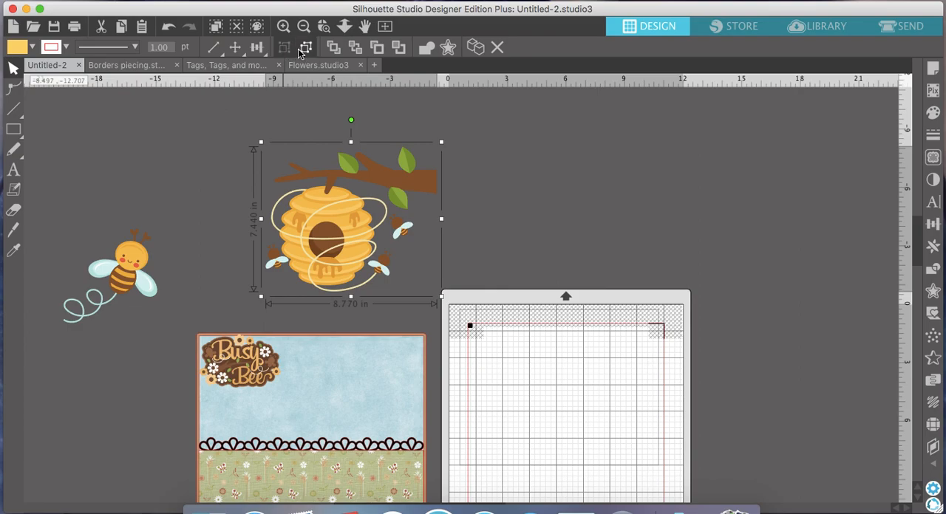
pyautogui.moveTo(426, 193); pyautogui.dragTo(414, 383)
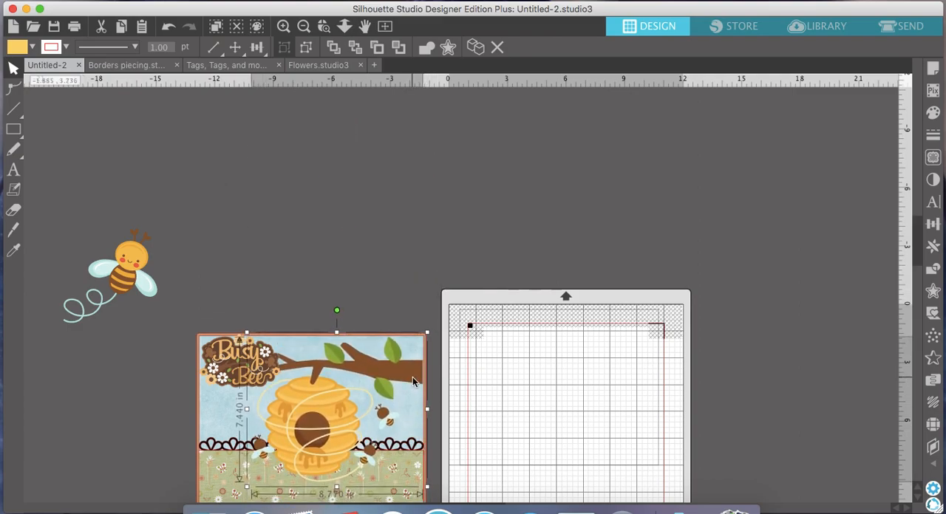
pyautogui.scroll(-6, 414, 381)
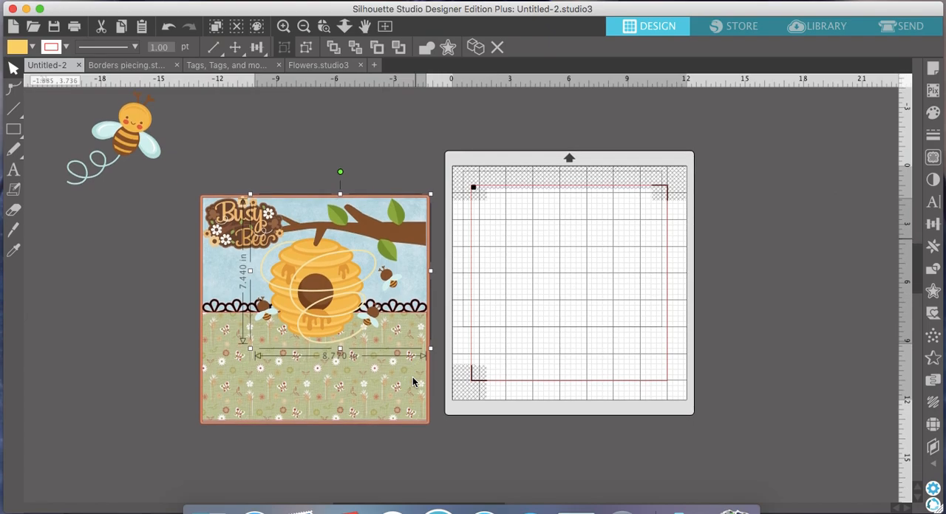
pyautogui.click(559, 289)
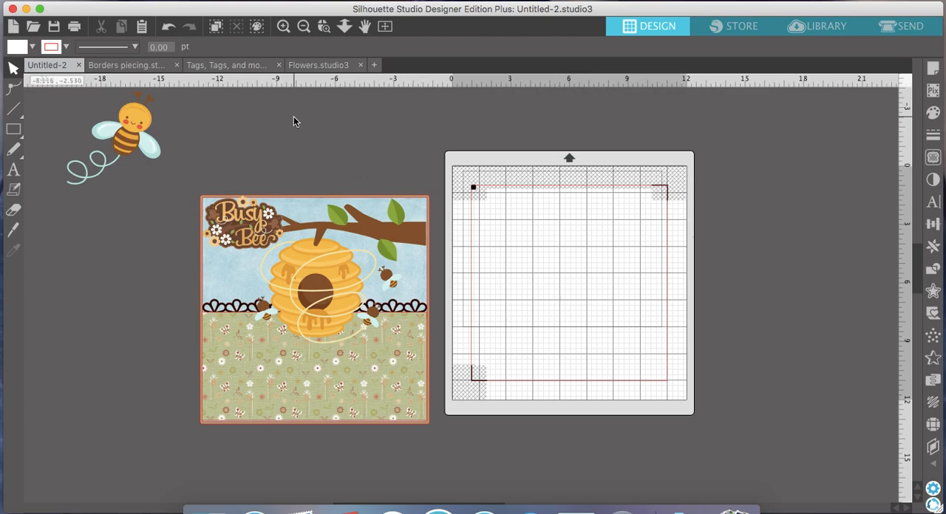
# - Look through the tags and frames in the Tags, Tags, and more Tags document for a photo frame
pyautogui.click(224, 68)
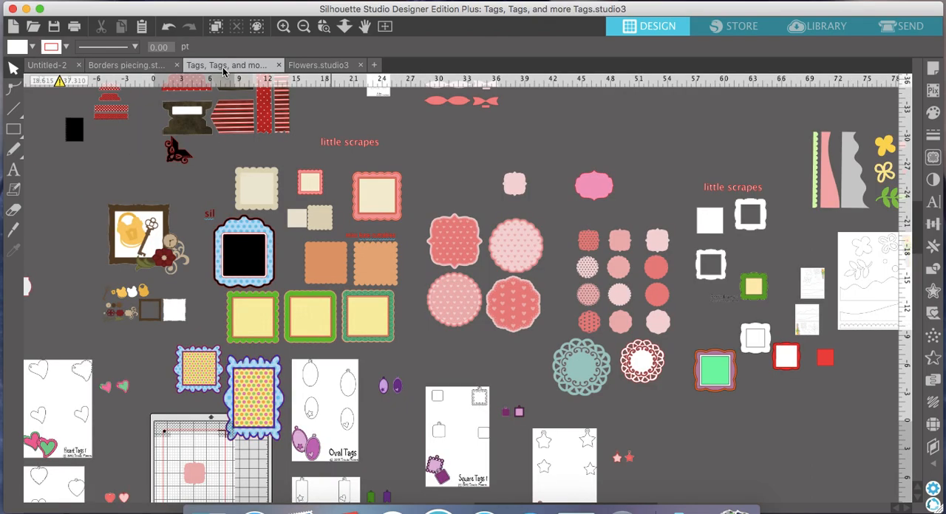
pyautogui.click(304, 27)
pyautogui.scroll(2, 465, 177)
pyautogui.scroll(-5, 465, 179)
pyautogui.hscroll(2, 465, 175)
pyautogui.scroll(1, 464, 175)
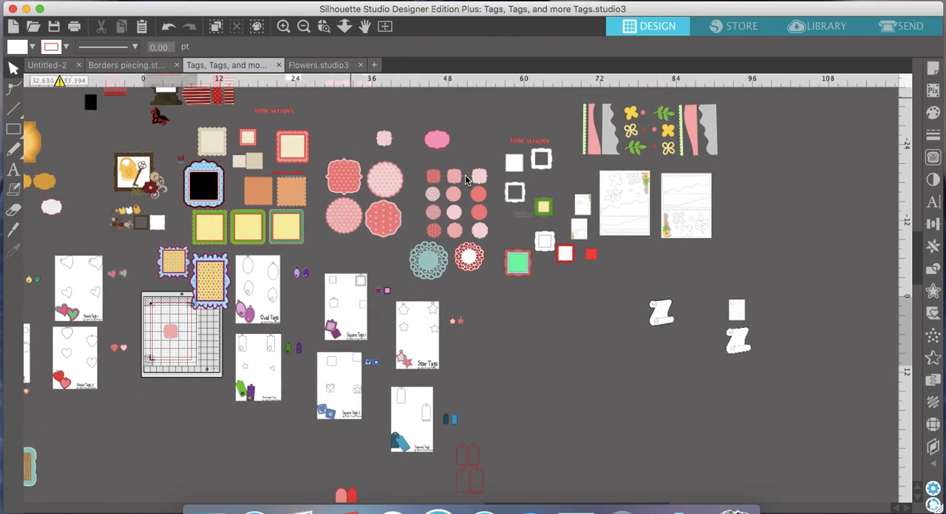
pyautogui.hscroll(1, 465, 178)
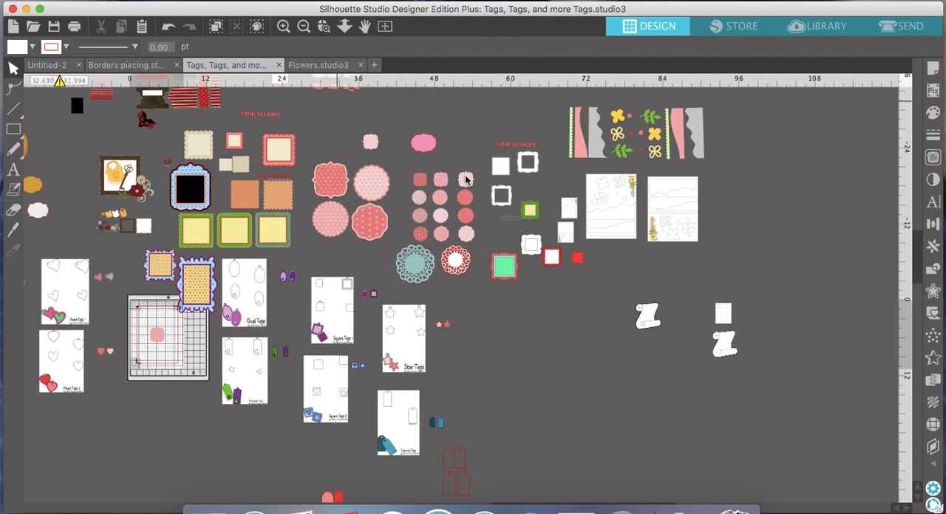
pyautogui.click(284, 27)
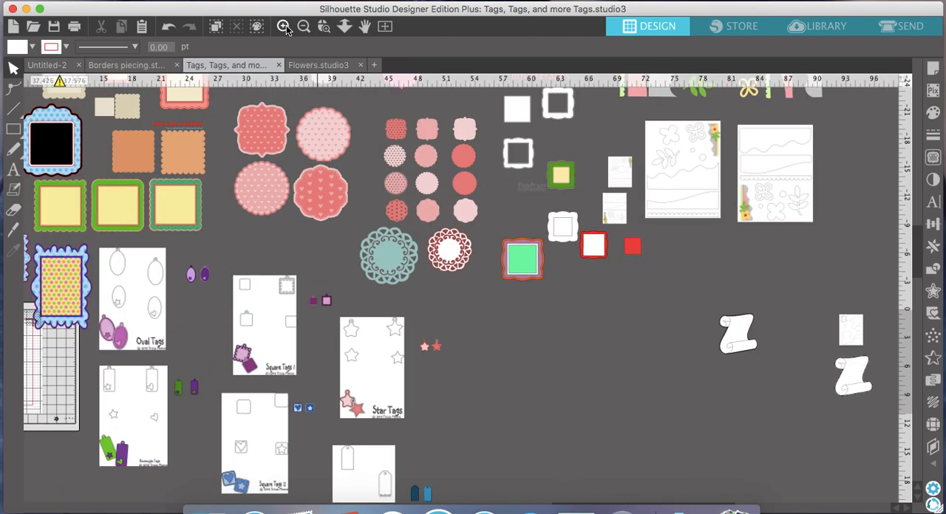
pyautogui.scroll(8, 396, 153)
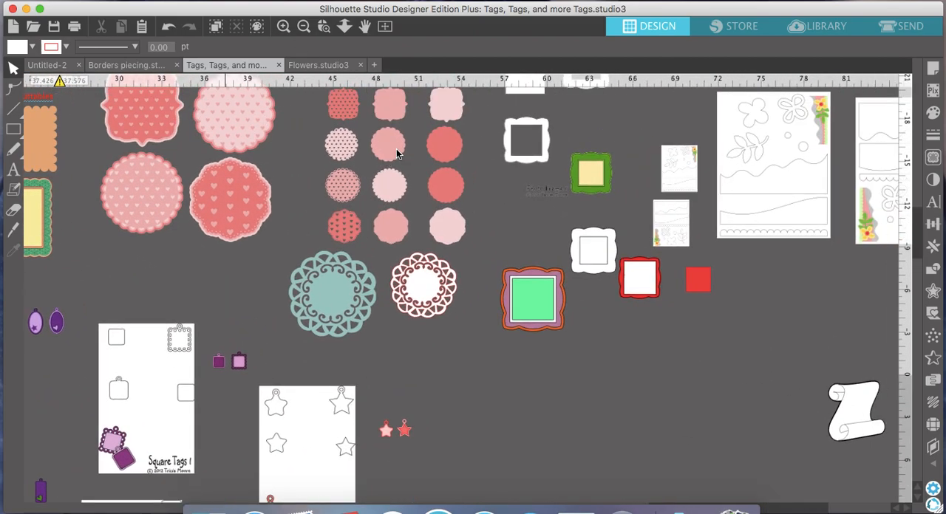
pyautogui.scroll(2, 396, 149)
pyautogui.hscroll(-5, 396, 148)
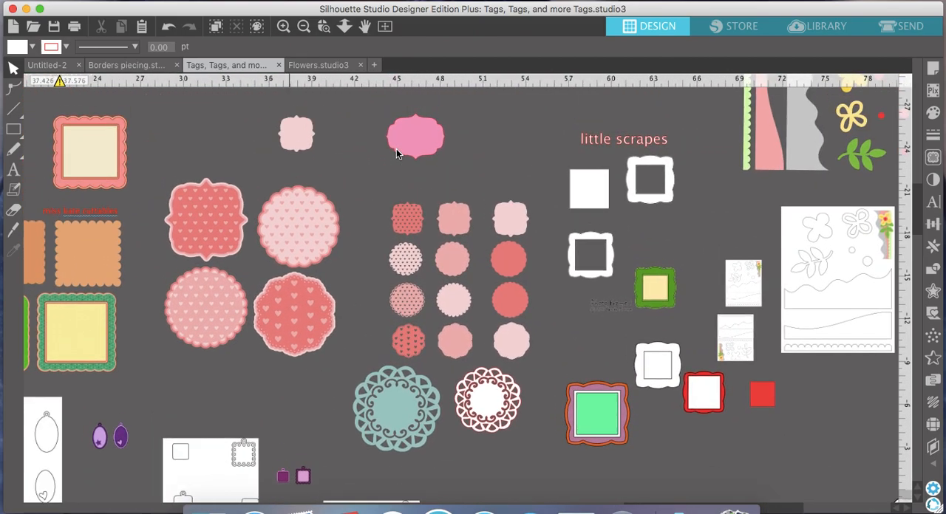
pyautogui.hscroll(-2, 396, 153)
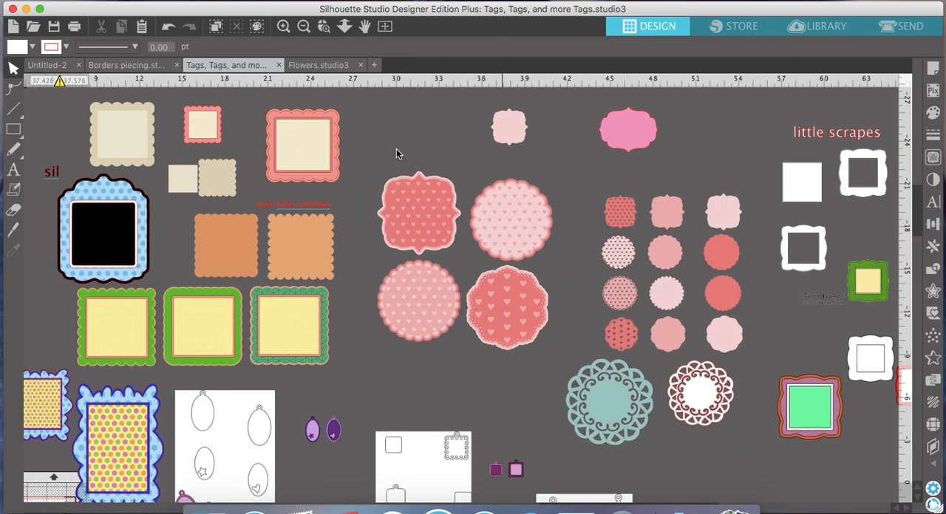
pyautogui.hscroll(-8, 396, 153)
pyautogui.scroll(6, 396, 154)
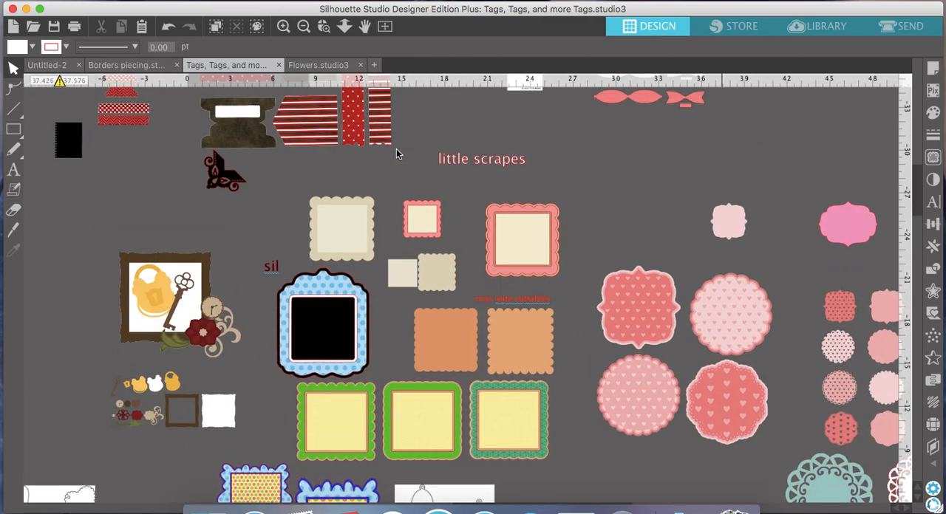
pyautogui.scroll(5, 396, 154)
pyautogui.hscroll(1, 396, 154)
pyautogui.hscroll(-5, 395, 153)
pyautogui.scroll(-9, 396, 153)
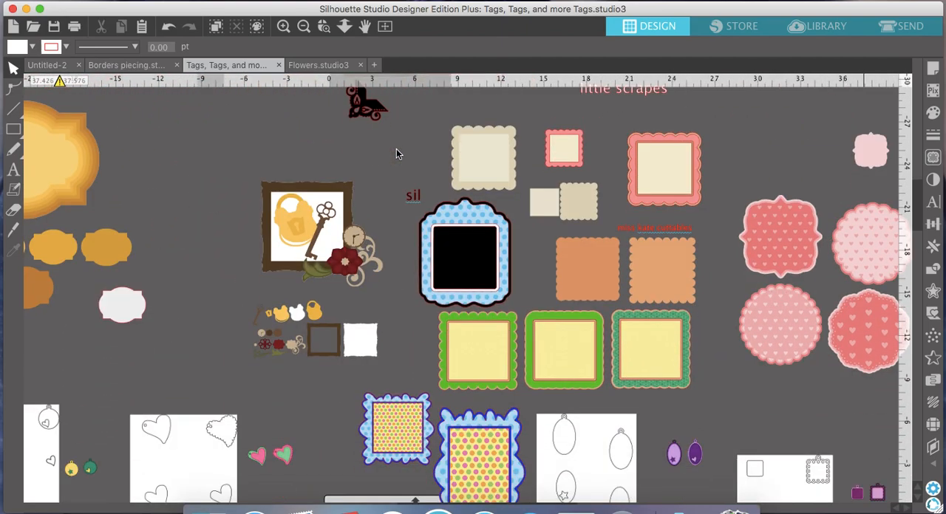
pyautogui.hscroll(-8, 396, 153)
pyautogui.scroll(-13, 396, 154)
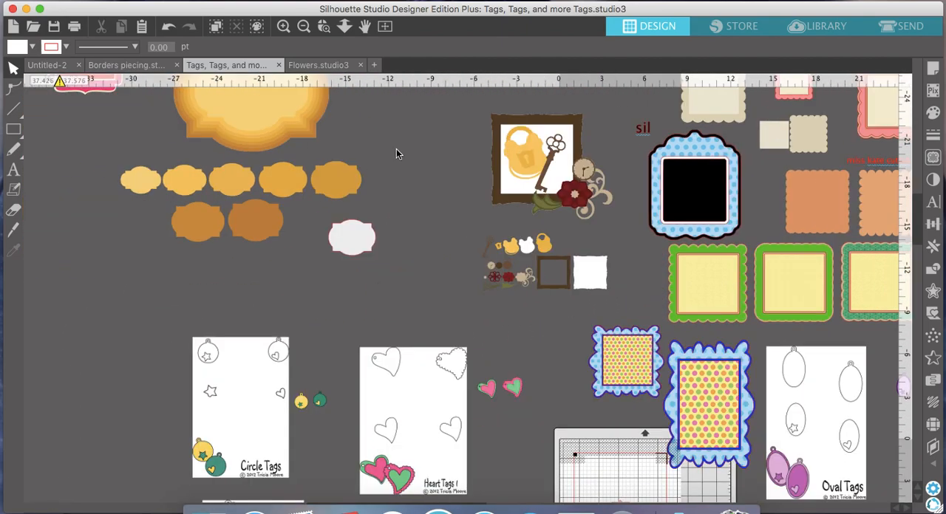
pyautogui.scroll(20, 396, 154)
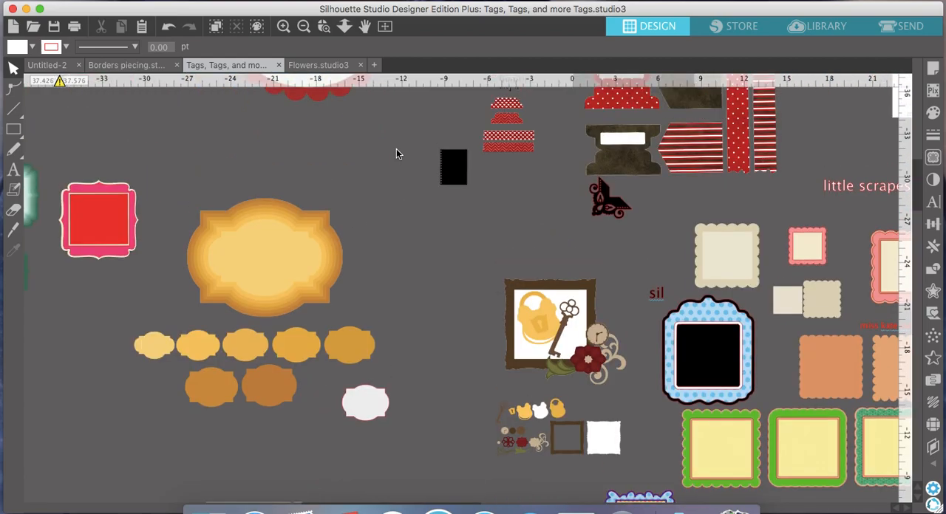
pyautogui.hscroll(-5, 396, 154)
pyautogui.hscroll(-4, 396, 149)
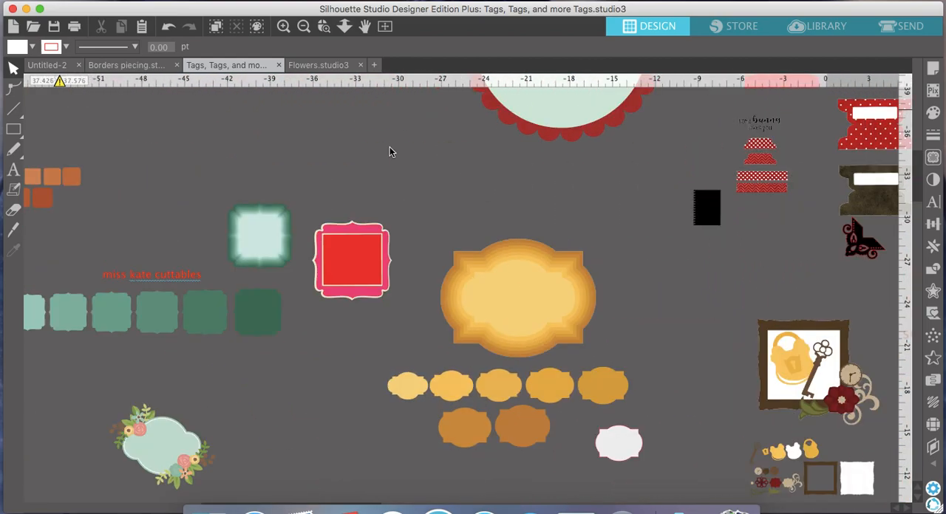
# - Copy the pink frame with the red square into the Untitled-2 document and place it left of the scrapbook page
pyautogui.click(353, 260)
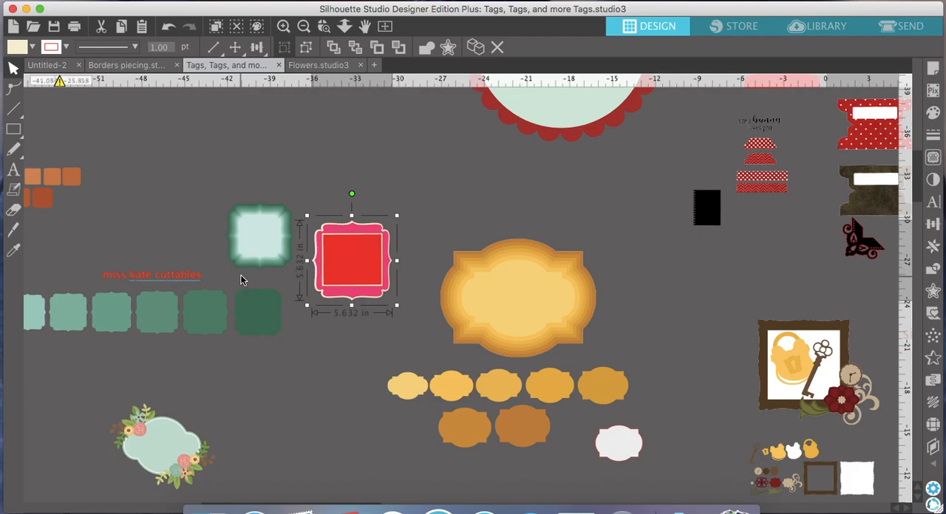
pyautogui.hscroll(-1, 274, 293)
pyautogui.hscroll(-3, 375, 276)
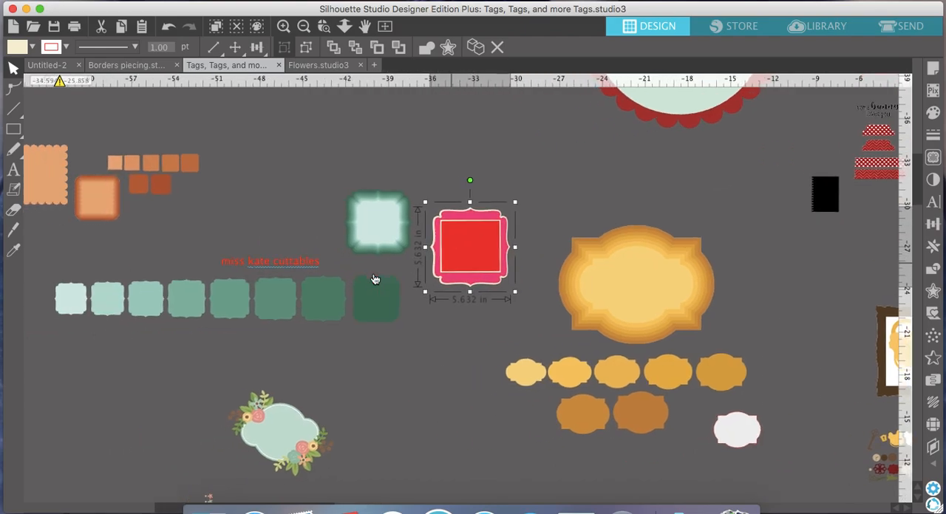
pyautogui.scroll(-1, 375, 276)
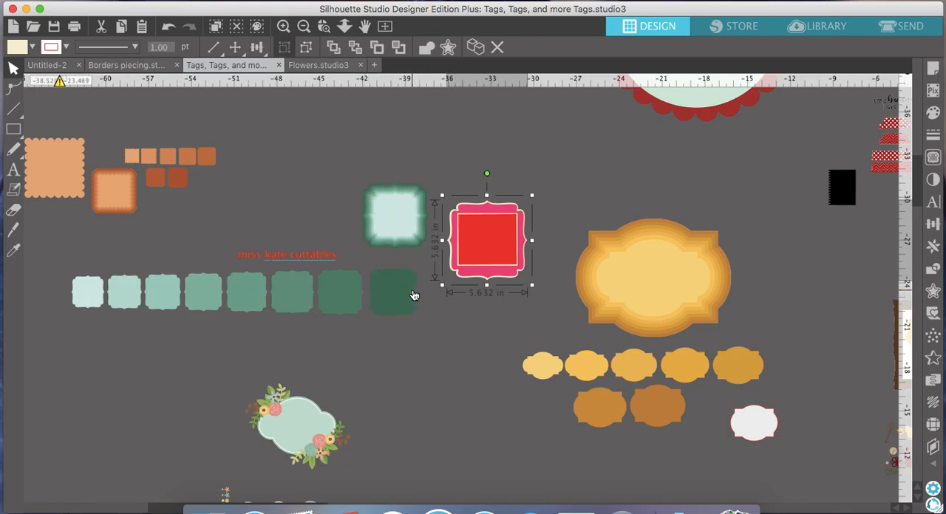
pyautogui.rightClick(477, 234)
pyautogui.click(501, 282)
pyautogui.click(74, 64)
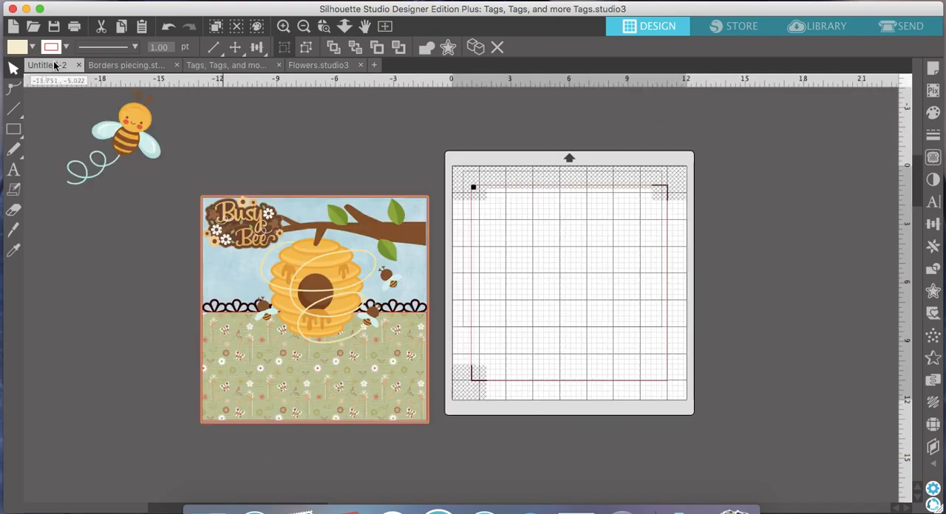
pyautogui.rightClick(497, 185)
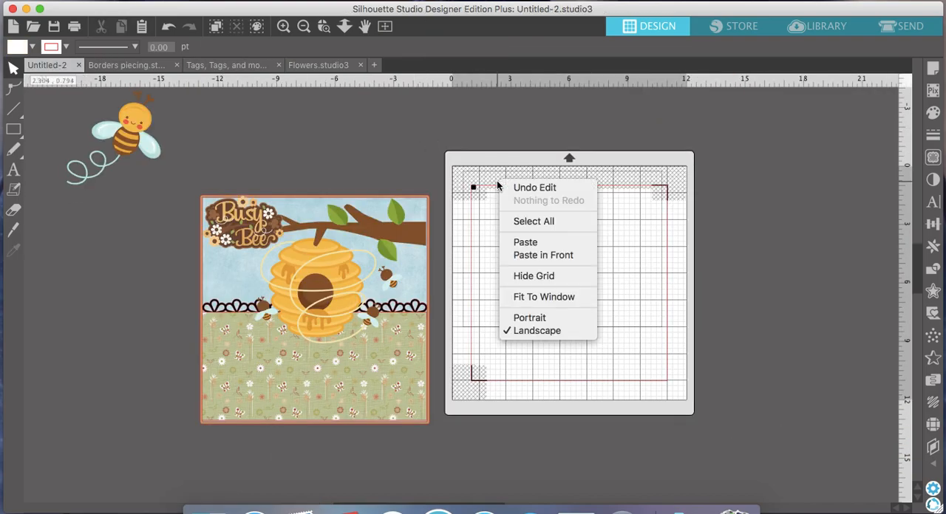
pyautogui.click(524, 243)
pyautogui.moveTo(507, 308); pyautogui.dragTo(163, 330)
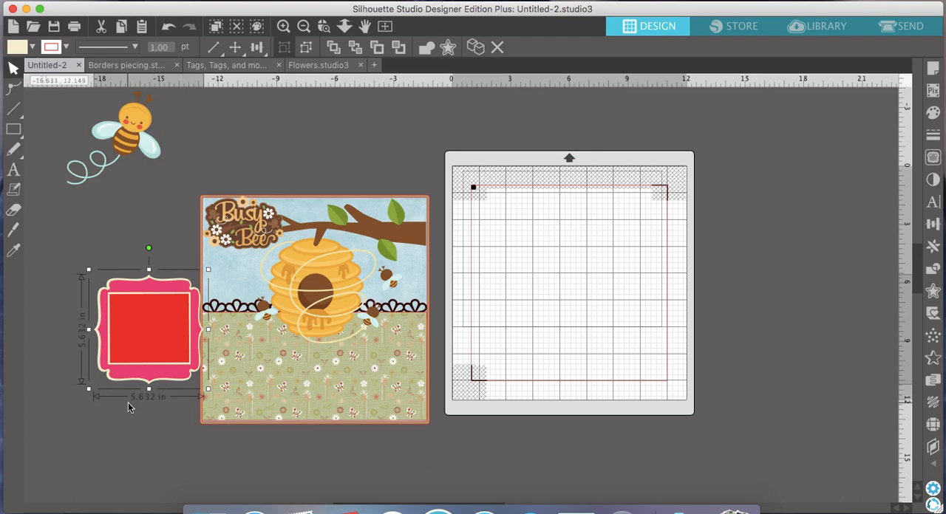
# - Move the pink and red frame onto the green pattern in the page's lower left corner
pyautogui.moveTo(155, 345); pyautogui.dragTo(280, 370)
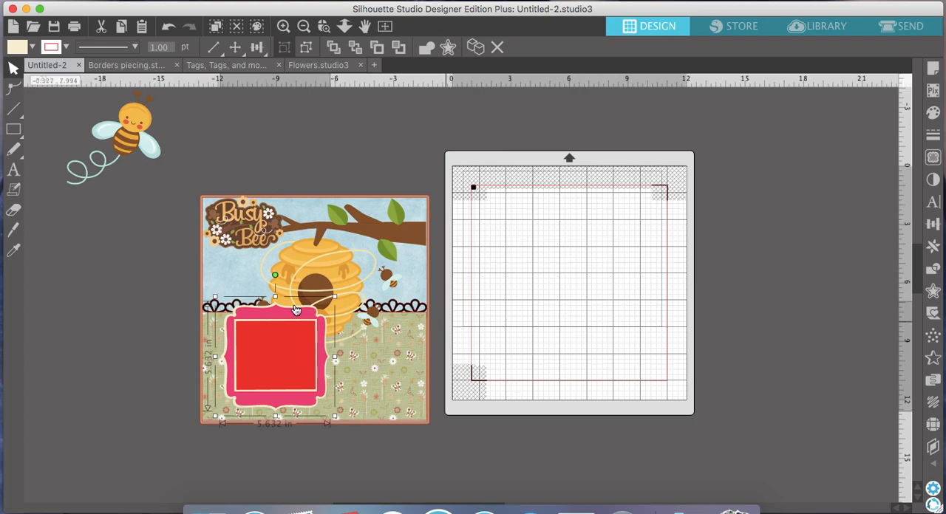
pyautogui.moveTo(286, 355); pyautogui.dragTo(269, 365)
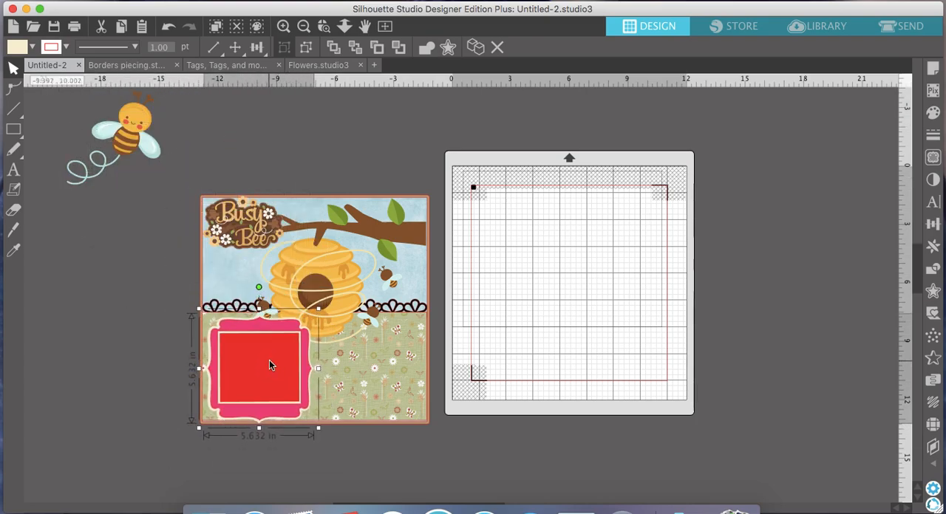
pyautogui.click(170, 362)
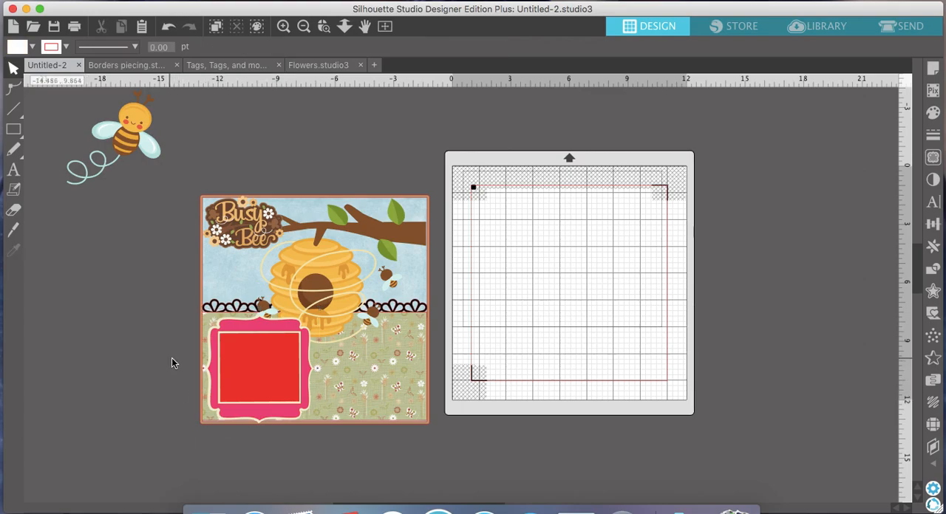
# - Try sending the tan frame around the page to the back of the layout
pyautogui.click(201, 370)
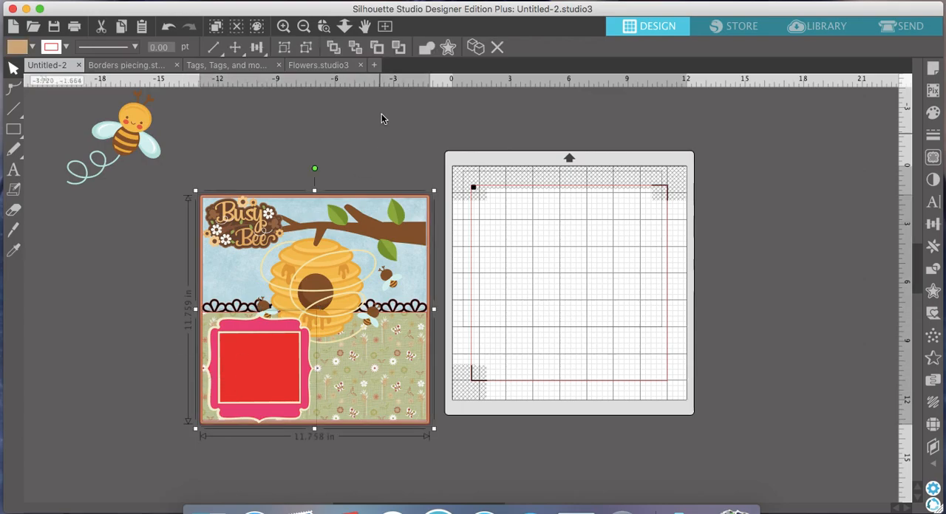
pyautogui.click(356, 52)
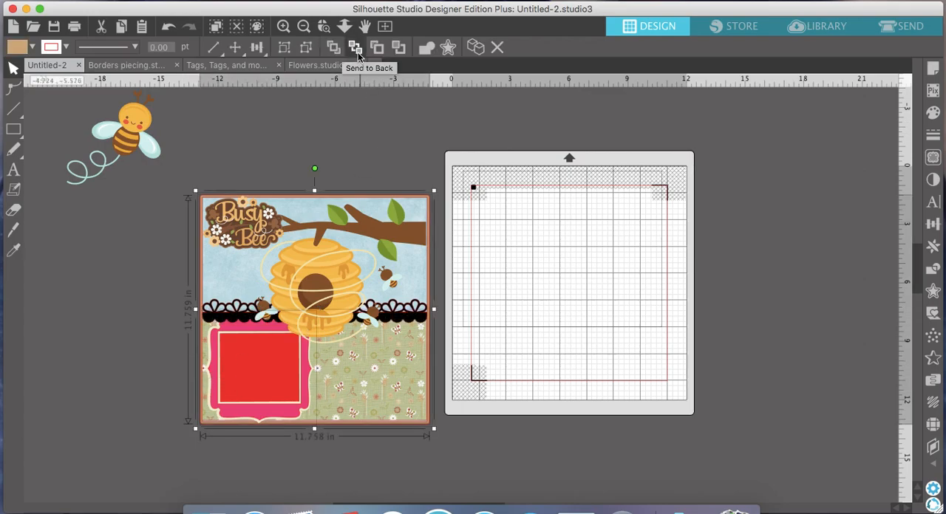
pyautogui.click(168, 27)
# - Send the tan piece behind the page's patterned background to the back of the layout
pyautogui.moveTo(186, 276); pyautogui.dragTo(235, 371)
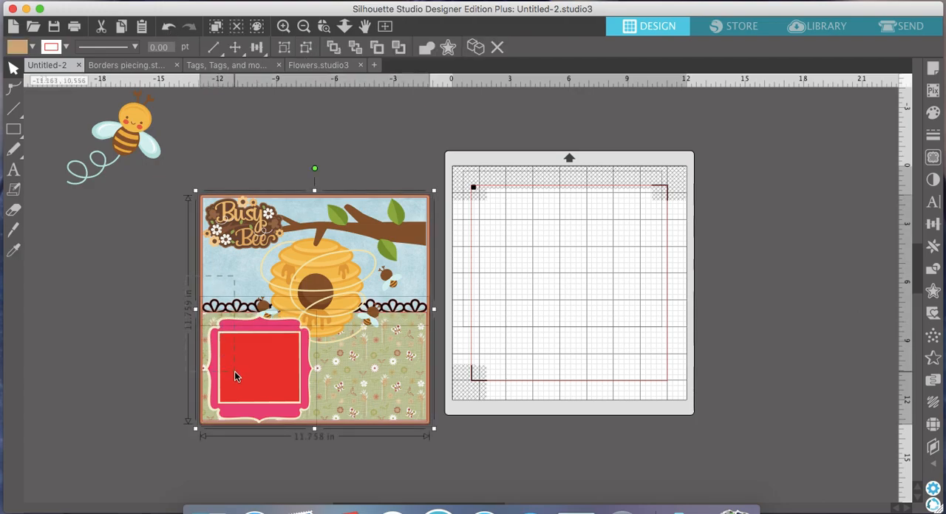
pyautogui.click(356, 50)
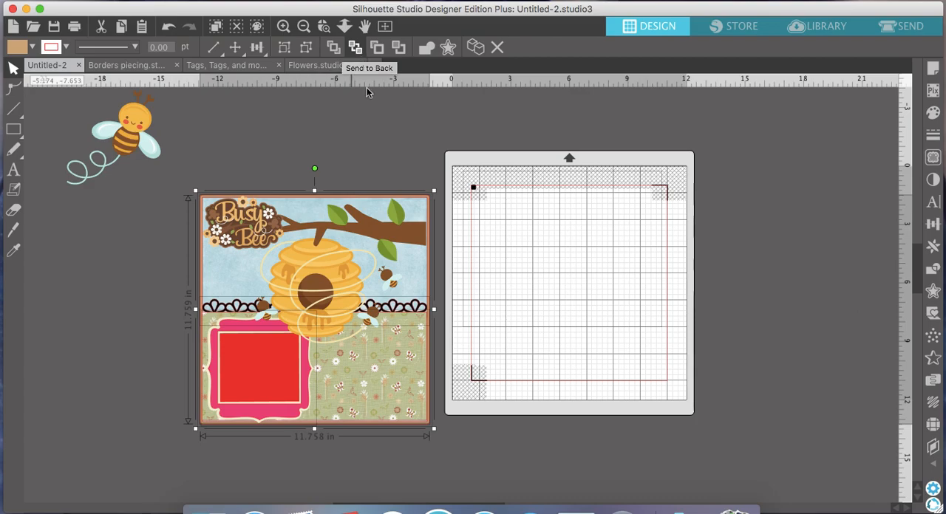
pyautogui.click(542, 369)
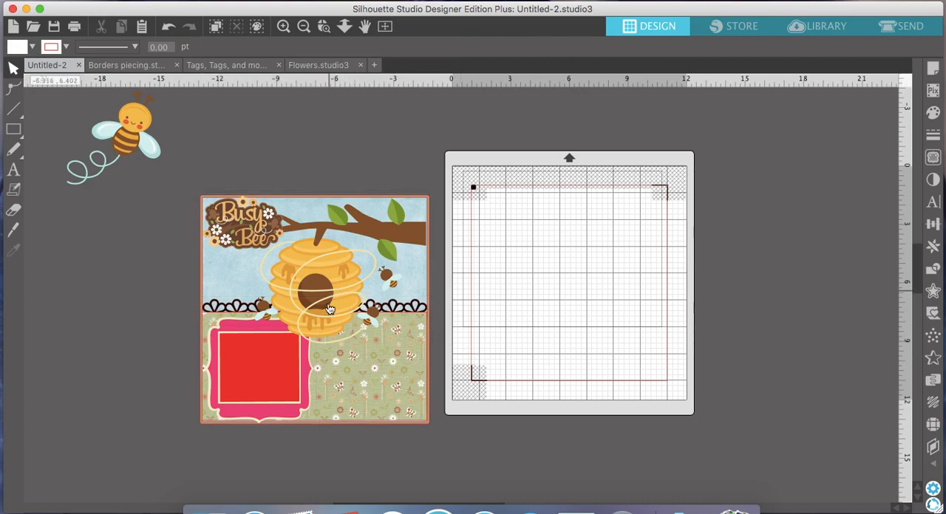
# - Duplicate the pink and red photo frame and place the copy on the green pattern in the page's lower right corner
pyautogui.click(295, 359)
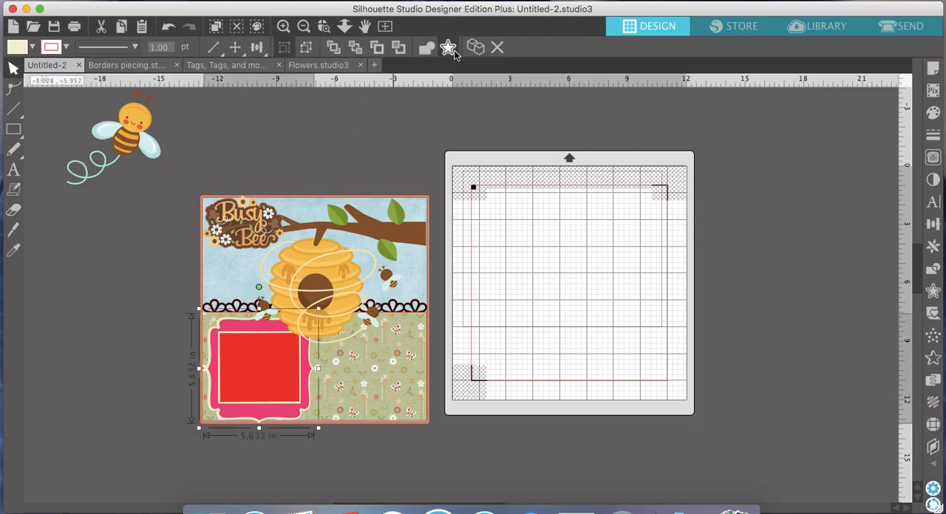
pyautogui.moveTo(294, 359); pyautogui.dragTo(336, 390)
pyautogui.moveTo(266, 391); pyautogui.dragTo(365, 390)
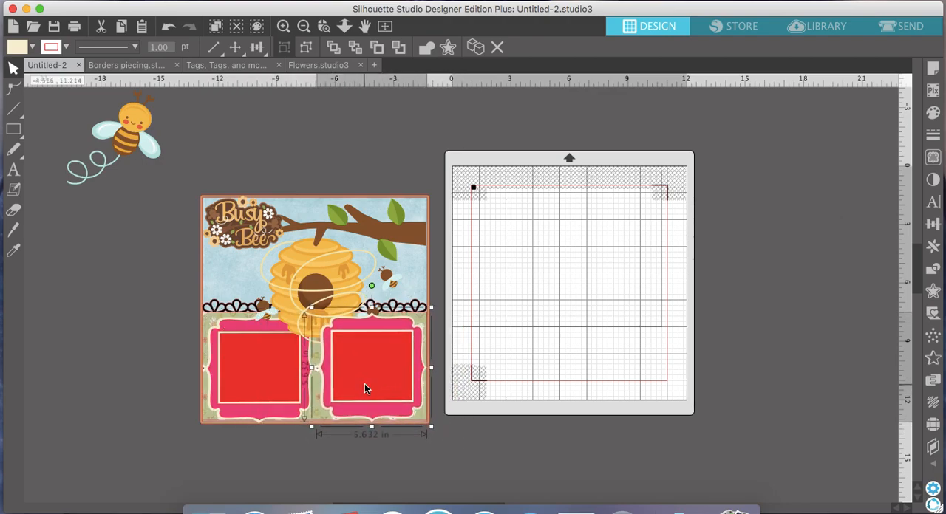
pyautogui.click(437, 398)
# - Send the tan page background to the back and bring the beehive in front of both photo frames
pyautogui.moveTo(438, 398); pyautogui.dragTo(415, 312)
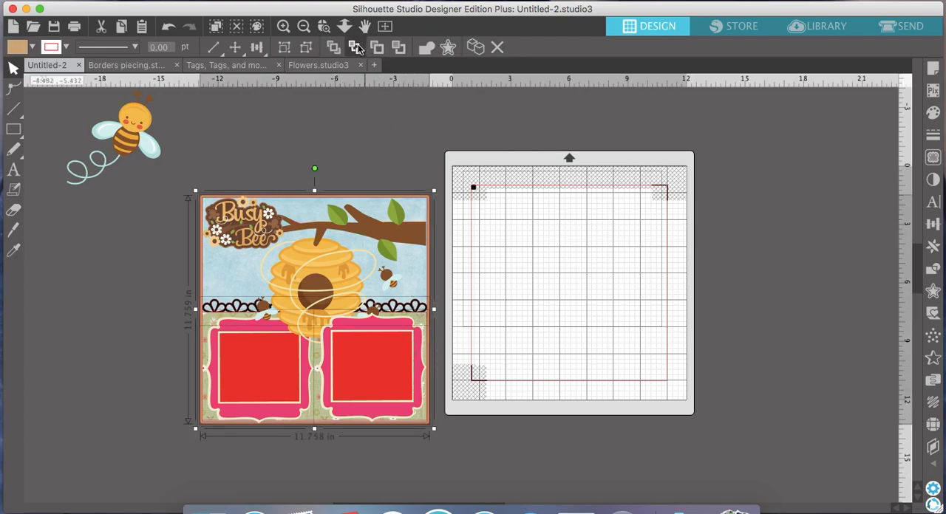
pyautogui.click(438, 428)
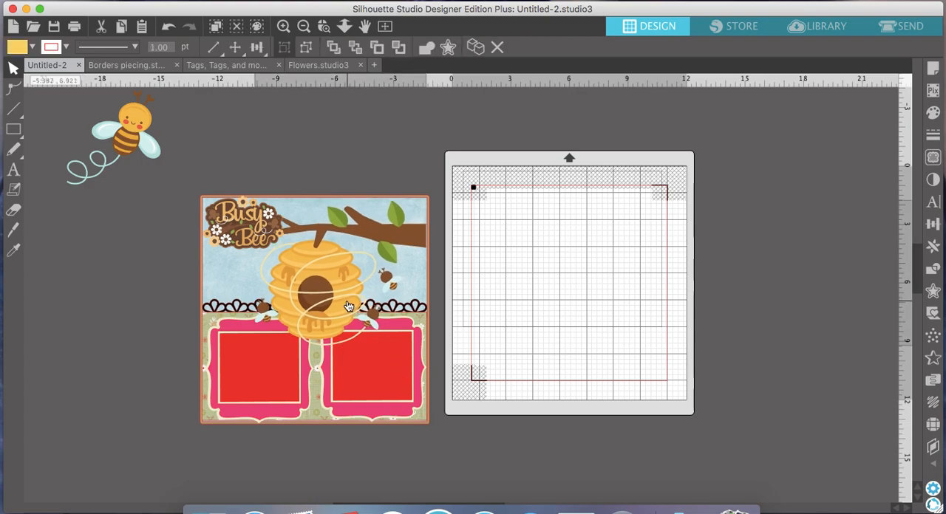
pyautogui.click(260, 239)
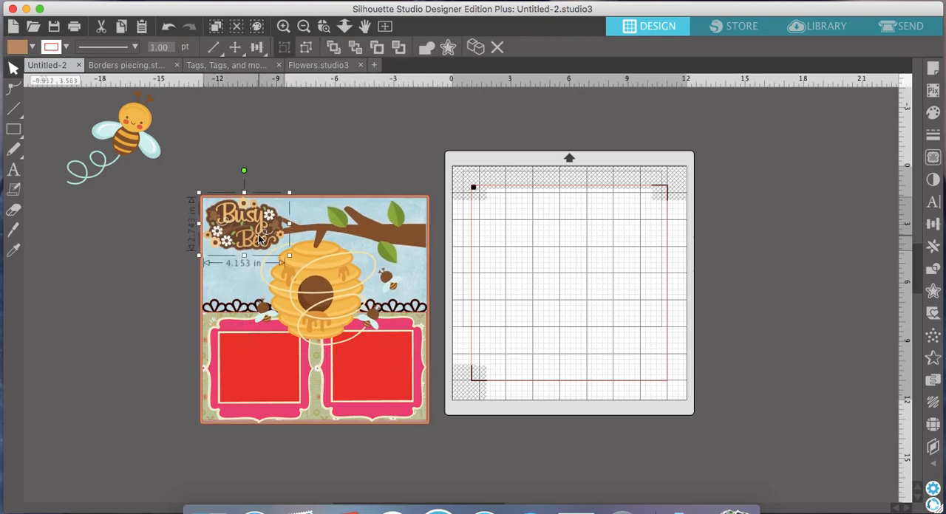
# - Scale the large flying bee down to about 2.24 in wide and place it on the right photo frame's lower right corner
pyautogui.moveTo(141, 124); pyautogui.dragTo(387, 144)
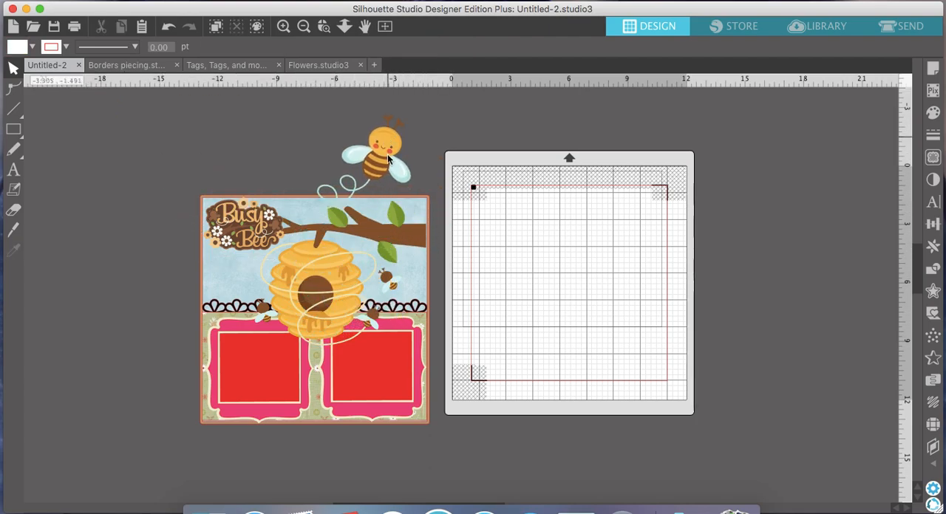
pyautogui.click(389, 151)
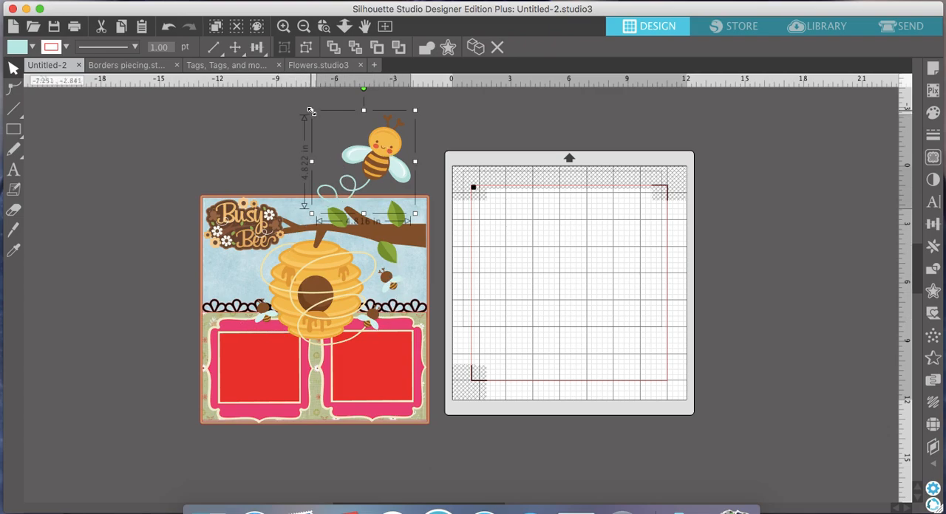
pyautogui.moveTo(312, 111); pyautogui.dragTo(361, 148)
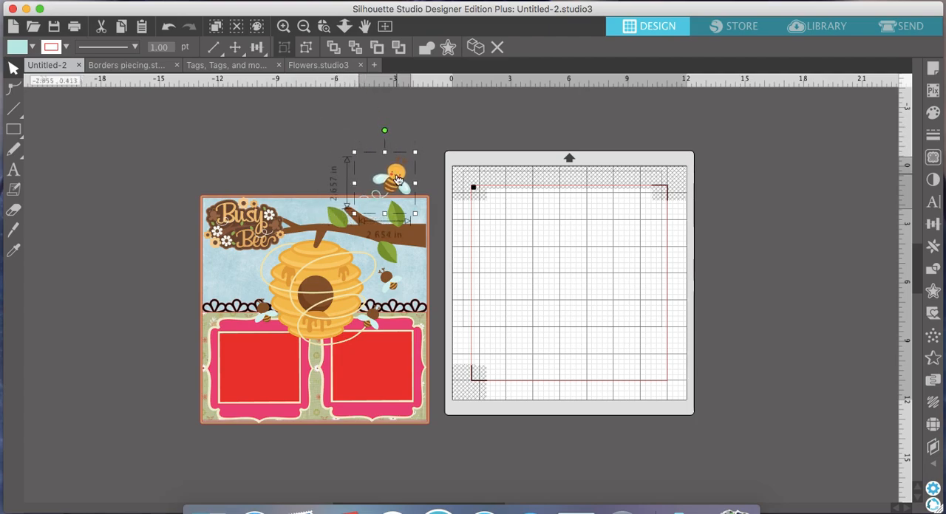
pyautogui.moveTo(387, 185); pyautogui.dragTo(233, 292)
pyautogui.moveTo(197, 326); pyautogui.dragTo(209, 316)
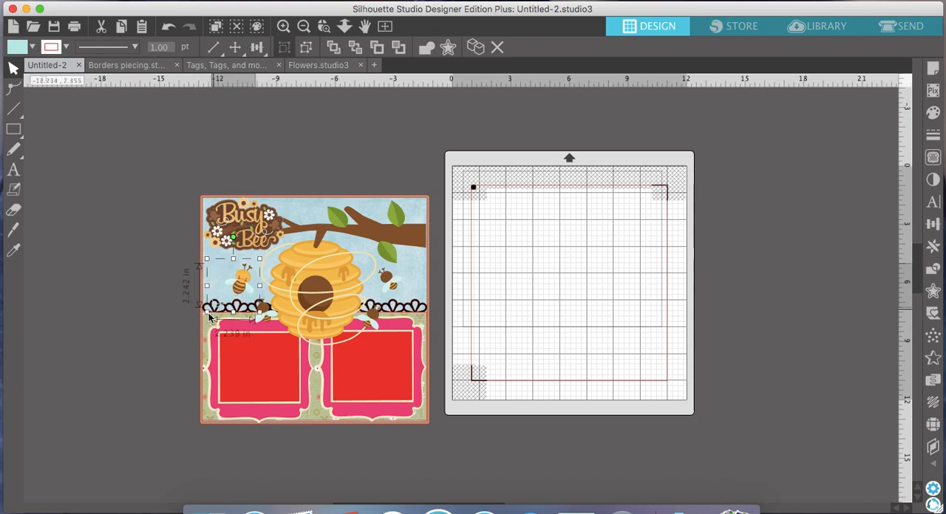
pyautogui.moveTo(244, 285); pyautogui.dragTo(232, 277)
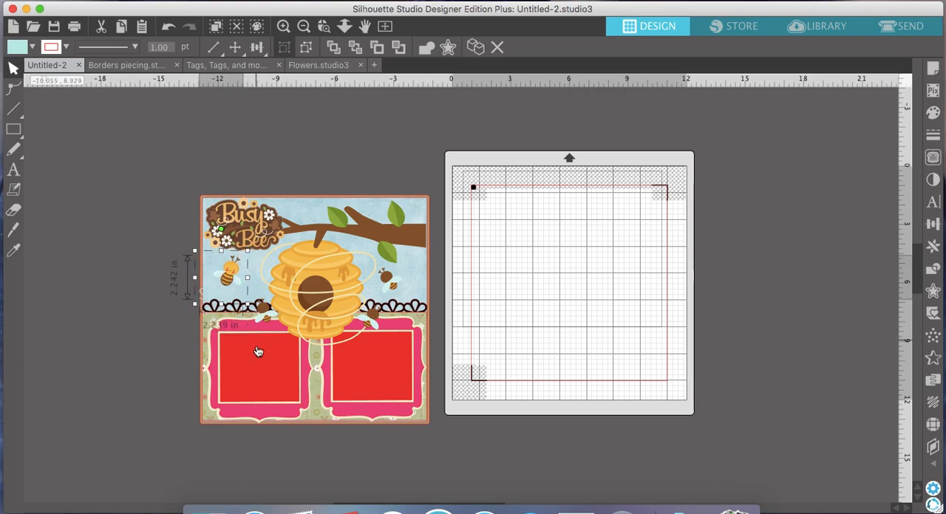
pyautogui.moveTo(232, 275); pyautogui.dragTo(375, 224)
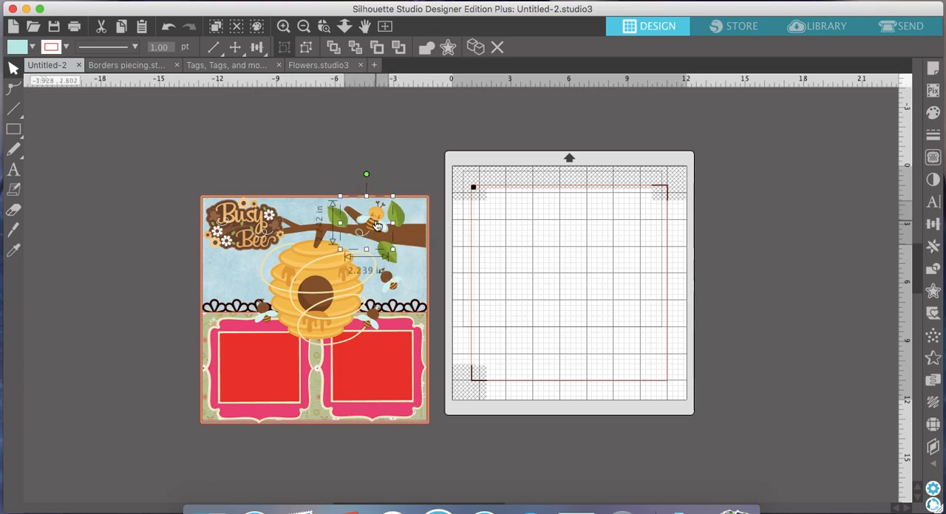
pyautogui.moveTo(377, 220); pyautogui.dragTo(415, 396)
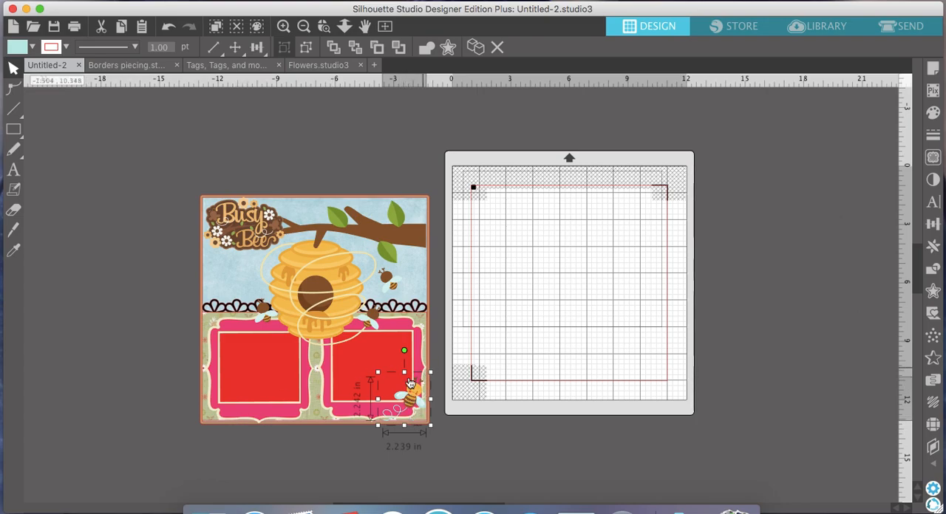
# - Duplicate the small flying bee, mirror the copy horizontally and place it on the left photo frame's lower left corner
pyautogui.click(477, 47)
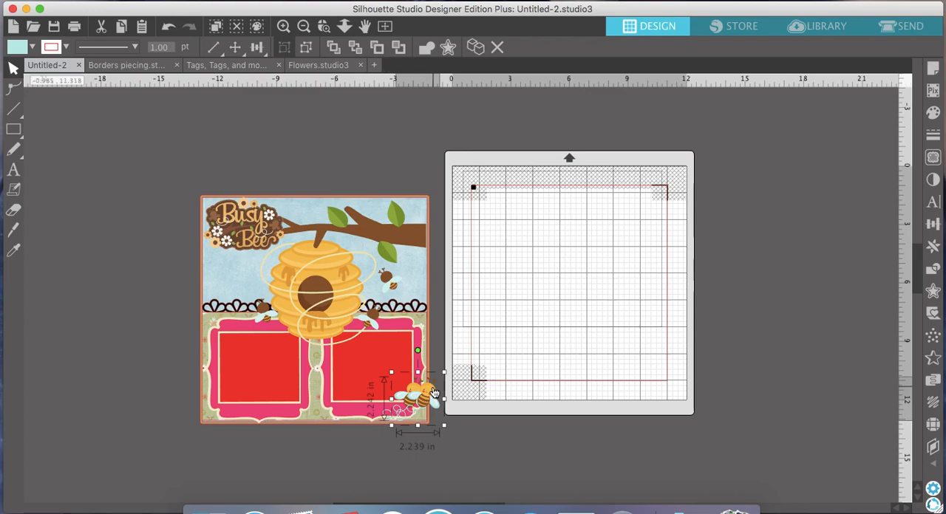
pyautogui.moveTo(431, 391); pyautogui.dragTo(225, 399)
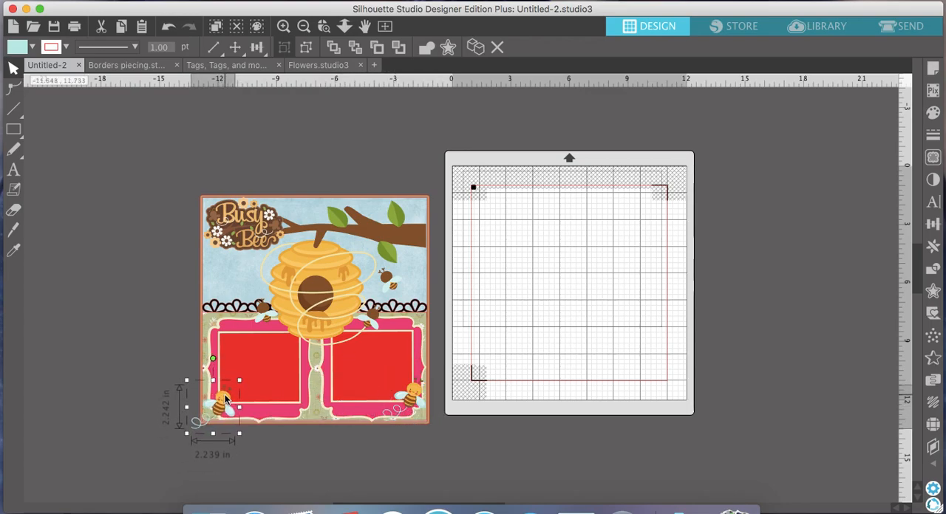
pyautogui.rightClick(225, 399)
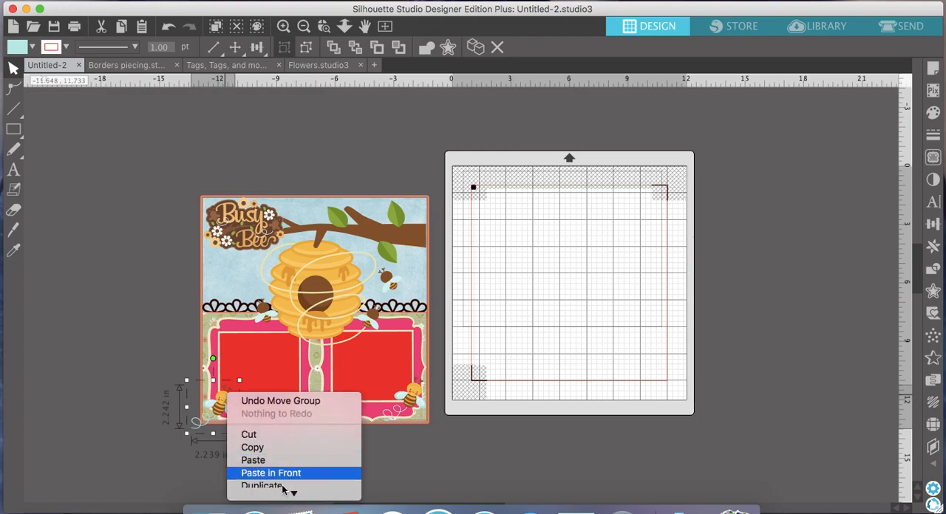
pyautogui.click(285, 393)
pyautogui.moveTo(211, 414); pyautogui.dragTo(221, 404)
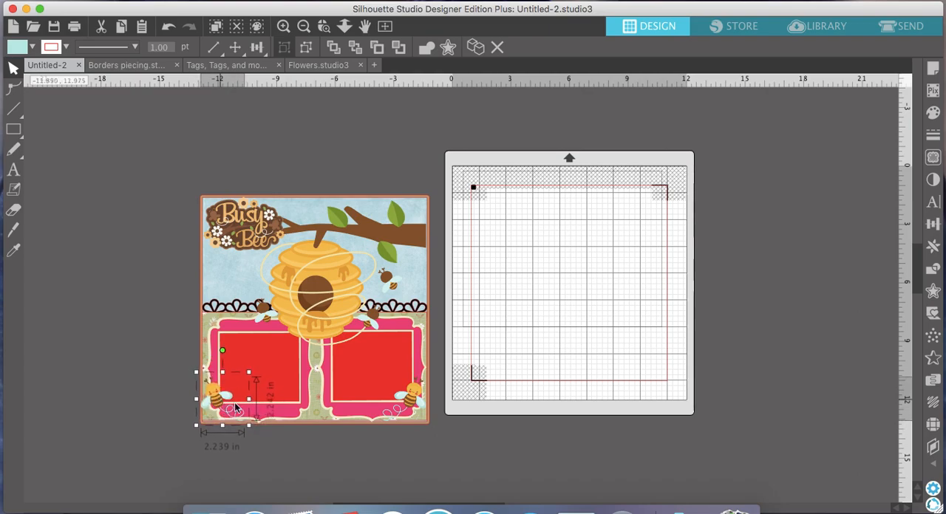
pyautogui.rightClick(506, 436)
pyautogui.click(458, 407)
# - Look through the flower designs in the Flowers document for a cluster that suits the scrapbook page
pyautogui.click(317, 65)
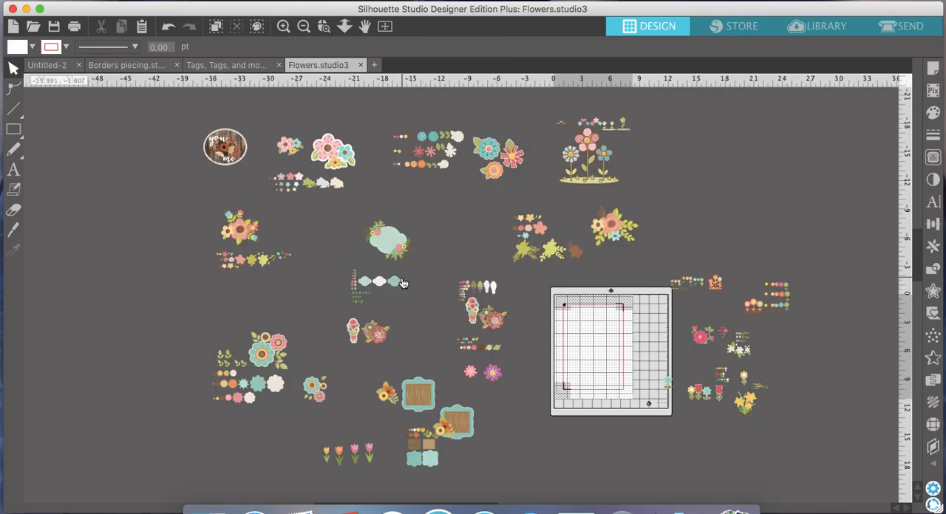
pyautogui.hscroll(3, 403, 282)
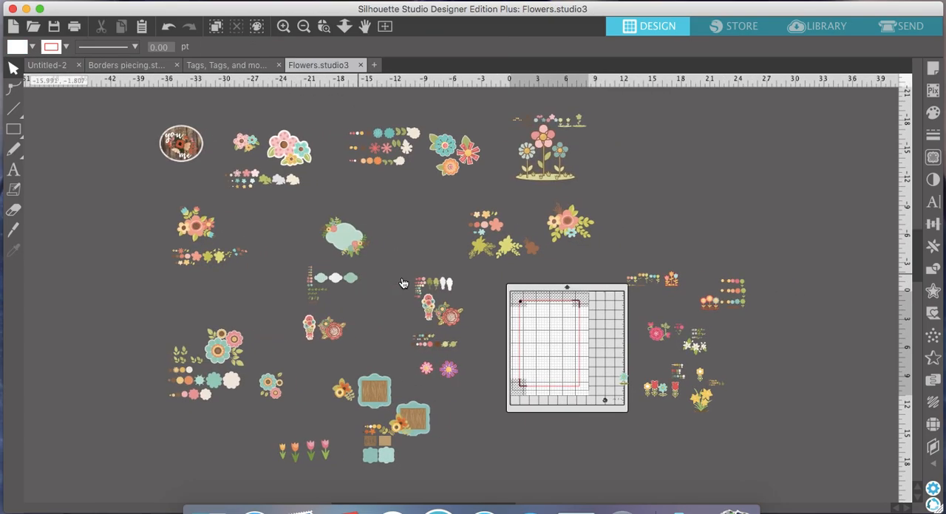
pyautogui.hscroll(5, 402, 283)
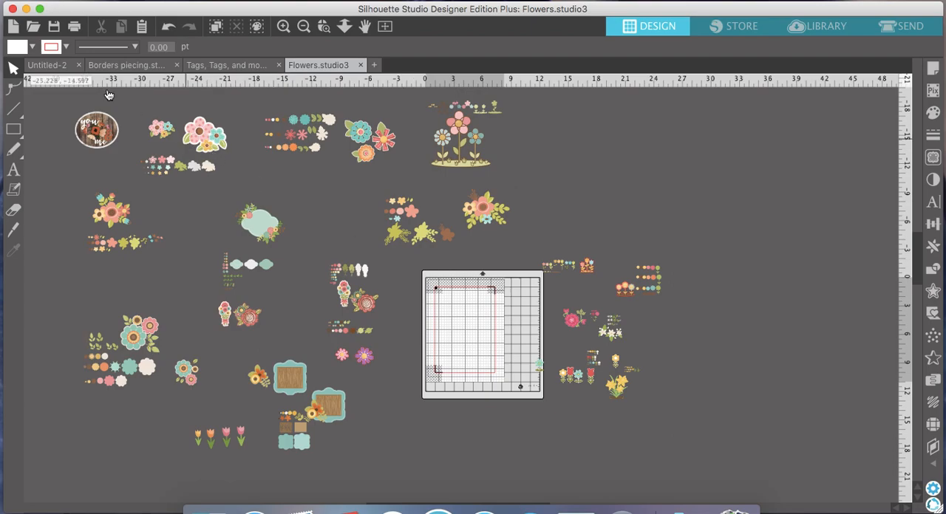
pyautogui.click(45, 65)
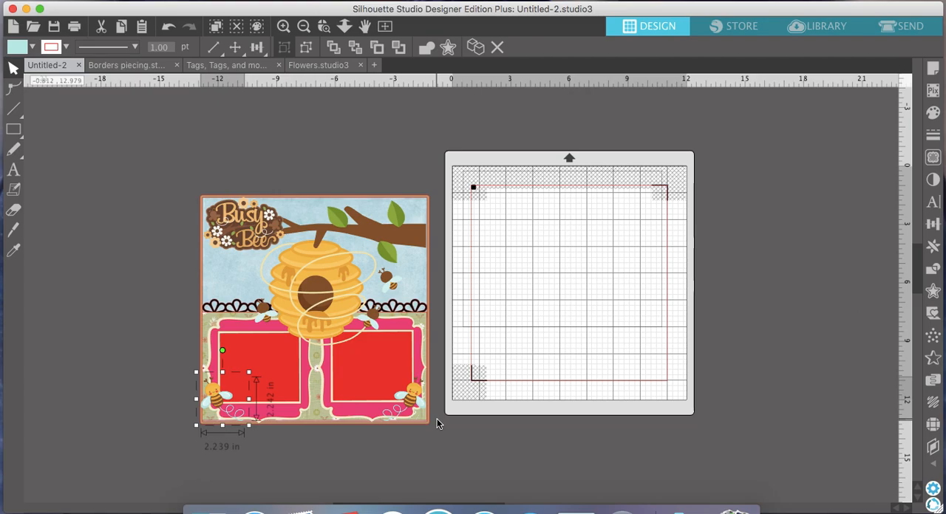
pyautogui.click(315, 66)
pyautogui.hscroll(5, 541, 281)
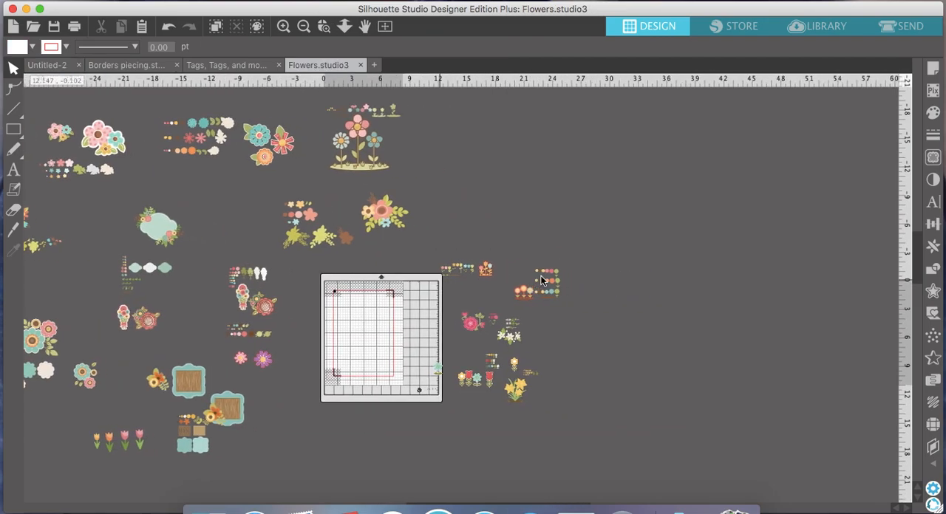
pyautogui.click(283, 26)
pyautogui.click(283, 26)
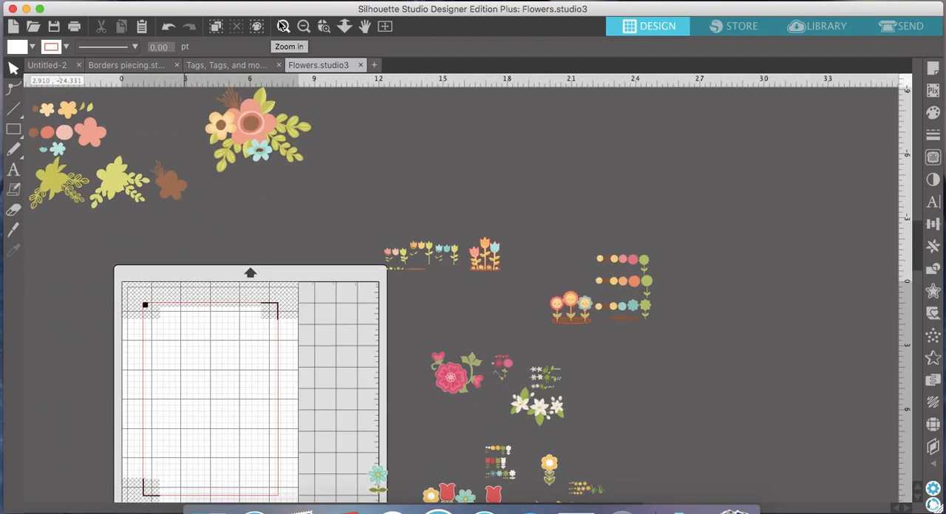
pyautogui.scroll(10, 361, 332)
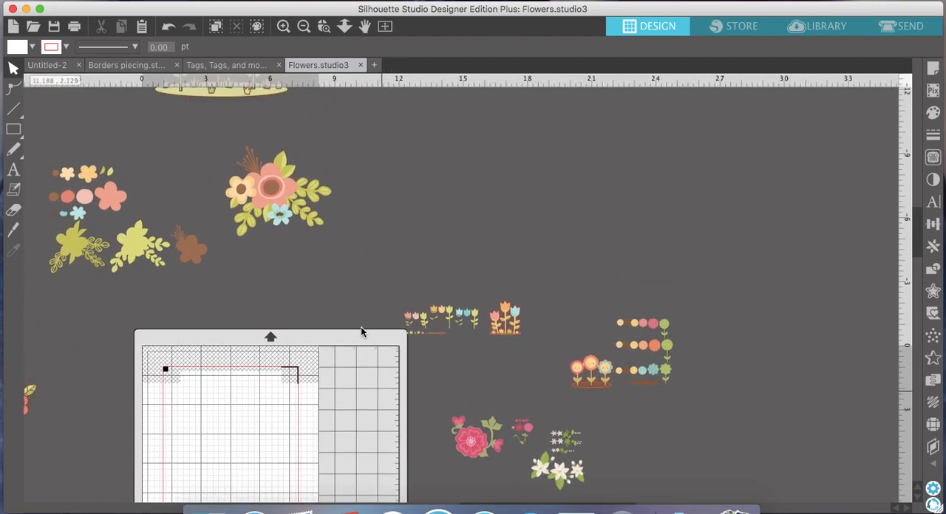
pyautogui.hscroll(-12, 361, 332)
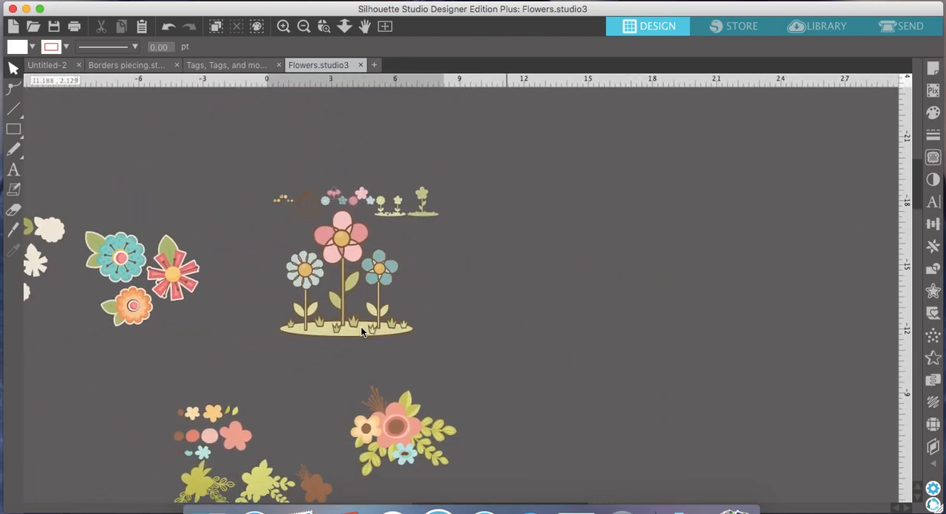
pyautogui.hscroll(-18, 395, 290)
pyautogui.scroll(-10, 395, 290)
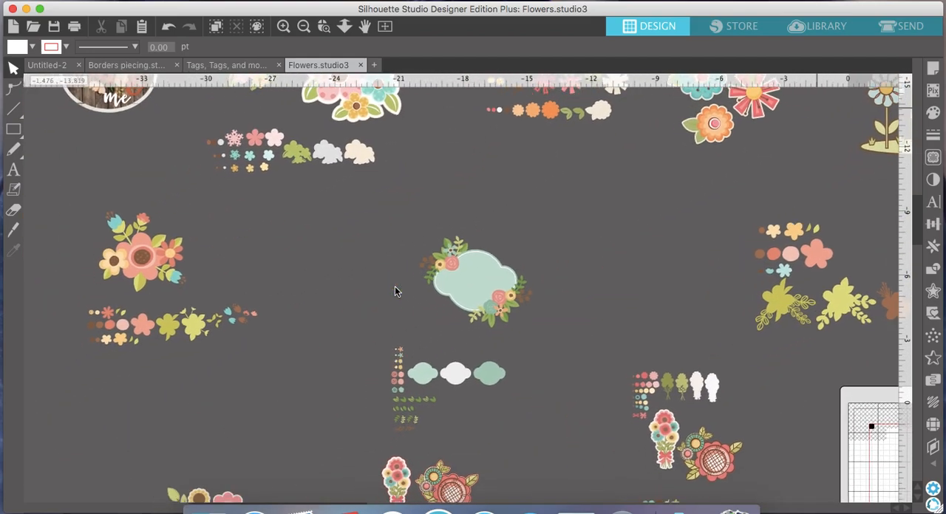
pyautogui.scroll(-2, 394, 278)
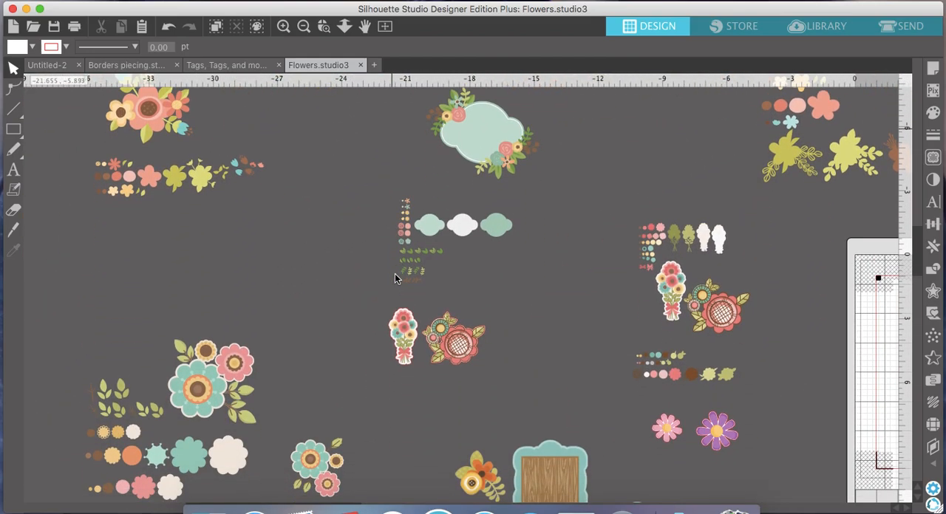
pyautogui.scroll(-6, 395, 276)
pyautogui.hscroll(2, 395, 276)
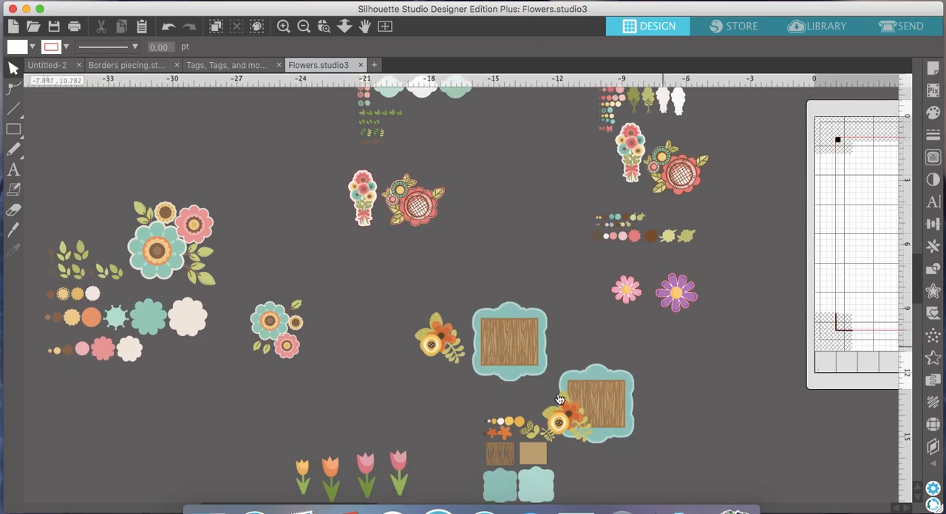
pyautogui.scroll(-4, 673, 244)
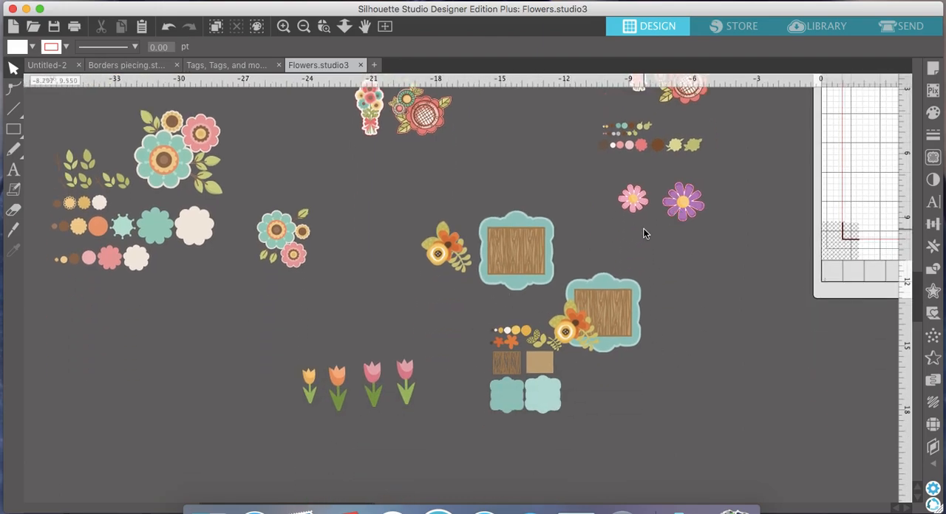
pyautogui.scroll(8, 661, 225)
pyautogui.hscroll(4, 661, 225)
pyautogui.scroll(1, 662, 223)
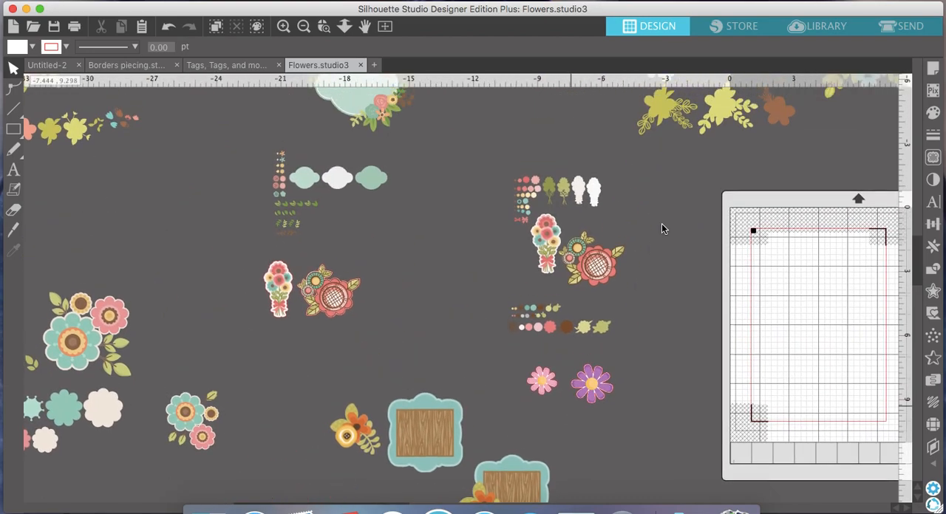
pyautogui.scroll(3, 631, 211)
pyautogui.hscroll(-1, 631, 212)
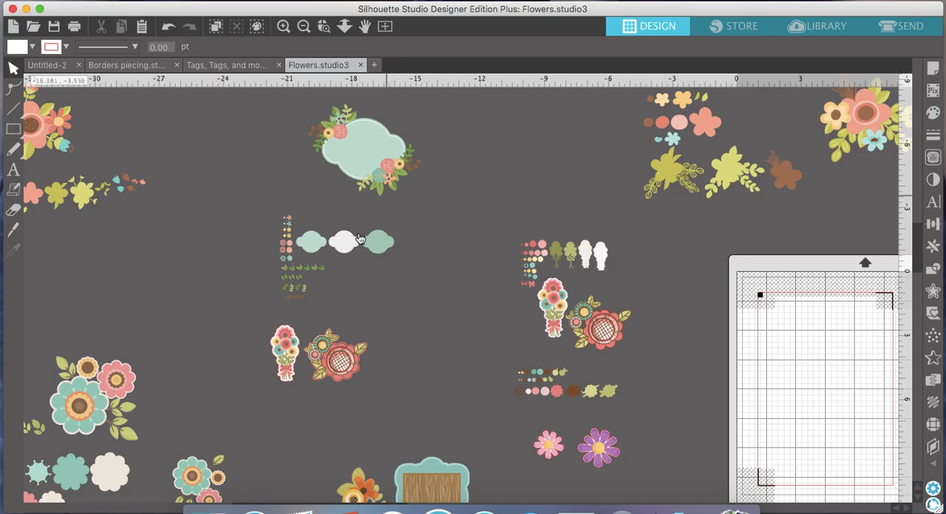
pyautogui.hscroll(-8, 343, 278)
pyautogui.scroll(-4, 343, 279)
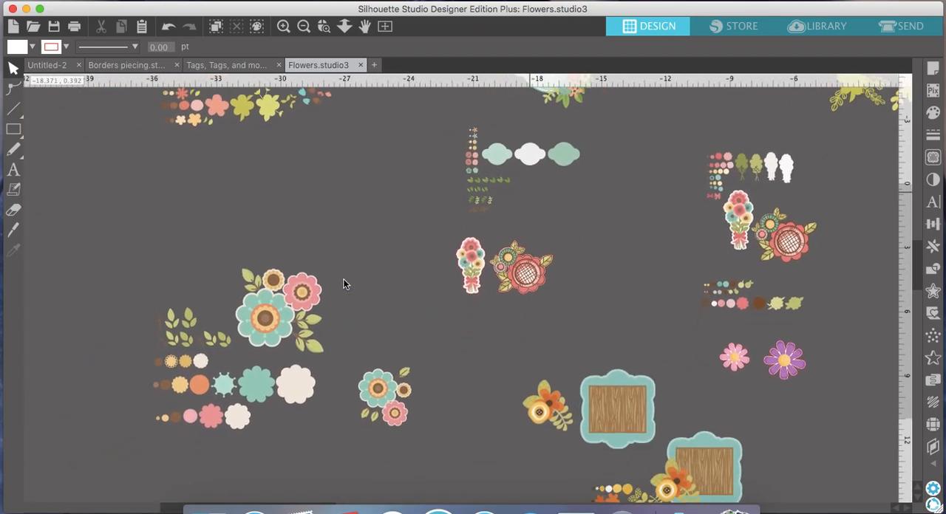
# - Copy the smaller teal, pink and yellow flower cluster from the Flowers document and paste it into the Untitled-2 document
pyautogui.scroll(-1, 343, 279)
pyautogui.moveTo(302, 309); pyautogui.dragTo(332, 308)
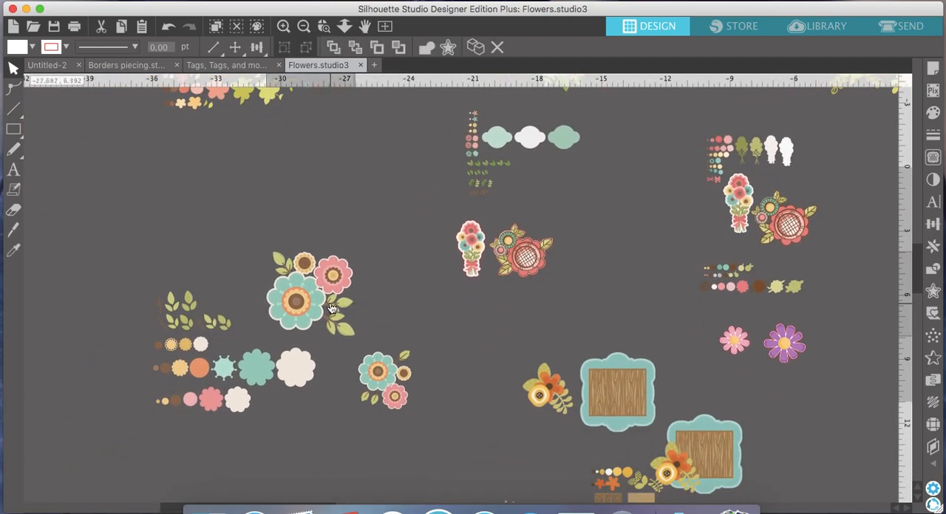
pyautogui.click(334, 299)
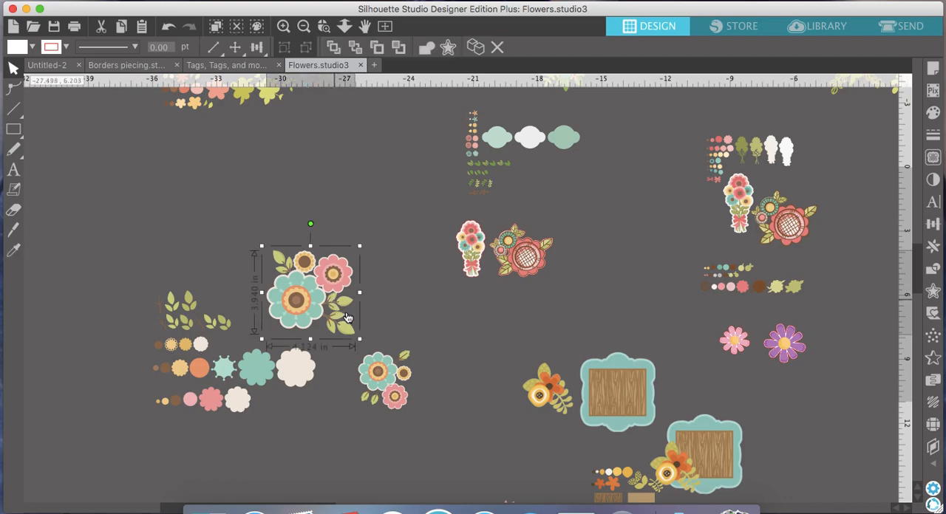
pyautogui.click(374, 357)
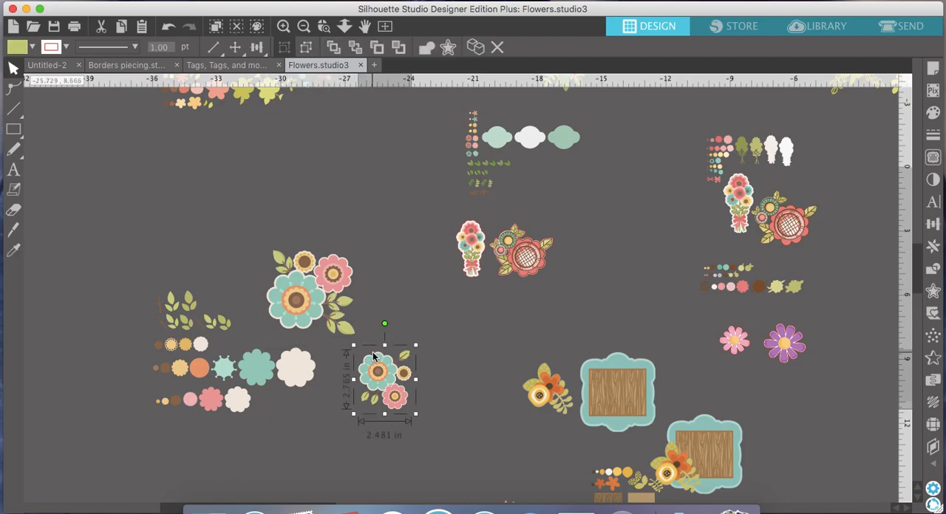
pyautogui.rightClick(375, 369)
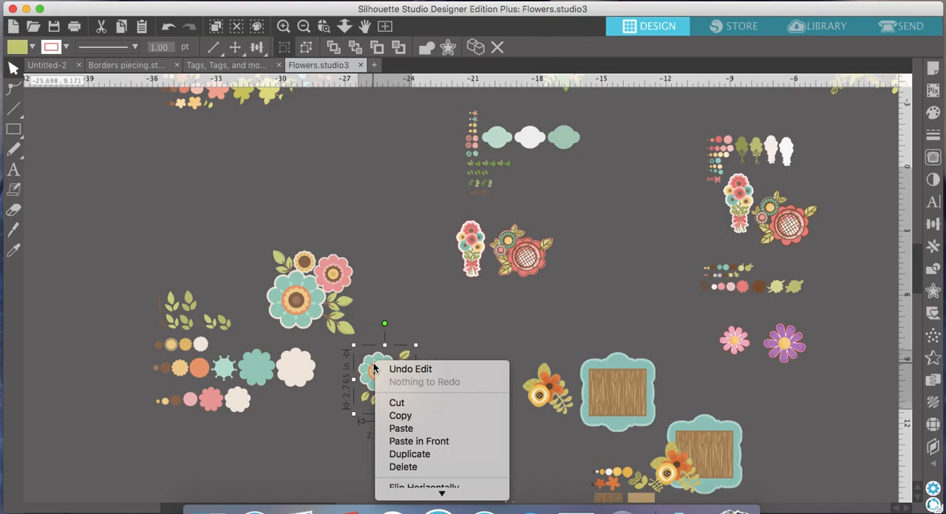
pyautogui.click(397, 416)
pyautogui.click(54, 68)
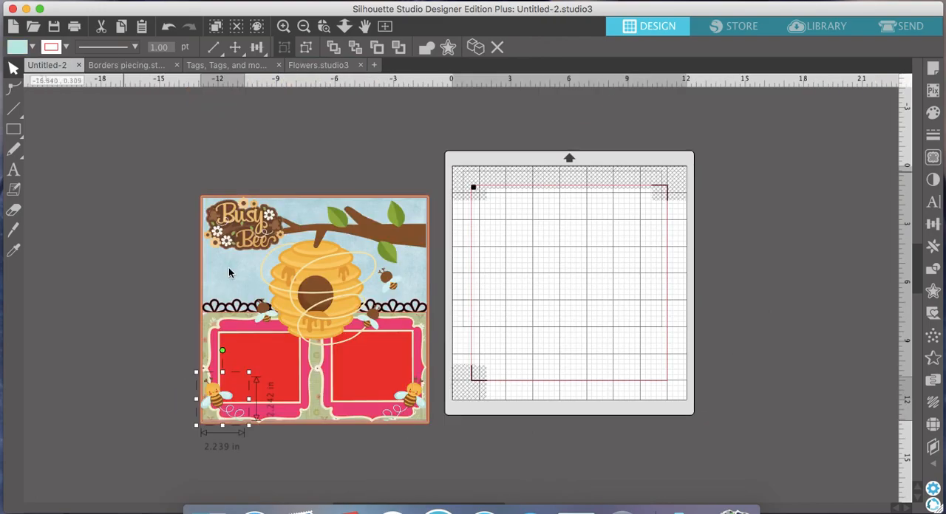
pyautogui.rightClick(112, 227)
pyautogui.click(153, 302)
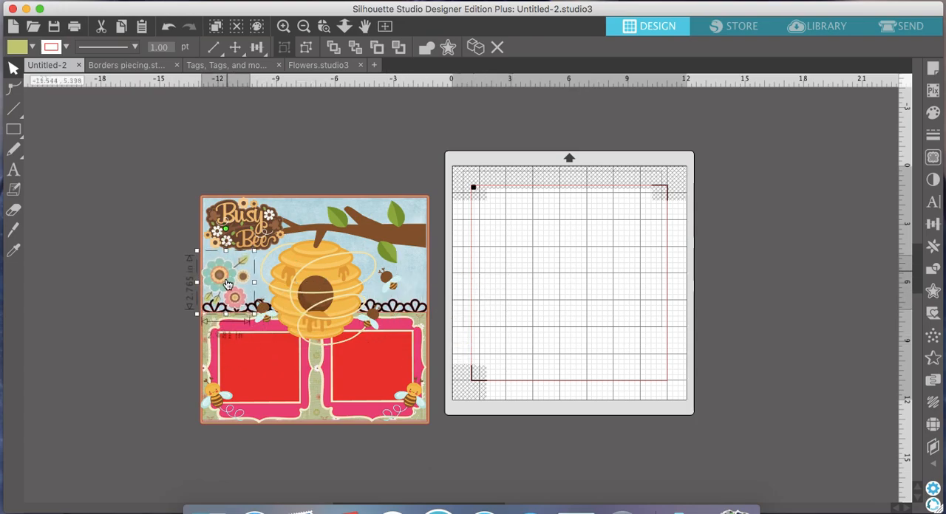
# - Rotate the flower cluster about a quarter turn counterclockwise, set it beside the scrapbook page and ungroup it
pyautogui.moveTo(394, 297); pyautogui.dragTo(312, 392)
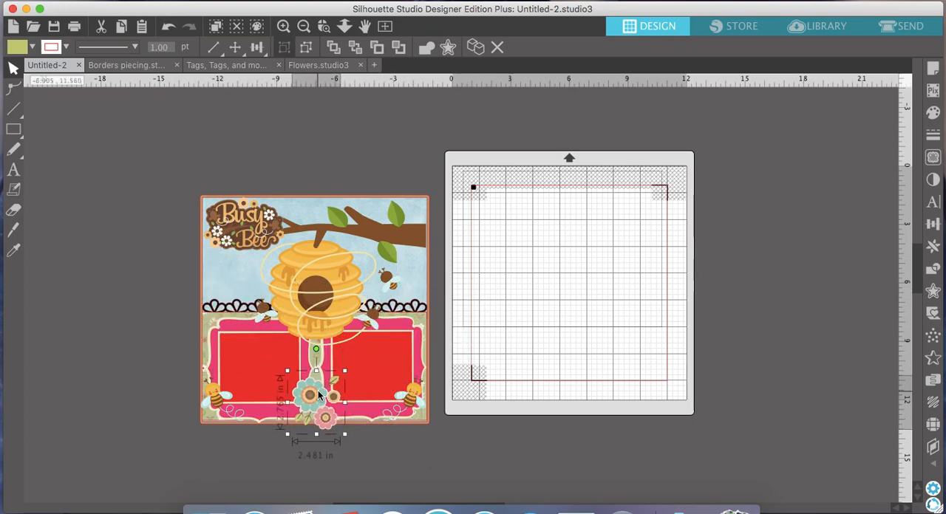
pyautogui.moveTo(317, 348); pyautogui.dragTo(58, 239)
pyautogui.click(307, 51)
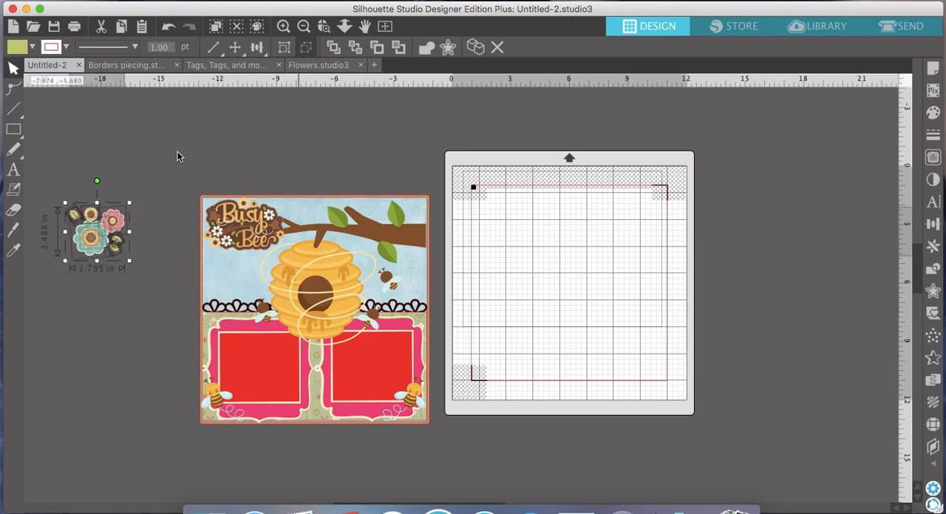
# - Separate the pink, small yellow and teal flowers from the leaves and group the teal flower's parts
pyautogui.click(283, 26)
pyautogui.hscroll(-10, 107, 235)
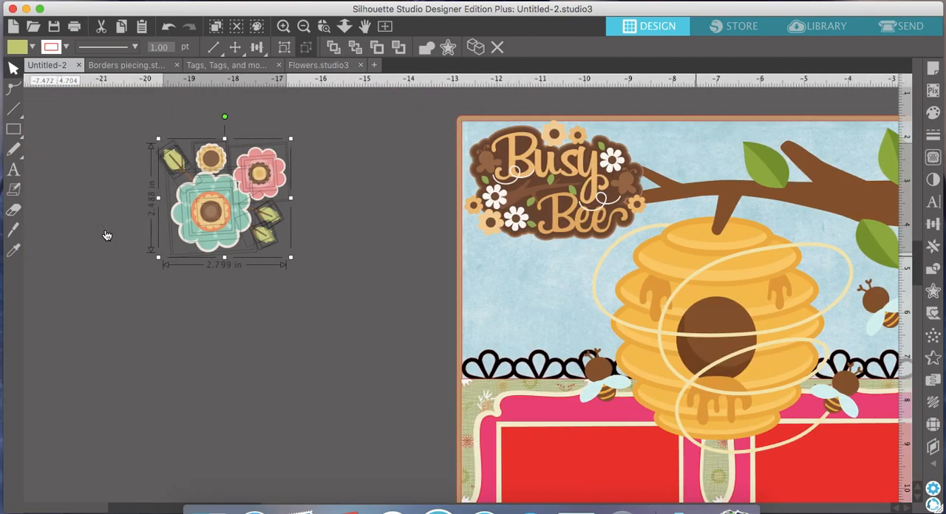
pyautogui.click(333, 194)
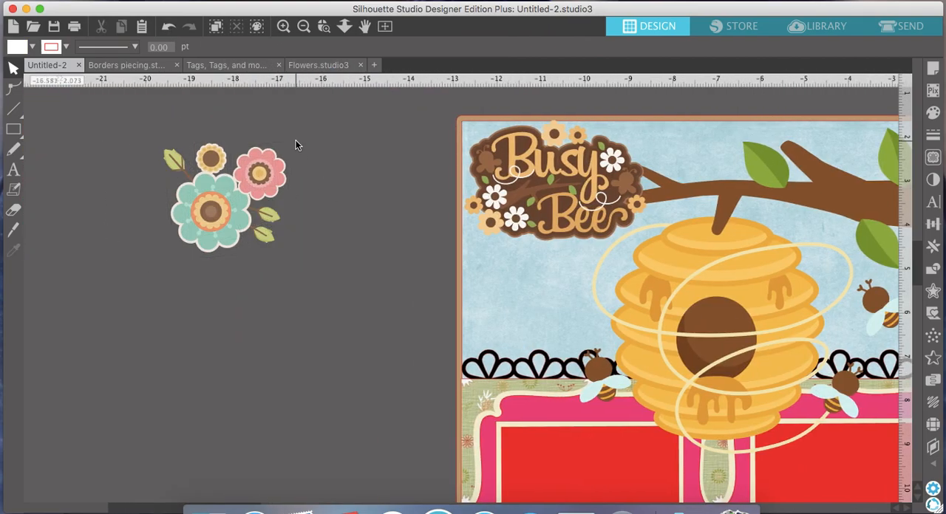
pyautogui.click(263, 173)
pyautogui.moveTo(263, 174); pyautogui.dragTo(316, 173)
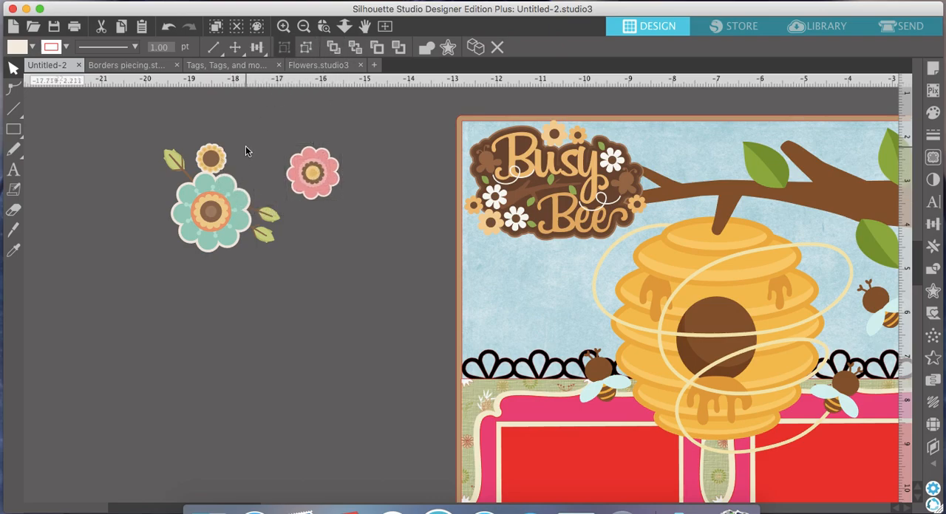
pyautogui.click(210, 157)
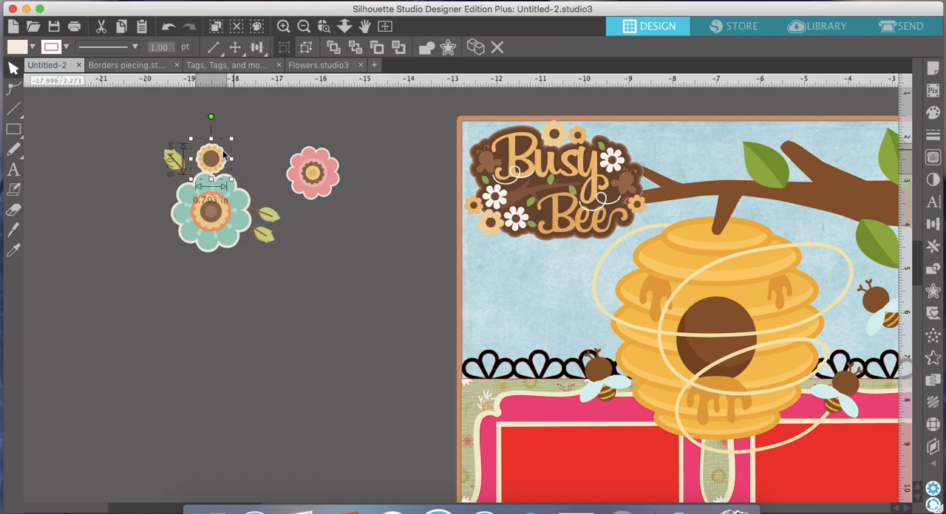
pyautogui.moveTo(211, 157); pyautogui.dragTo(279, 144)
pyautogui.click(200, 210)
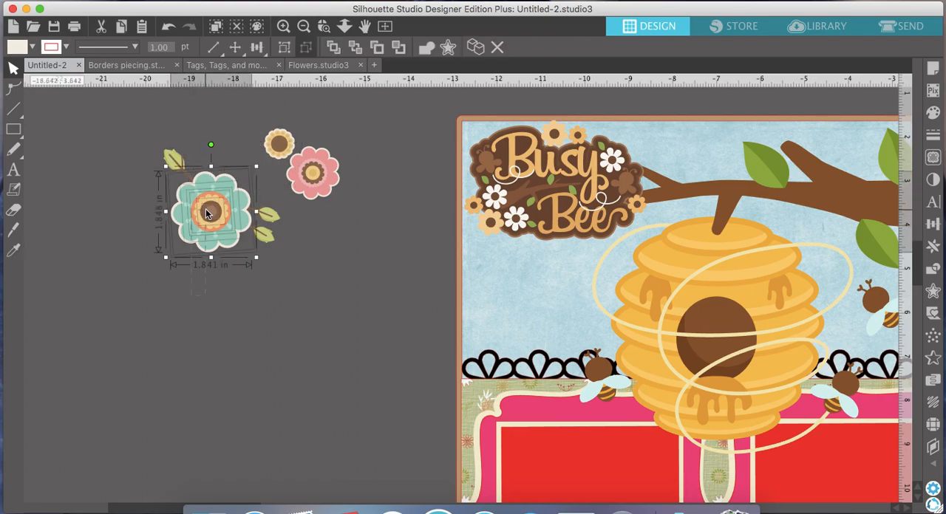
pyautogui.moveTo(207, 215); pyautogui.dragTo(176, 272)
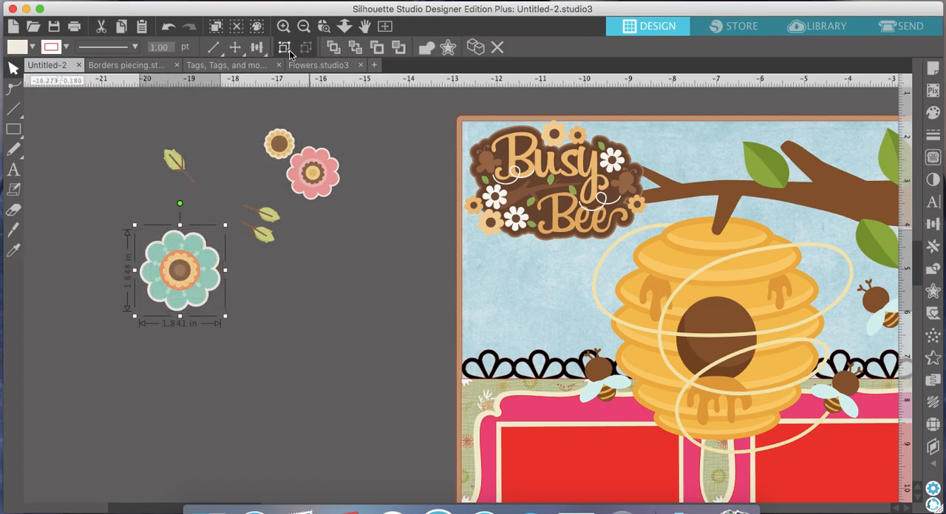
pyautogui.click(302, 26)
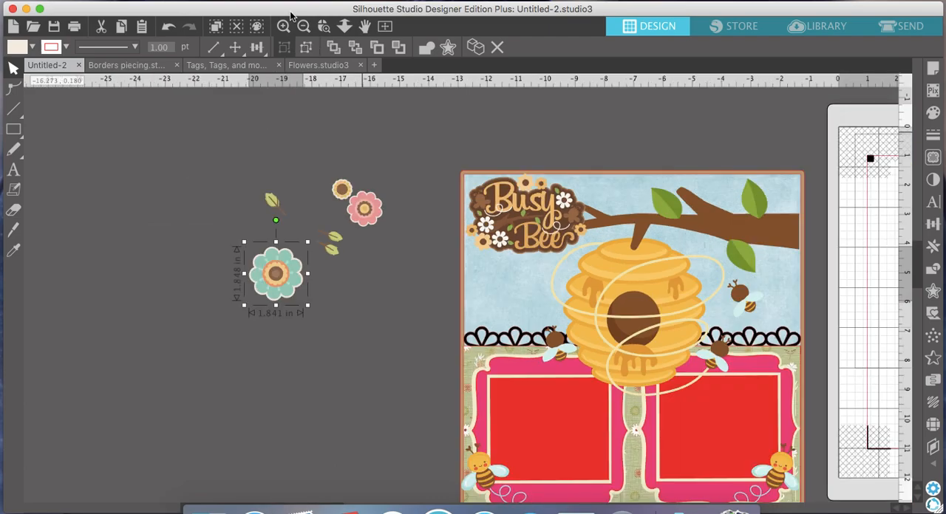
# - Place the teal flower on the left photo frame's upper left corner, overlapping the petal border
pyautogui.click(284, 28)
pyautogui.scroll(-4, 369, 181)
pyautogui.hscroll(3, 369, 182)
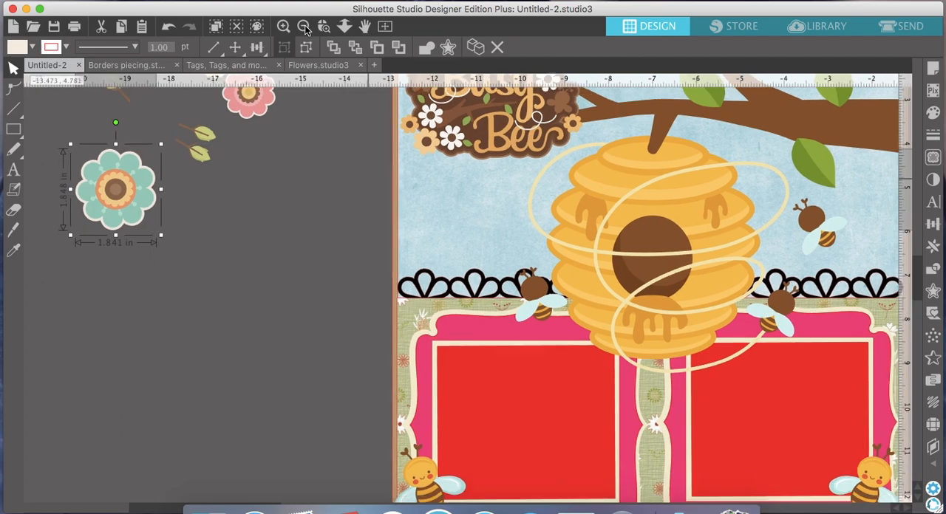
pyautogui.scroll(1, 125, 164)
pyautogui.moveTo(100, 186); pyautogui.dragTo(429, 306)
pyautogui.scroll(3, 256, 196)
pyautogui.hscroll(4, 256, 196)
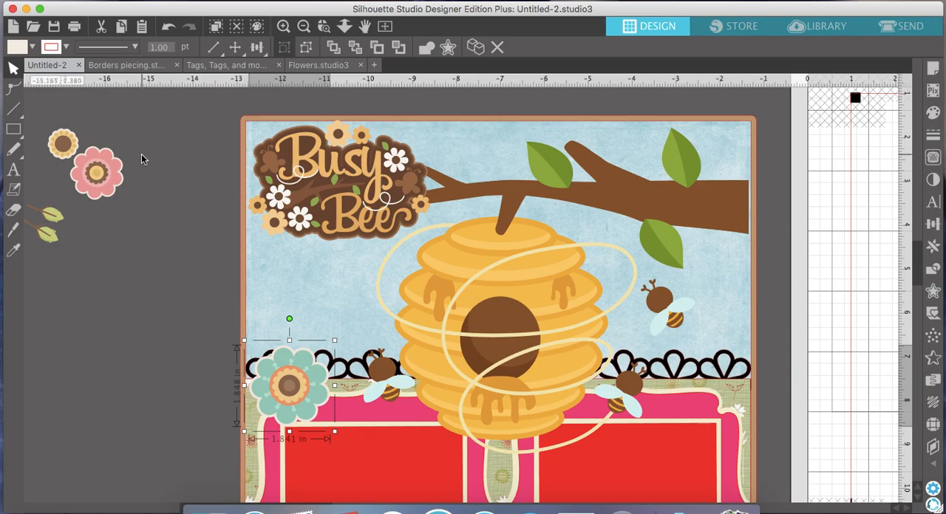
# - Place the small yellow and pink flowers together on the right photo frame's upper right corner and nudge the teal flower slightly down
pyautogui.moveTo(67, 154); pyautogui.dragTo(76, 191)
pyautogui.click(148, 182)
pyautogui.moveTo(67, 178); pyautogui.dragTo(693, 393)
pyautogui.click(304, 26)
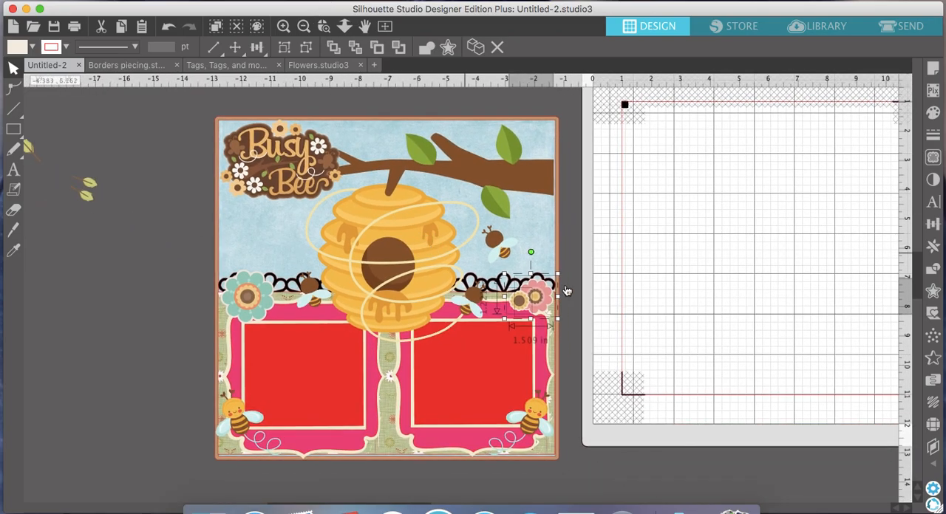
pyautogui.moveTo(545, 295); pyautogui.dragTo(543, 304)
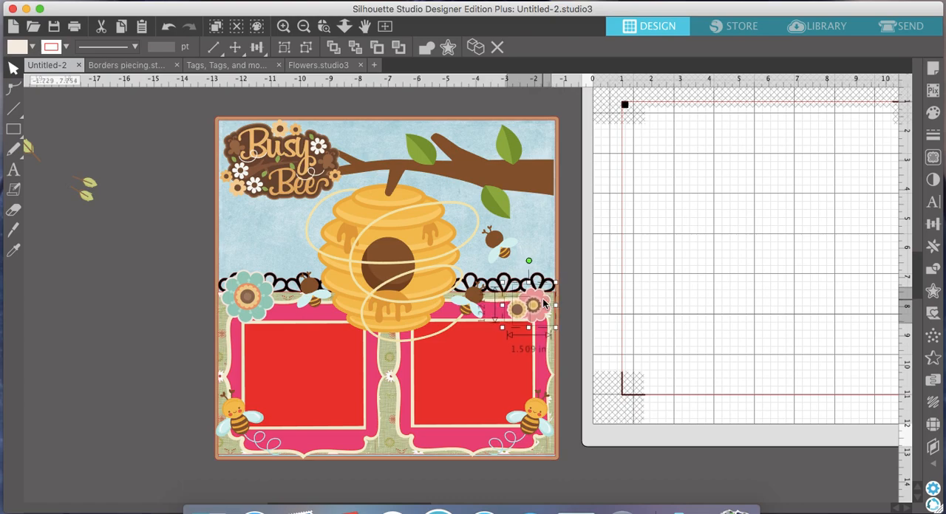
pyautogui.moveTo(250, 298); pyautogui.dragTo(250, 302)
pyautogui.press('Escape')
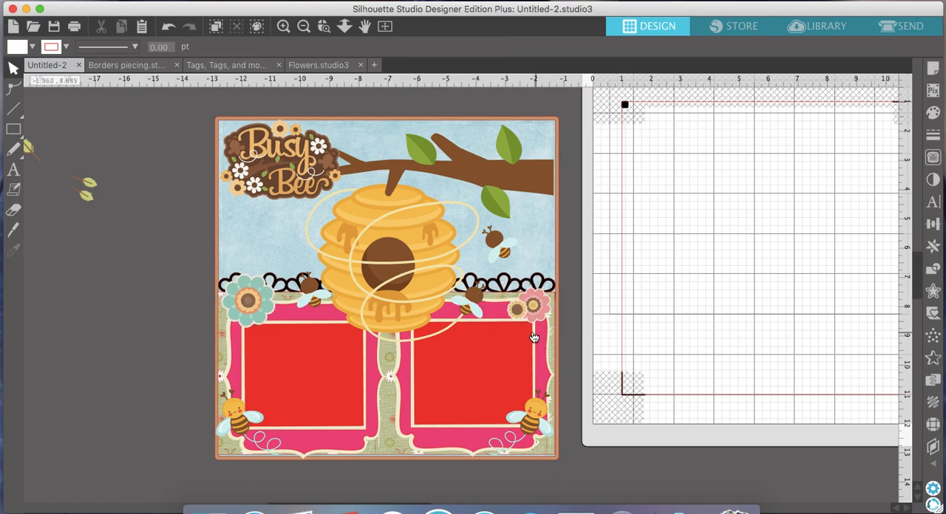
pyautogui.click(524, 314)
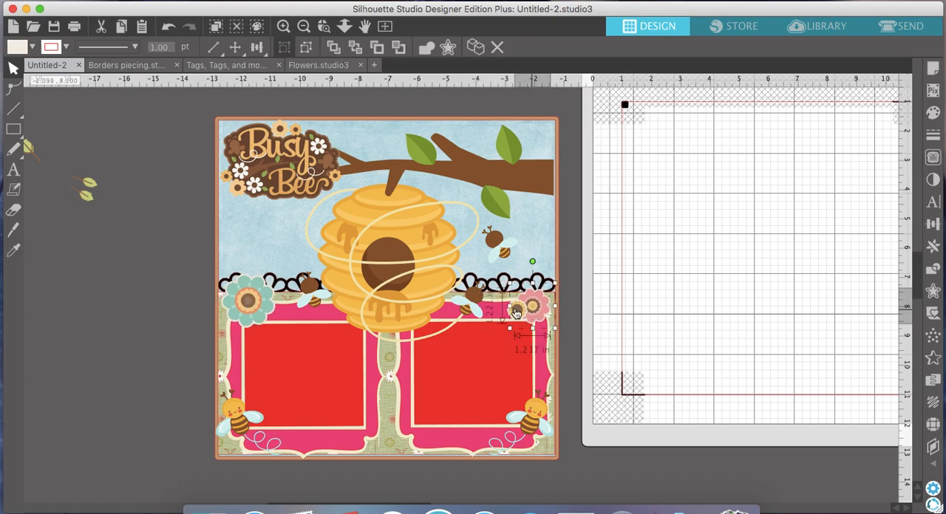
# - Delete the leftover leaf pieces beside the scrapbook page
pyautogui.click(304, 26)
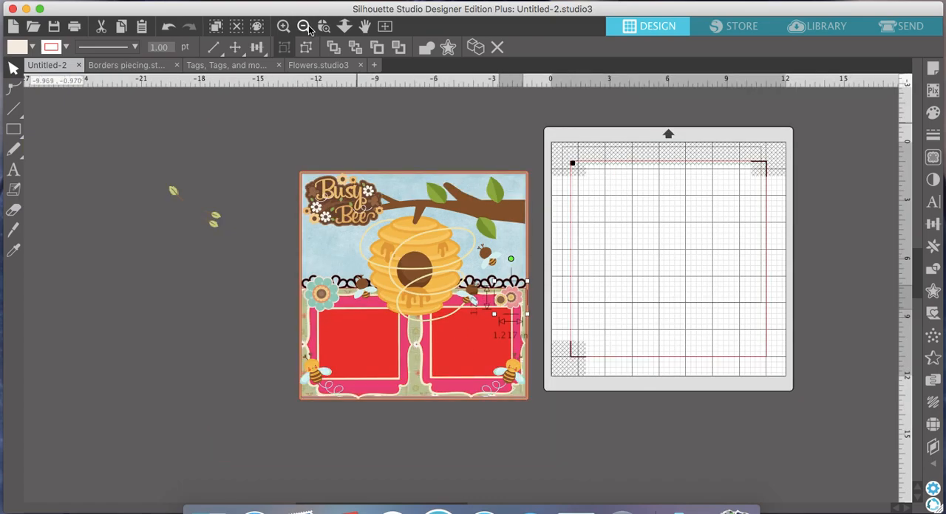
pyautogui.moveTo(231, 235); pyautogui.dragTo(122, 165)
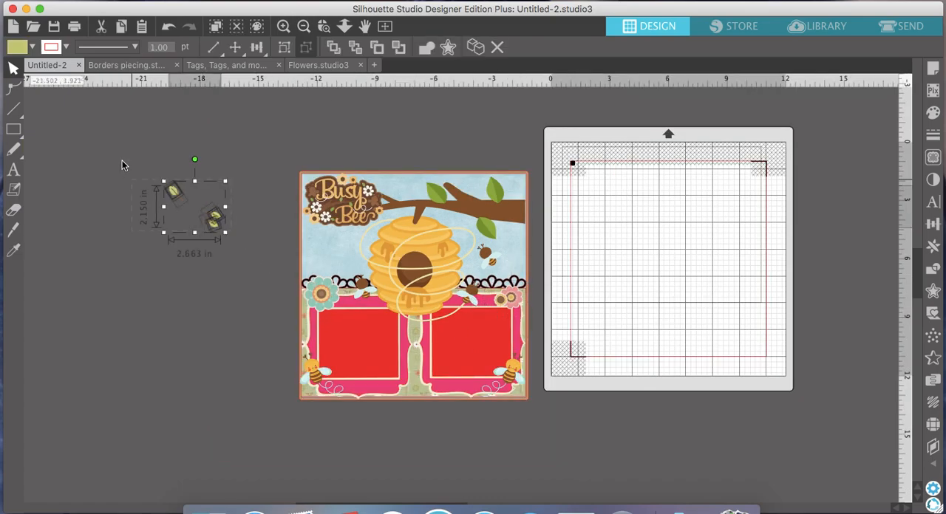
pyautogui.press('Delete')
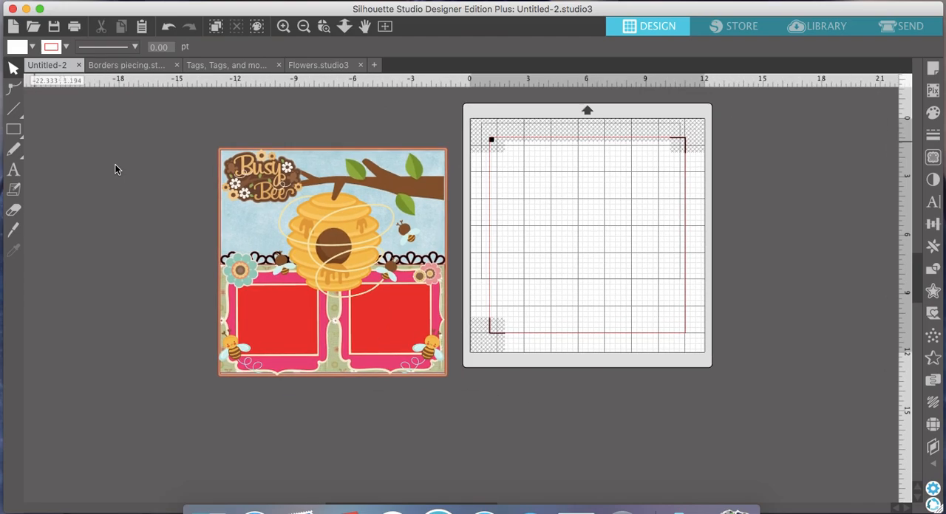
pyautogui.click(283, 28)
pyautogui.hscroll(-3, 323, 204)
pyautogui.scroll(2, 323, 204)
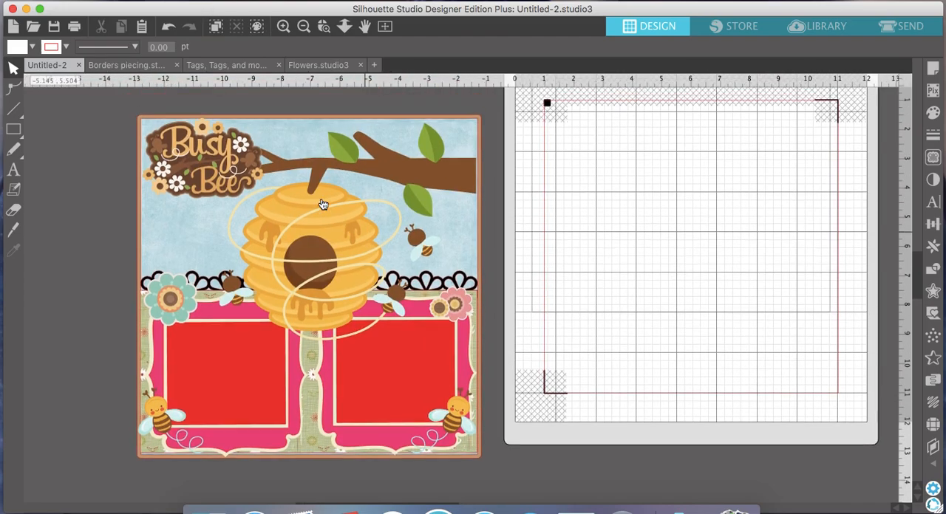
# - Nudge the Busy Bee title slightly to the right on the scrapbook page
pyautogui.scroll(-1, 322, 205)
pyautogui.click(303, 27)
pyautogui.click(303, 27)
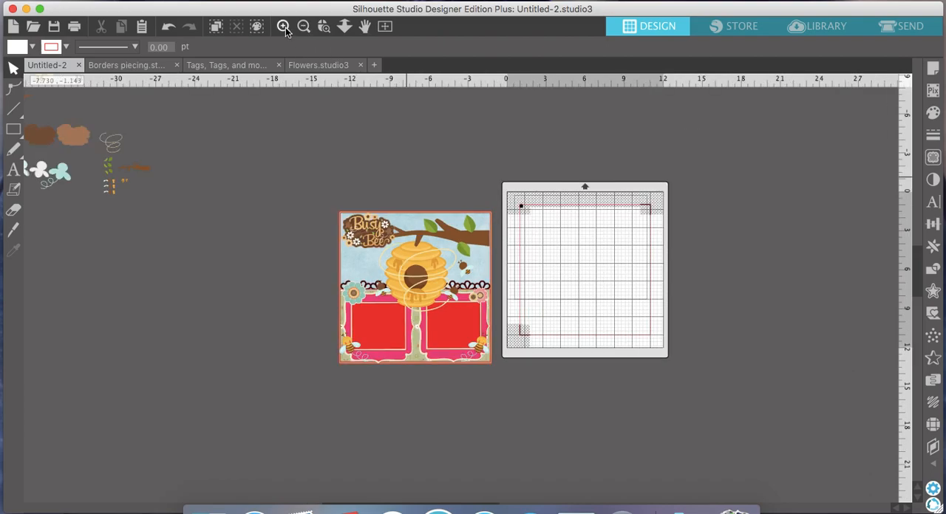
pyautogui.click(283, 27)
pyautogui.hscroll(2, 479, 285)
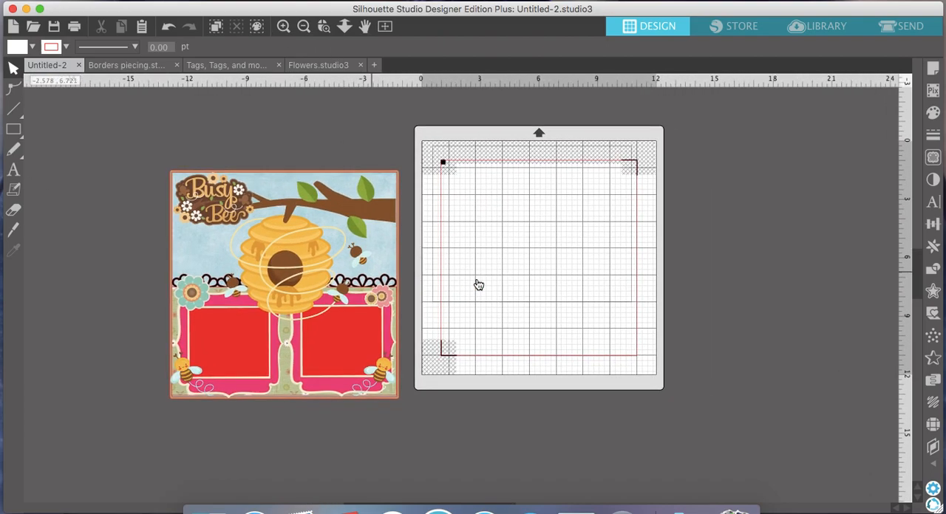
pyautogui.click(219, 212)
pyautogui.moveTo(218, 212); pyautogui.dragTo(221, 214)
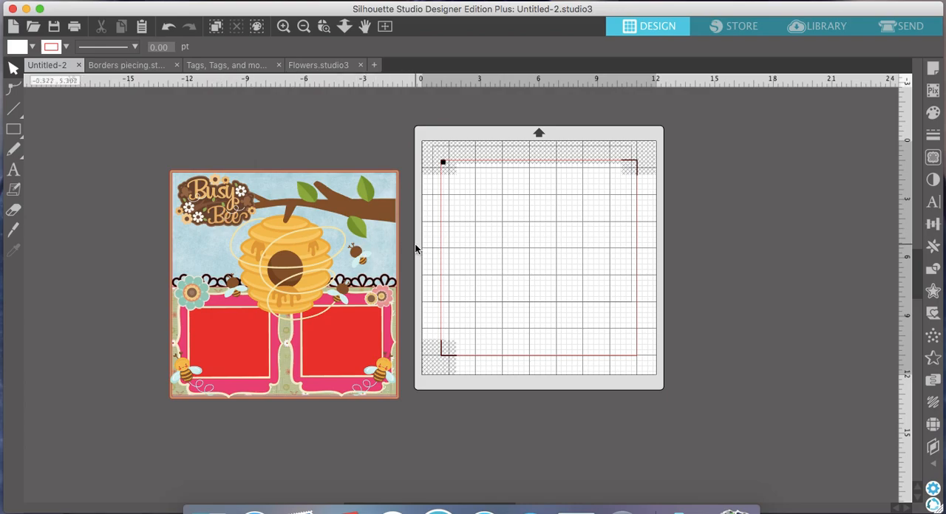
# - Duplicate the Busy Bee title and place the copy above the scrapbook page
pyautogui.click(229, 199)
pyautogui.click(476, 48)
pyautogui.moveTo(241, 200); pyautogui.dragTo(512, 206)
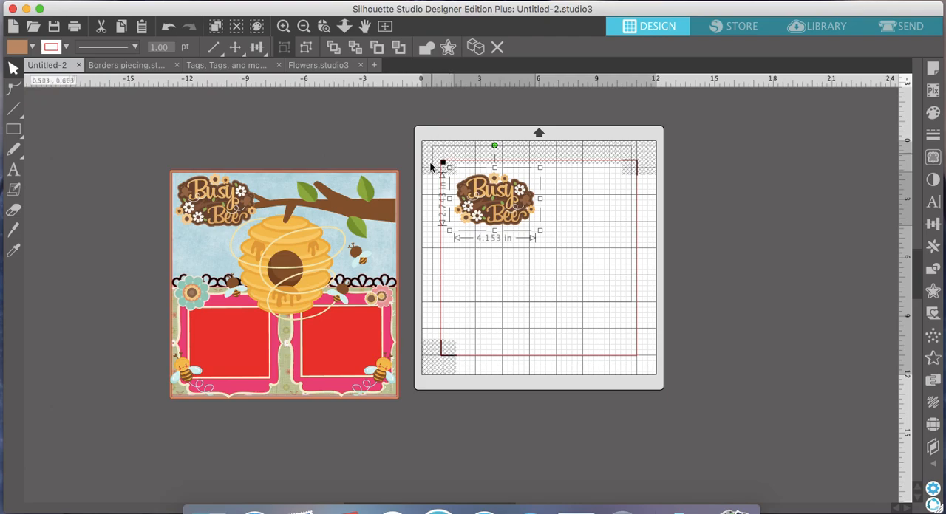
pyautogui.moveTo(495, 211); pyautogui.dragTo(258, 145)
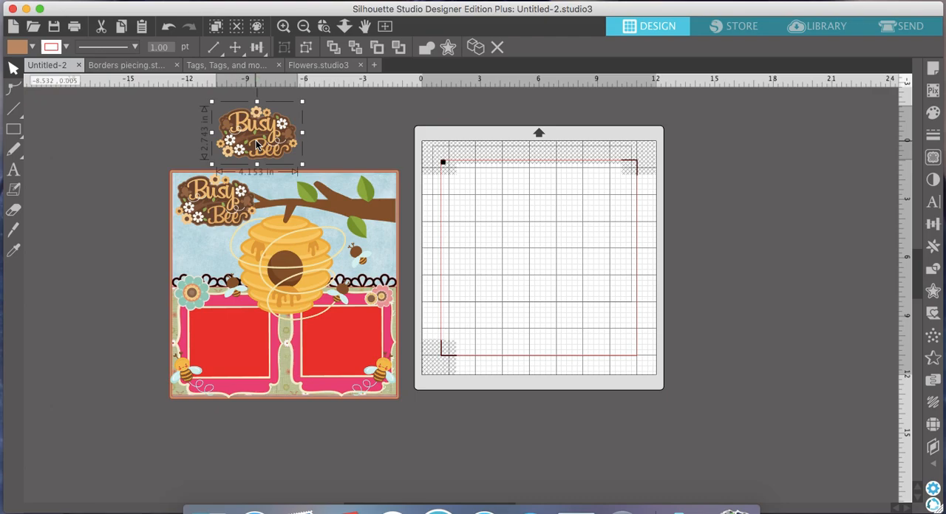
# - Duplicate the beehive with its branch and bees and place the copy to the right of the cutting mat
pyautogui.scroll(2, 384, 260)
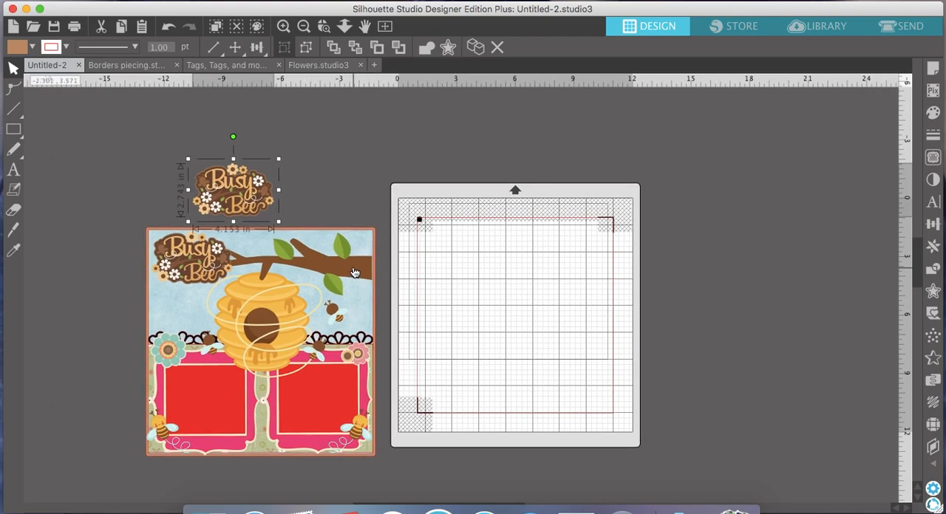
pyautogui.click(355, 271)
pyautogui.click(478, 47)
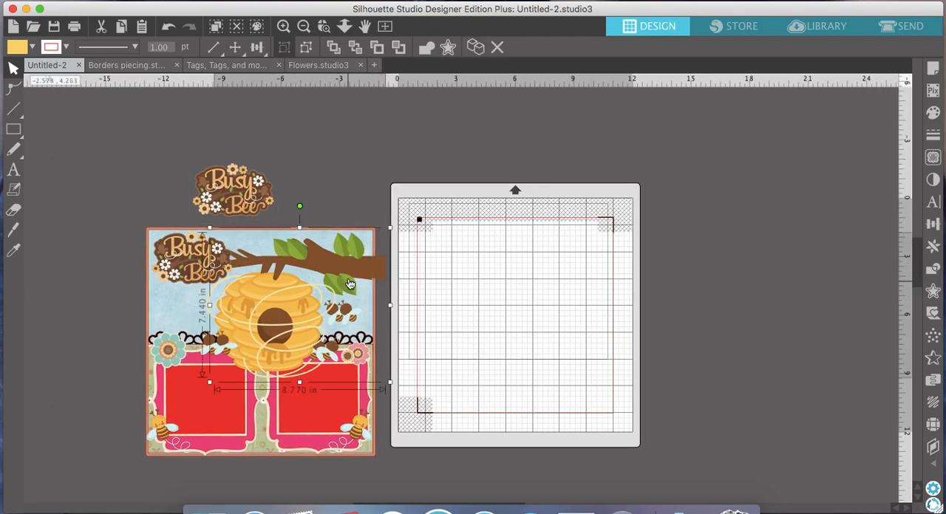
pyautogui.moveTo(347, 251); pyautogui.dragTo(783, 155)
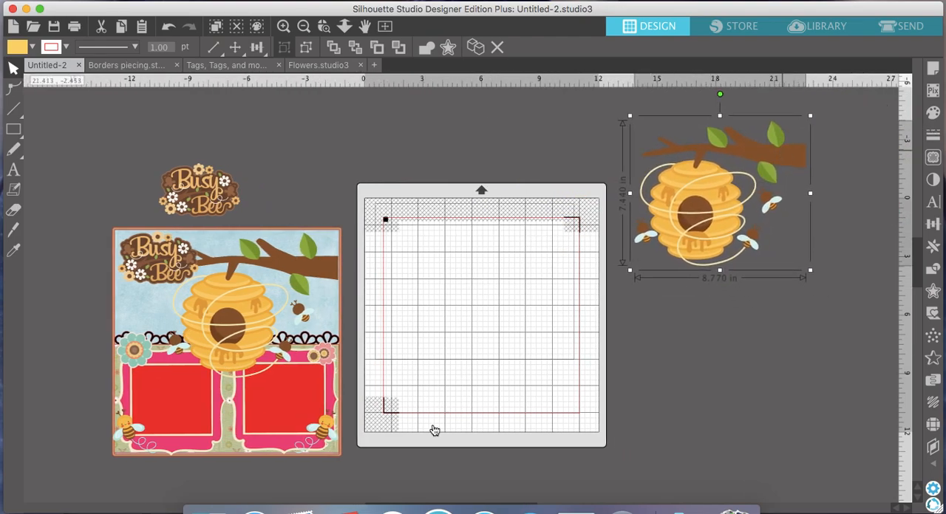
# - Duplicate the bee on the right photo frame and place the copy below the beehive copy beside the mat
pyautogui.click(327, 433)
pyautogui.click(477, 46)
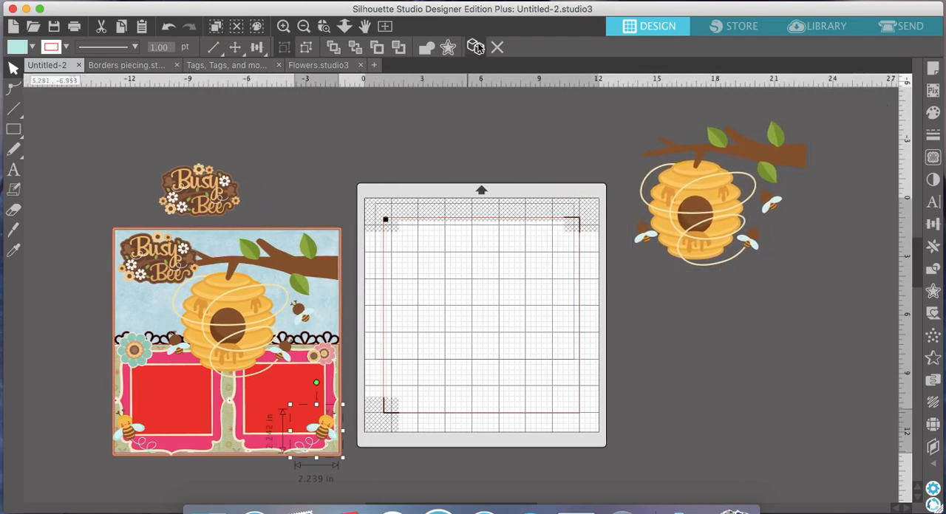
pyautogui.moveTo(341, 437); pyautogui.dragTo(800, 327)
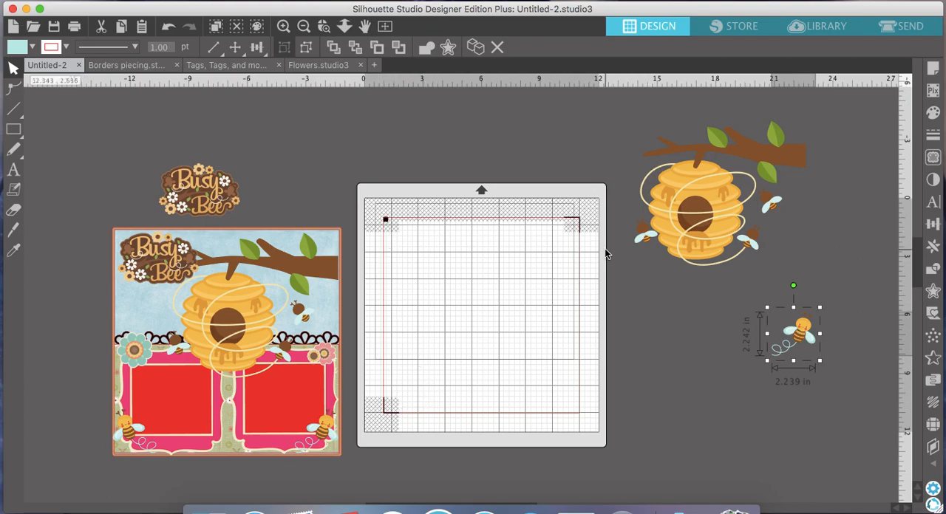
# - Turn off the registration marks in the page setup
pyautogui.click(933, 68)
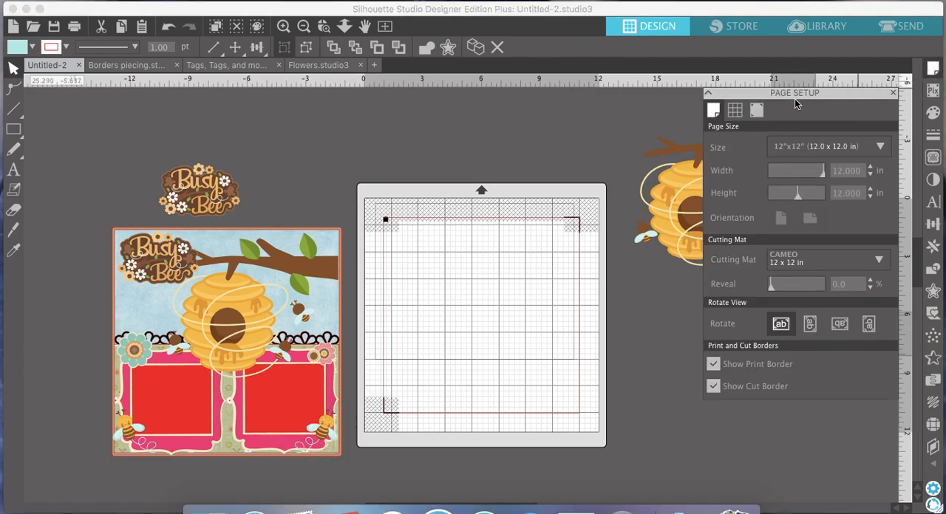
pyautogui.click(756, 111)
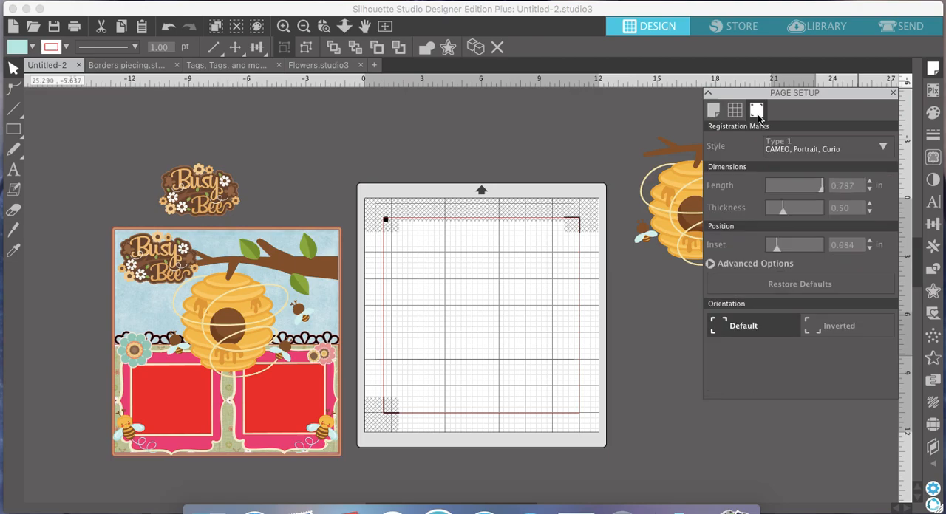
pyautogui.click(789, 148)
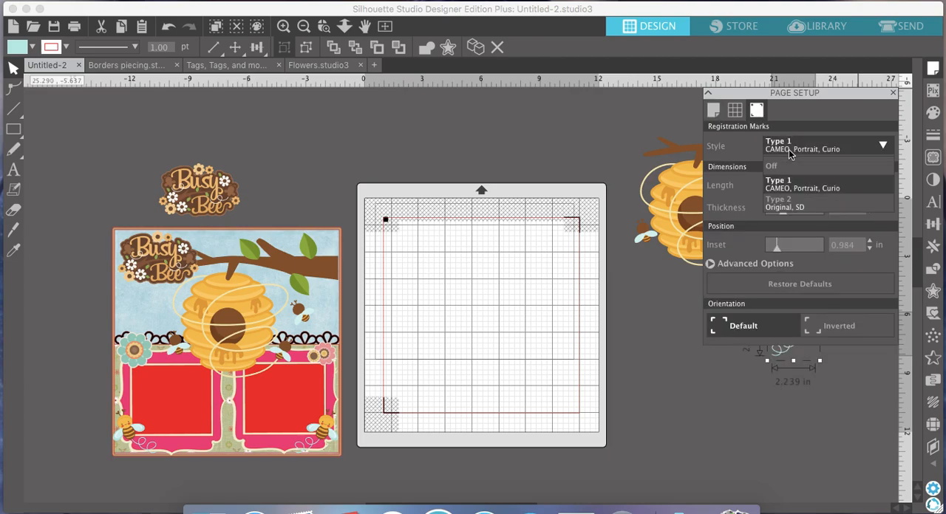
pyautogui.click(781, 169)
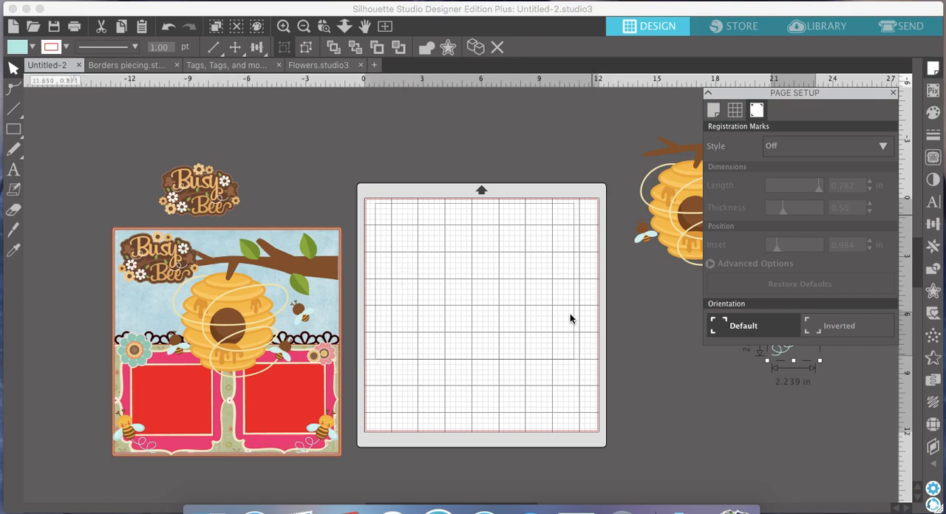
pyautogui.hscroll(3, 599, 318)
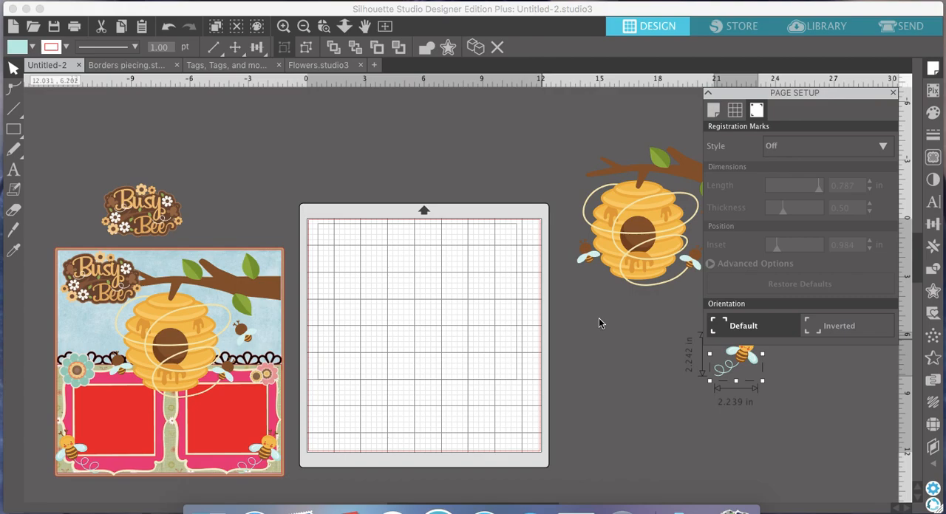
pyautogui.hscroll(3, 599, 319)
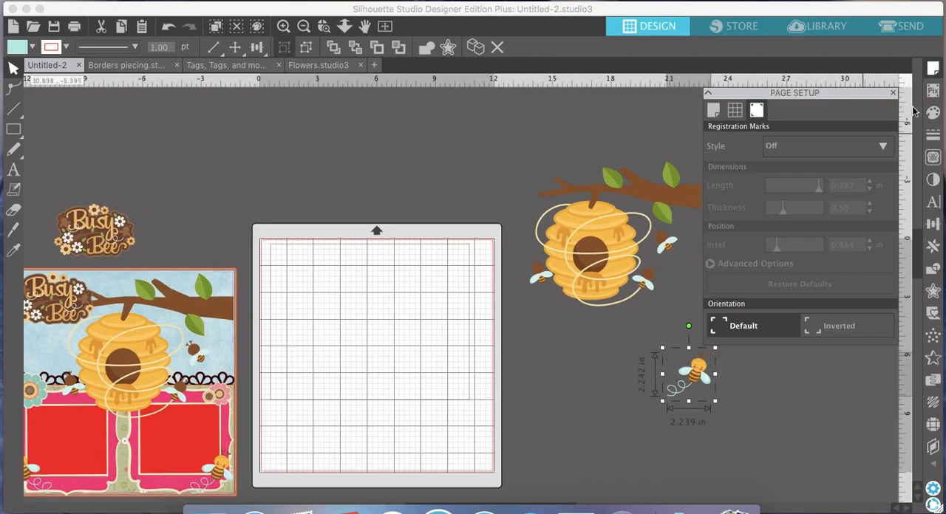
pyautogui.click(893, 94)
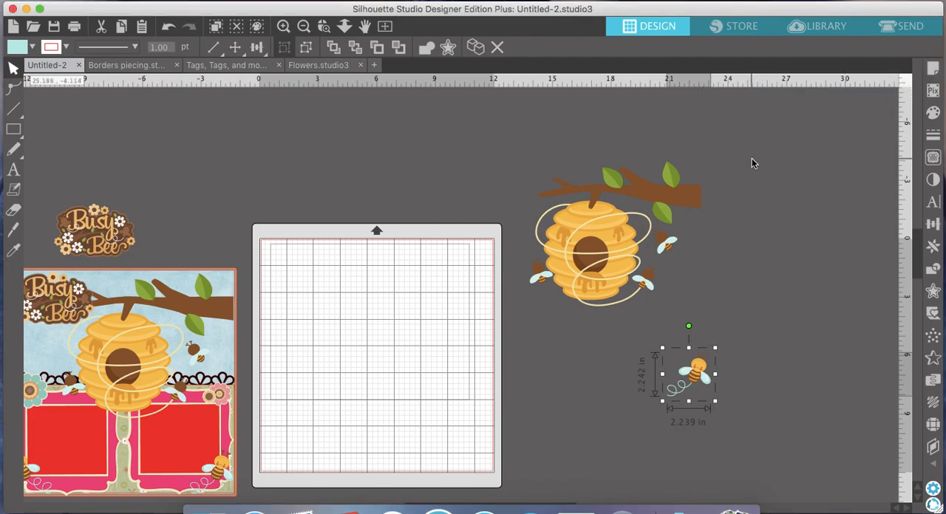
# - Ungroup the beehive copy and place its branch, dark brown opening and one brown bee piece near the top of the cutting mat
pyautogui.scroll(-2, 751, 158)
pyautogui.hscroll(-2, 752, 158)
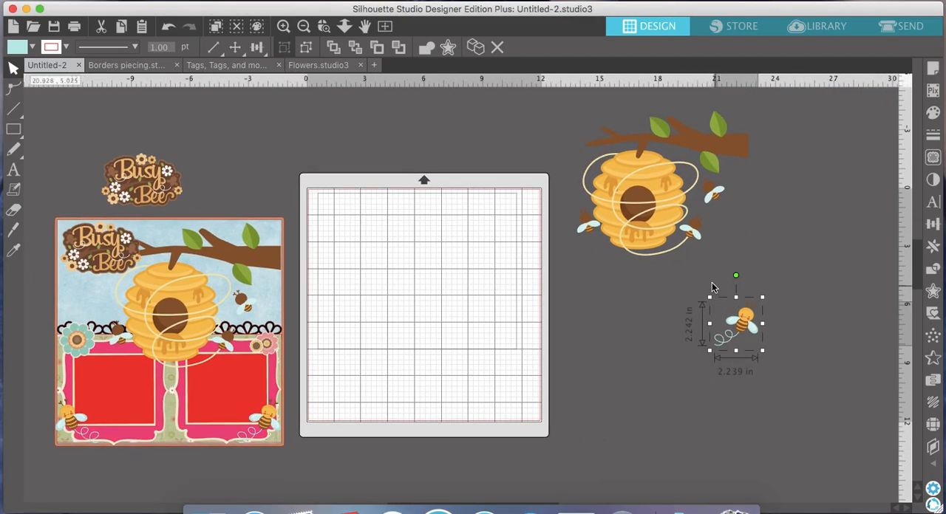
pyautogui.moveTo(673, 228); pyautogui.dragTo(652, 223)
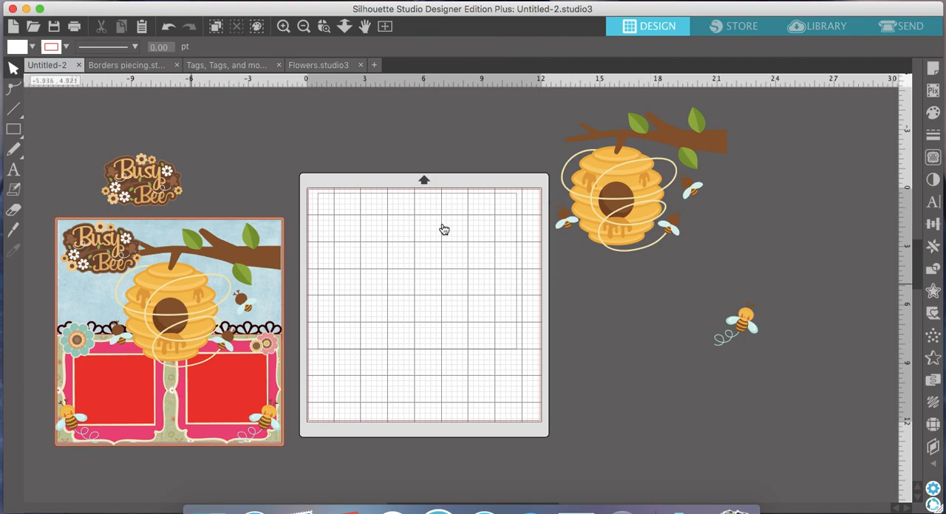
pyautogui.moveTo(627, 181); pyautogui.dragTo(624, 170)
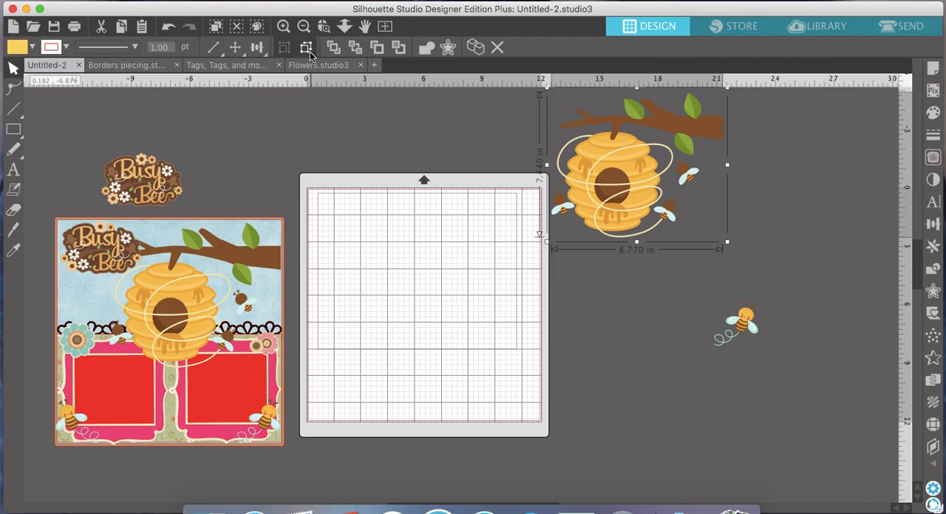
pyautogui.click(797, 225)
pyautogui.moveTo(709, 130); pyautogui.dragTo(520, 226)
pyautogui.moveTo(563, 204); pyautogui.dragTo(375, 204)
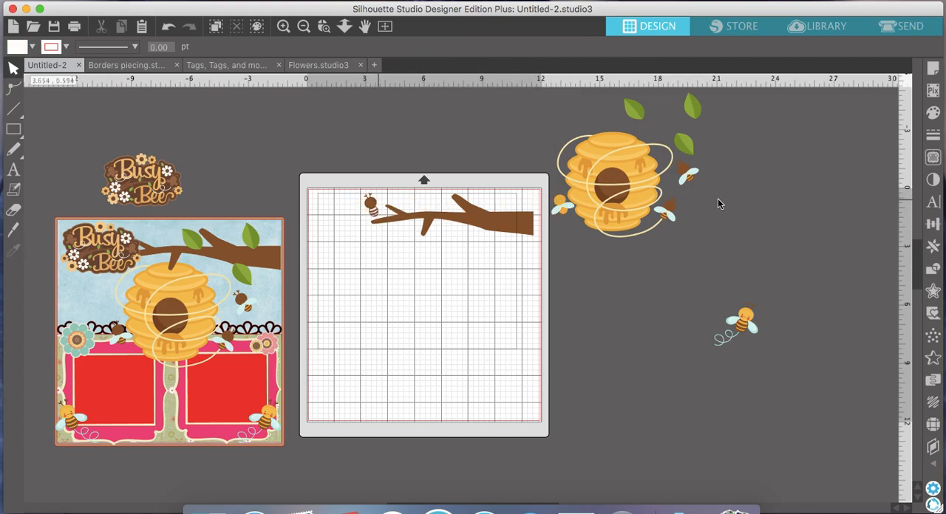
pyautogui.moveTo(600, 192); pyautogui.dragTo(330, 225)
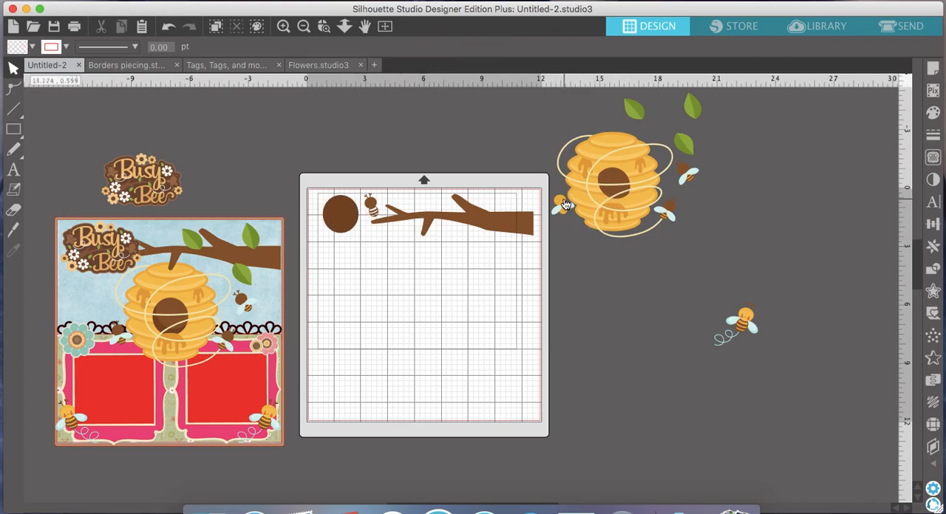
# - Separate one yellow bee body and the pale blue wings from the beehive copy and gather them below it
pyautogui.moveTo(563, 204); pyautogui.dragTo(598, 283)
pyautogui.moveTo(561, 209); pyautogui.dragTo(633, 271)
pyautogui.moveTo(673, 221); pyautogui.dragTo(637, 290)
pyautogui.moveTo(693, 175); pyautogui.dragTo(654, 276)
# - Pull the solid hive base, the cream flight trail and the striped yellow hive layer apart into the empty area beside the mat
pyautogui.moveTo(645, 202); pyautogui.dragTo(846, 224)
pyautogui.moveTo(643, 185); pyautogui.dragTo(644, 387)
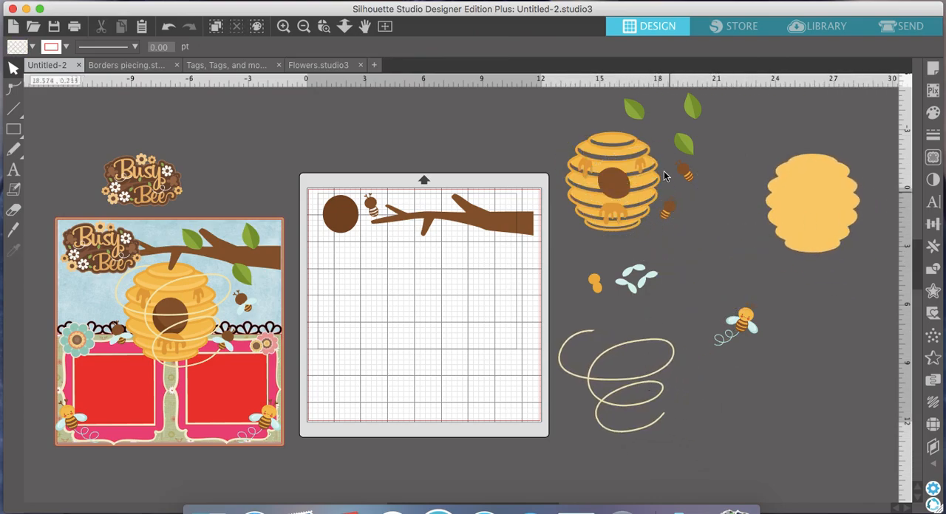
pyautogui.moveTo(640, 186); pyautogui.dragTo(851, 412)
pyautogui.click(523, 283)
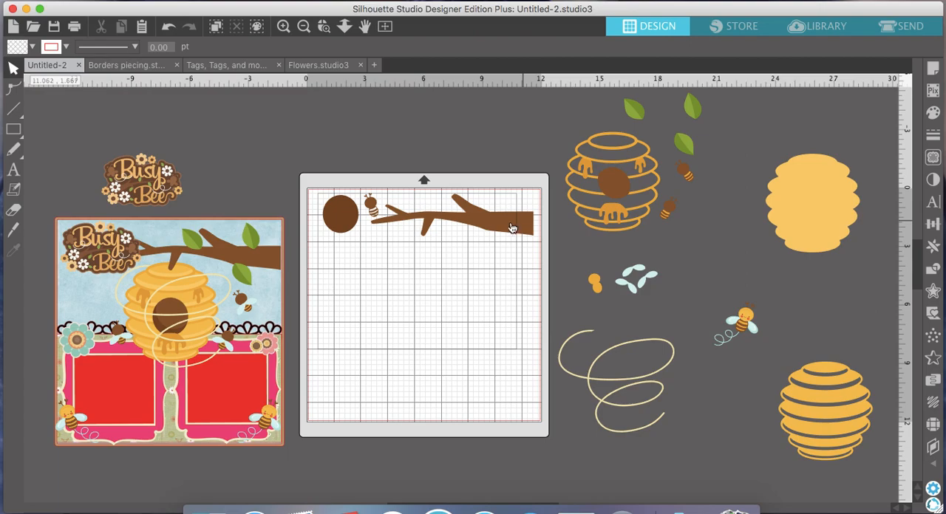
# - Gather the lighter brown hive opening and the three brown bee pieces in the empty area to the right of the mat
pyautogui.moveTo(608, 199); pyautogui.dragTo(377, 247)
pyautogui.moveTo(669, 209); pyautogui.dragTo(570, 252)
pyautogui.click(558, 263)
pyautogui.moveTo(391, 233); pyautogui.dragTo(438, 286)
pyautogui.click(439, 285)
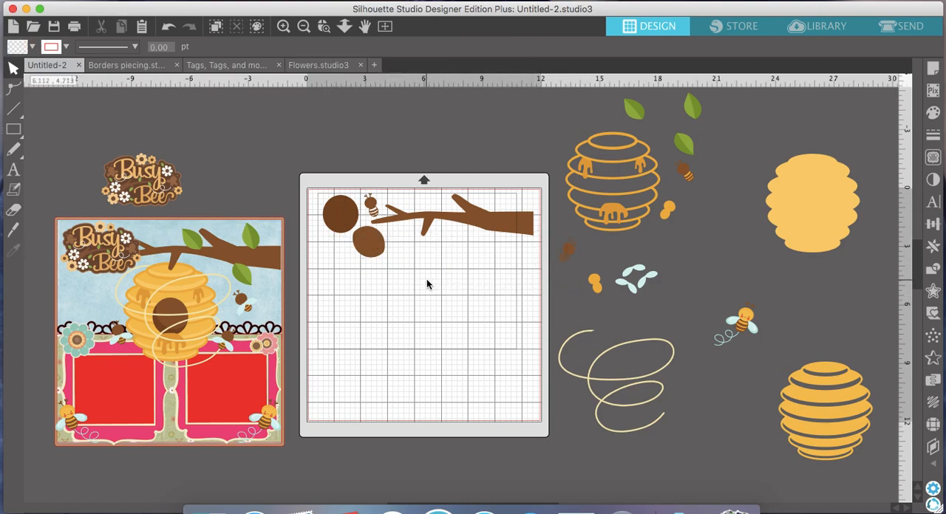
pyautogui.moveTo(375, 241); pyautogui.dragTo(719, 254)
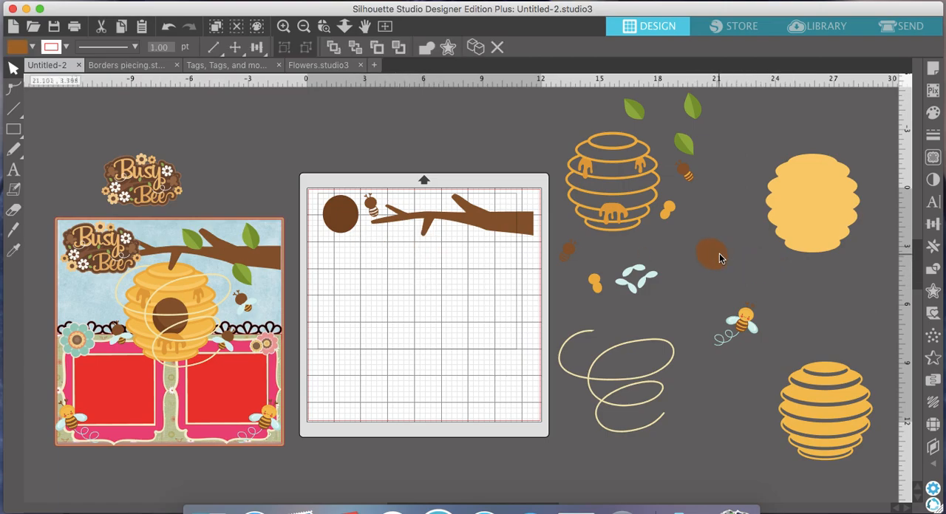
pyautogui.moveTo(687, 170); pyautogui.dragTo(739, 254)
pyautogui.moveTo(371, 207); pyautogui.dragTo(682, 265)
pyautogui.click(747, 378)
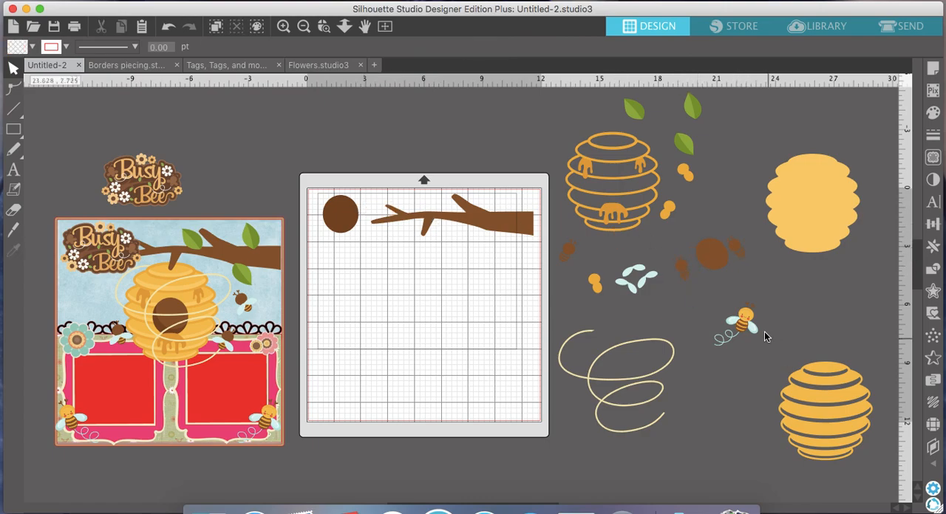
# - Take apart the single bee copy, separating its face, yellow body and two brown pieces
pyautogui.moveTo(752, 323); pyautogui.dragTo(715, 306)
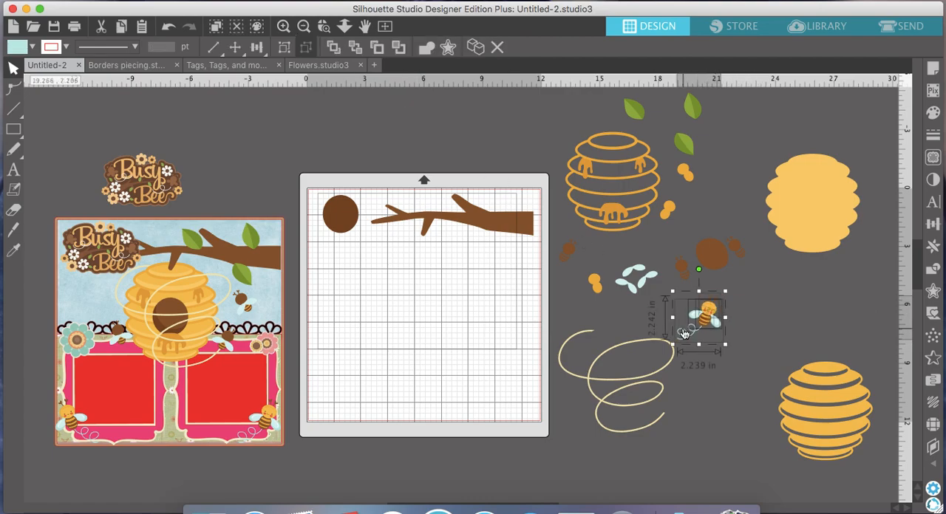
pyautogui.click(765, 365)
pyautogui.moveTo(716, 305); pyautogui.dragTo(773, 313)
pyautogui.click(742, 297)
pyautogui.click(755, 311)
pyautogui.moveTo(710, 307); pyautogui.dragTo(739, 277)
pyautogui.click(727, 293)
pyautogui.moveTo(706, 324); pyautogui.dragTo(755, 281)
pyautogui.click(746, 296)
# - Separate the bee's pale blue, white and teal layers, grouping the pale blue layer with the loose wings
pyautogui.moveTo(694, 325); pyautogui.dragTo(704, 363)
pyautogui.click(711, 334)
pyautogui.click(707, 322)
pyautogui.moveTo(707, 322); pyautogui.dragTo(719, 209)
pyautogui.click(732, 221)
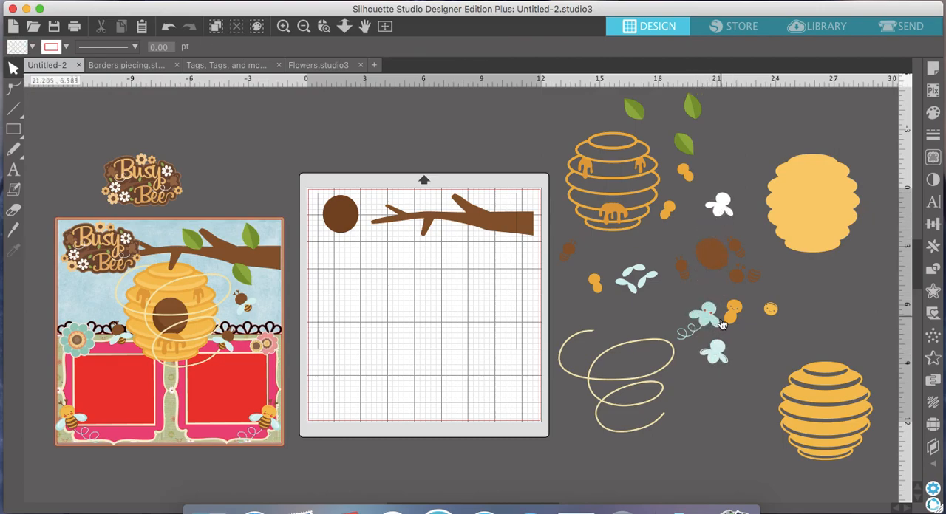
pyautogui.moveTo(713, 320); pyautogui.dragTo(614, 308)
pyautogui.click(729, 363)
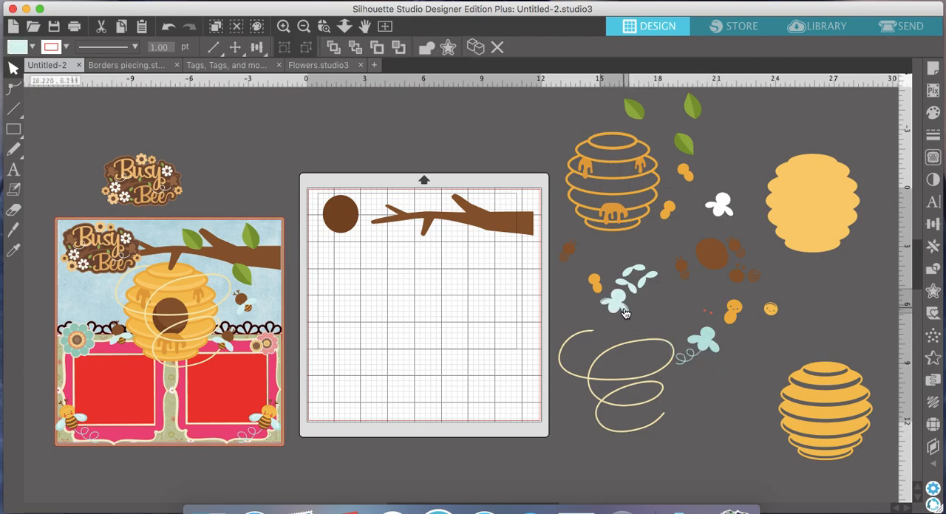
pyautogui.moveTo(717, 341); pyautogui.dragTo(732, 347)
pyautogui.click(730, 347)
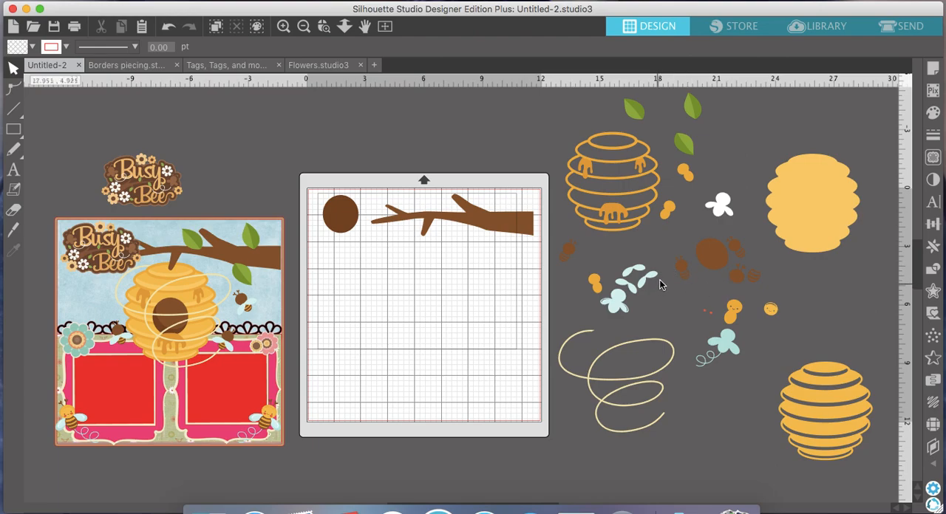
# - Line up the lighter brown hive opening and all loose brown bee pieces along the bottom of the cutting mat
pyautogui.moveTo(568, 251); pyautogui.dragTo(322, 405)
pyautogui.click(599, 323)
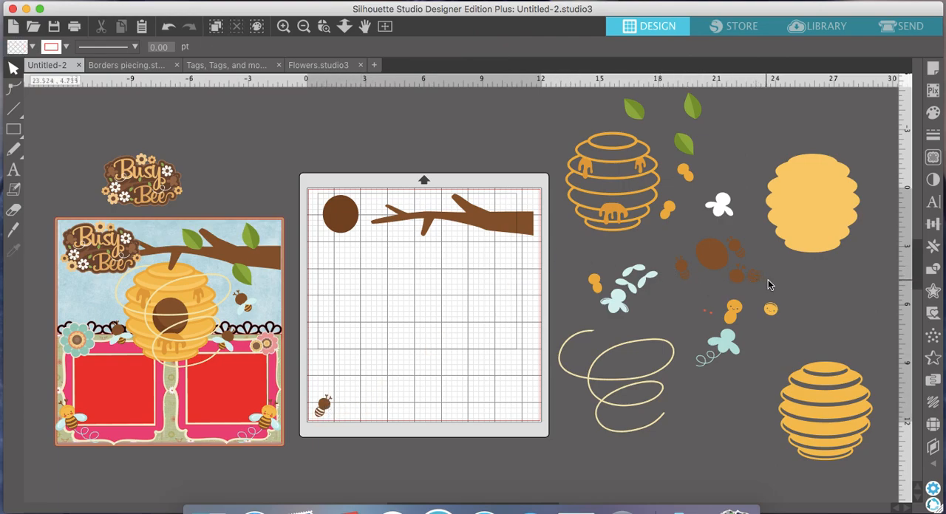
pyautogui.click(711, 253)
pyautogui.moveTo(729, 263); pyautogui.dragTo(394, 414)
pyautogui.click(464, 401)
pyautogui.click(396, 419)
pyautogui.click(446, 416)
pyautogui.moveTo(412, 412); pyautogui.dragTo(409, 408)
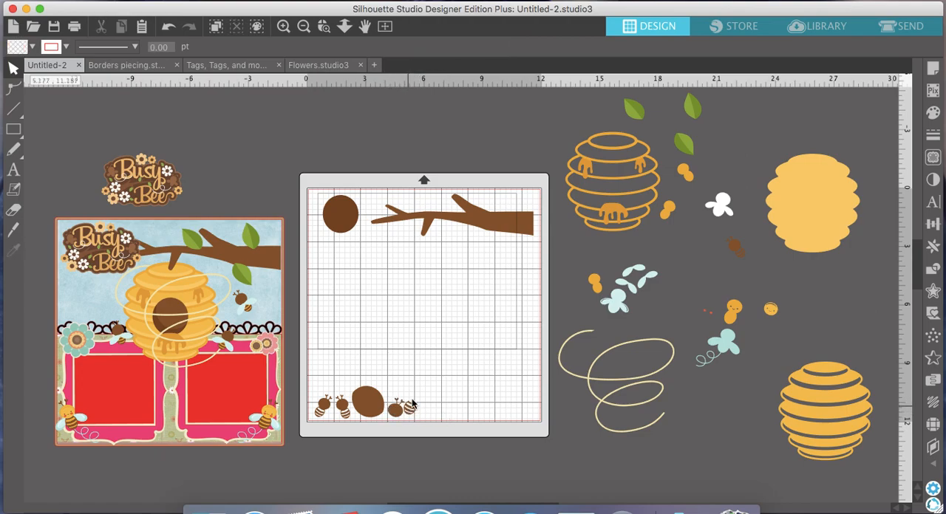
pyautogui.moveTo(741, 247); pyautogui.dragTo(429, 406)
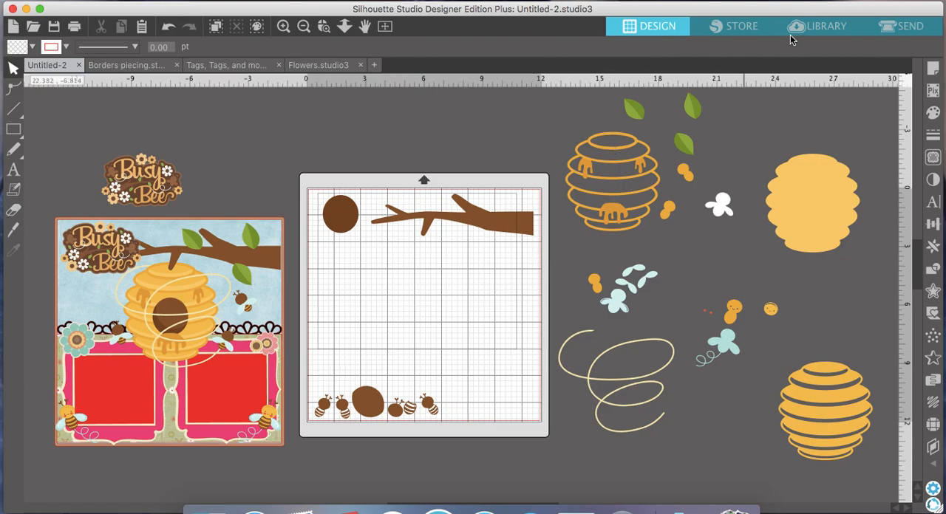
# - Select all brown shapes for sending and set them to Cut with Tool 2
pyautogui.click(892, 29)
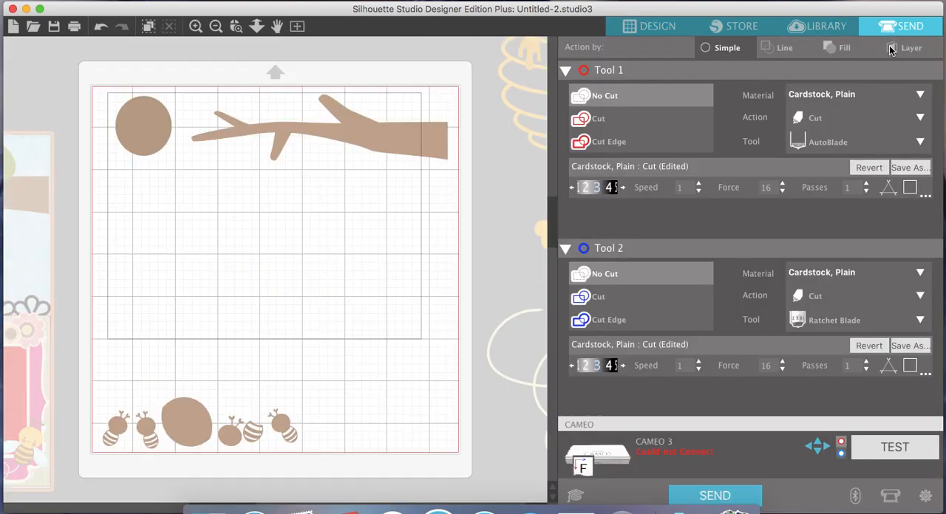
pyautogui.moveTo(454, 448); pyautogui.dragTo(98, 82)
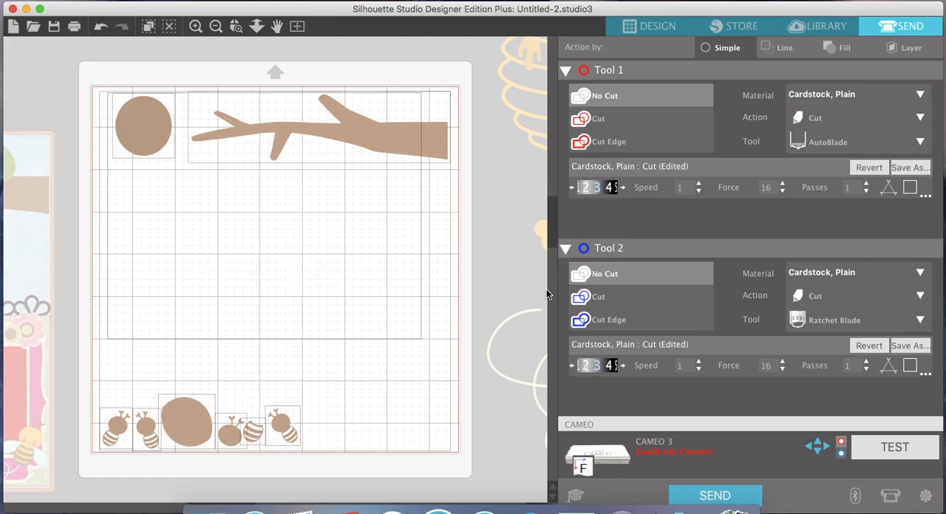
pyautogui.click(565, 71)
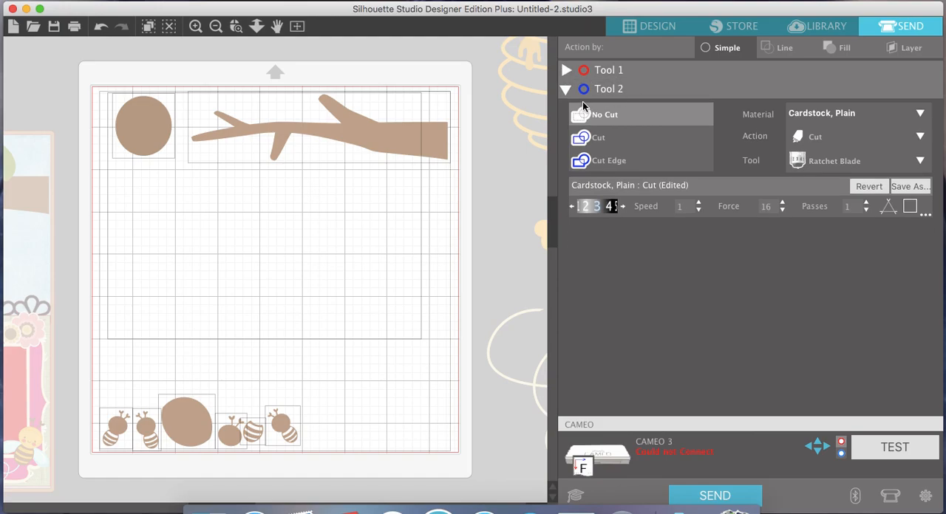
pyautogui.click(597, 139)
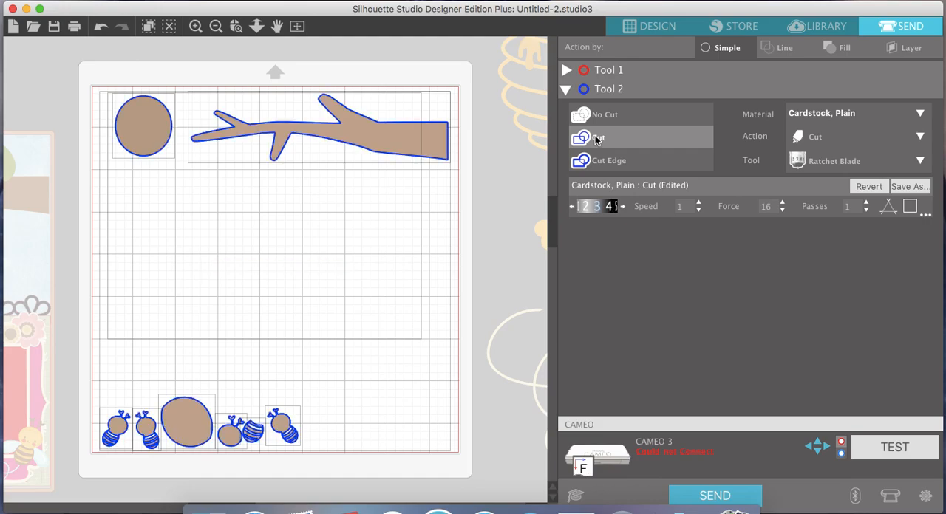
pyautogui.click(330, 449)
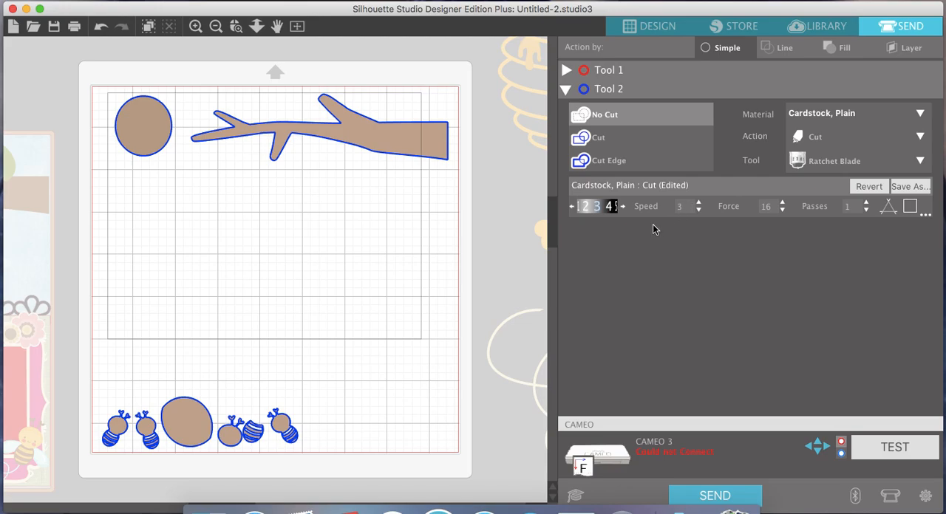
# - Set Tool 2's plain cardstock cut to speed 2, force 22 and 1 pass
pyautogui.click(782, 203)
pyautogui.click(783, 204)
pyautogui.click(783, 204)
pyautogui.click(867, 202)
pyautogui.click(784, 211)
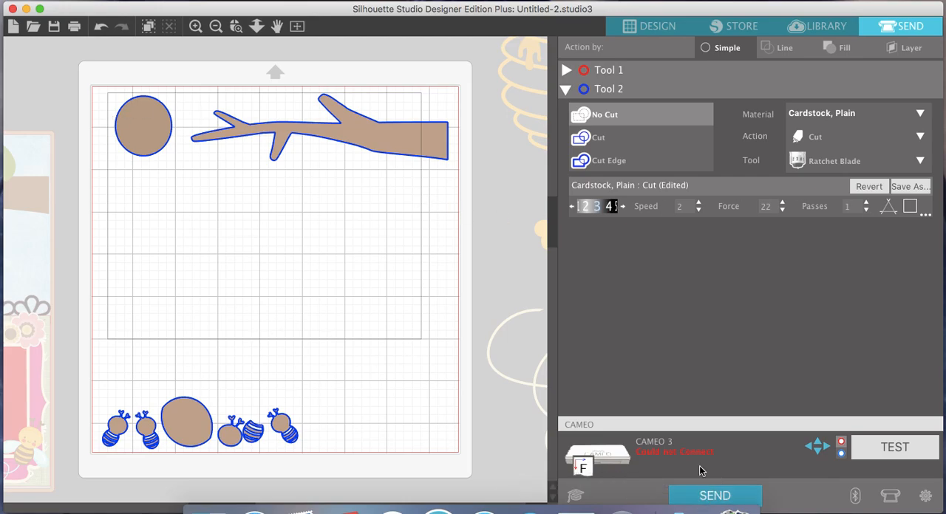
# - Return to the design view and delete all the brown shapes from the cutting mat
pyautogui.click(640, 36)
pyautogui.click(303, 26)
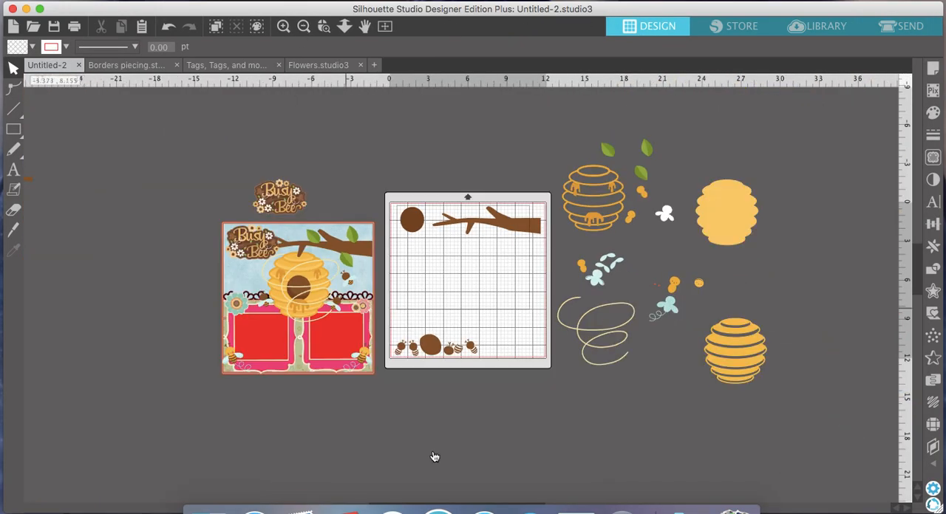
pyautogui.moveTo(544, 362); pyautogui.dragTo(389, 190)
pyautogui.press('Delete')
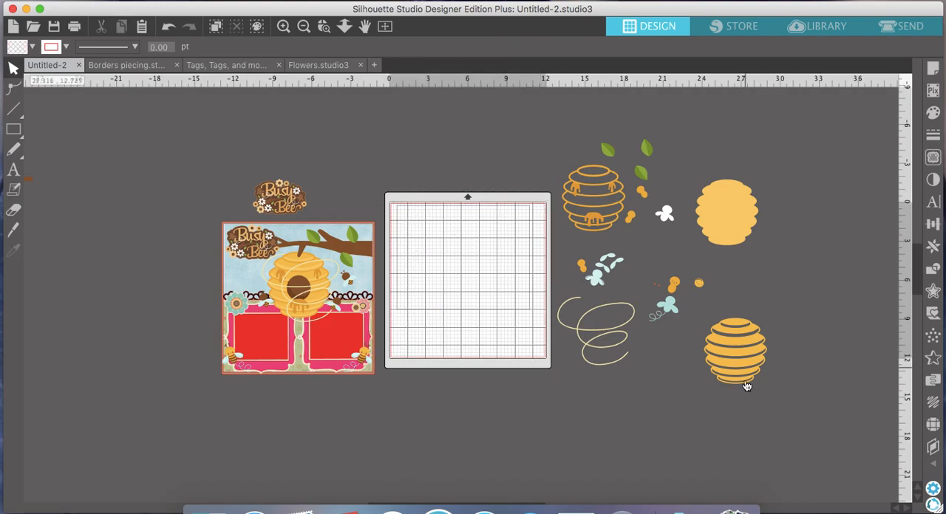
# - Place the striped yellow hive layer, the solid hive base and the orange hive outline in separate corners of the cutting mat
pyautogui.moveTo(756, 362); pyautogui.dragTo(446, 250)
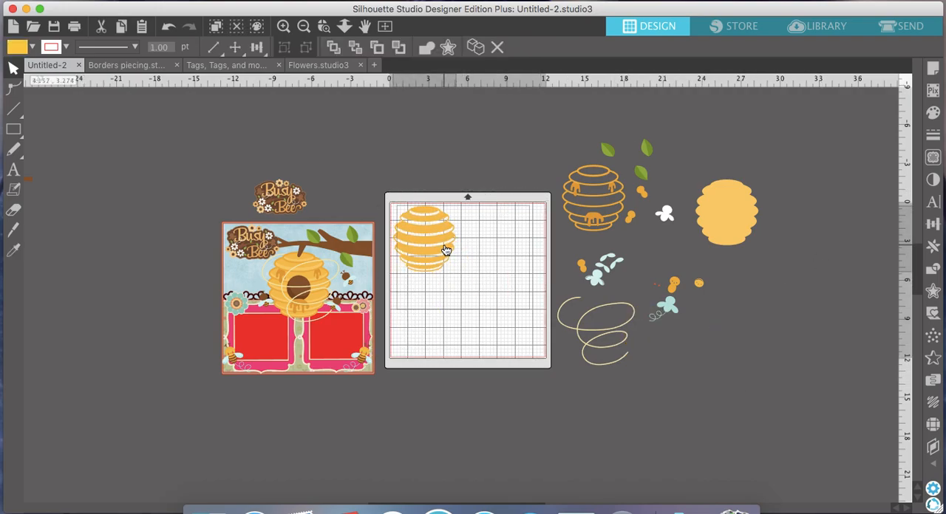
pyautogui.moveTo(718, 212); pyautogui.dragTo(418, 328)
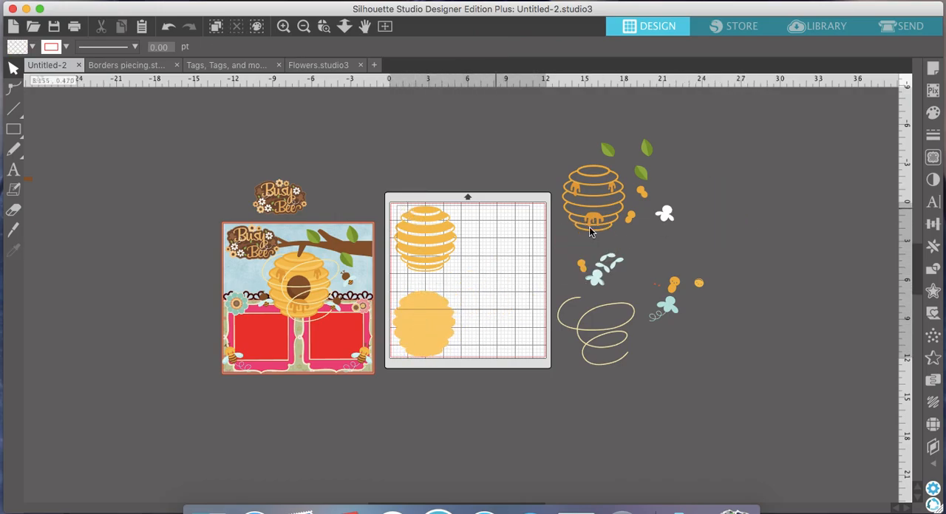
pyautogui.moveTo(599, 234); pyautogui.dragTo(512, 270)
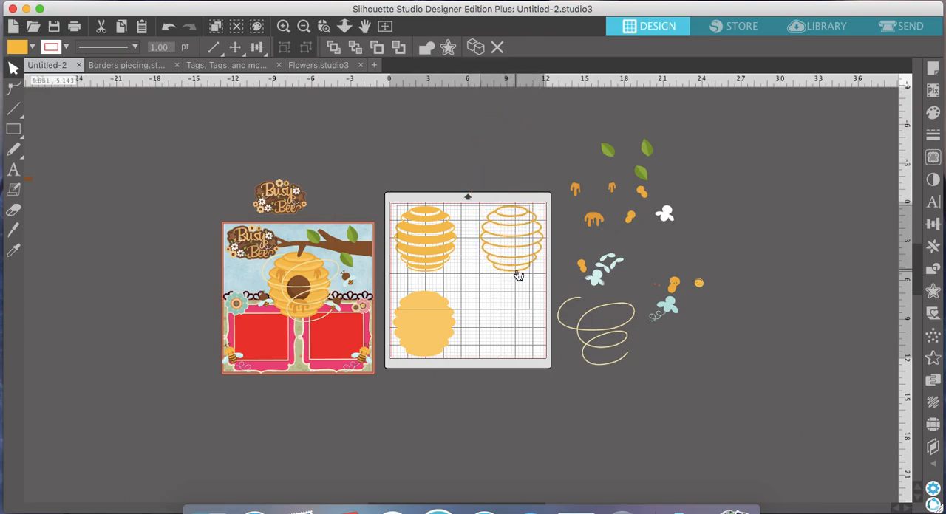
# - In the send view, set the three hive pieces on the mat to Cut with Tool 2
pyautogui.click(554, 252)
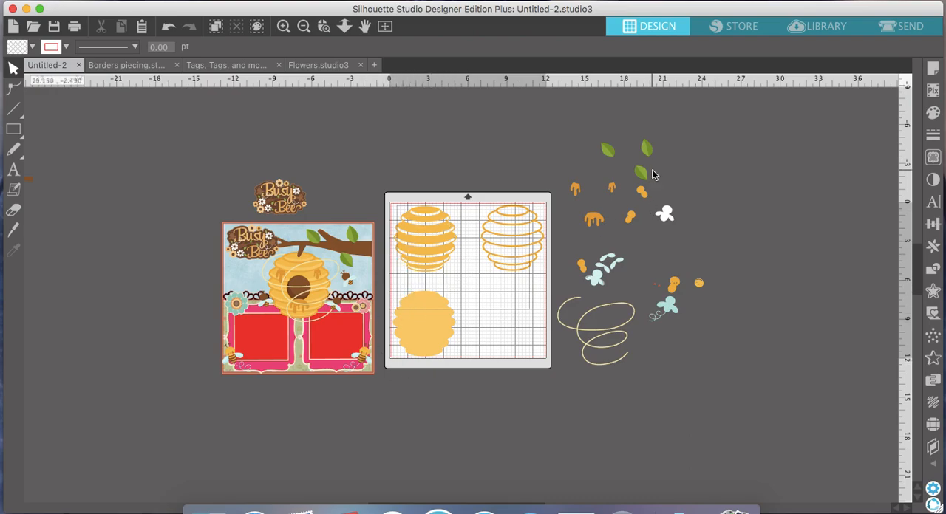
pyautogui.click(907, 28)
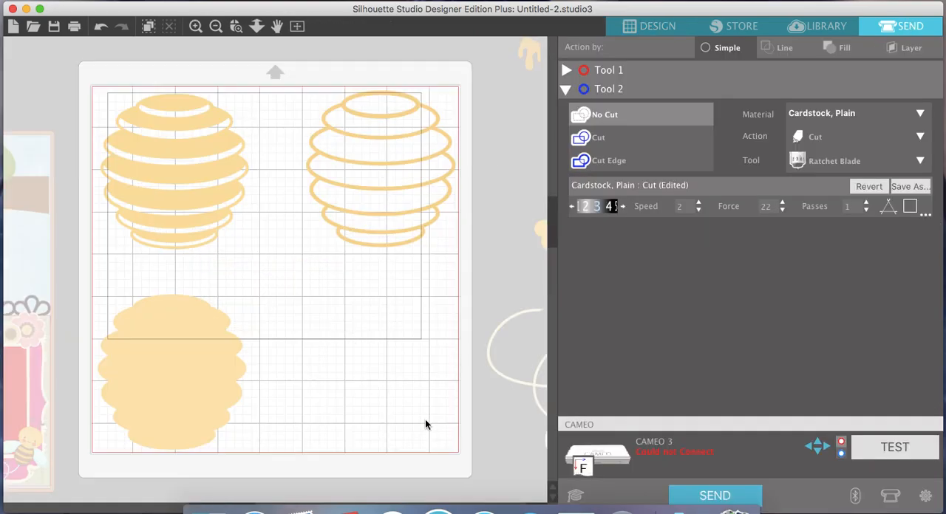
pyautogui.click(614, 139)
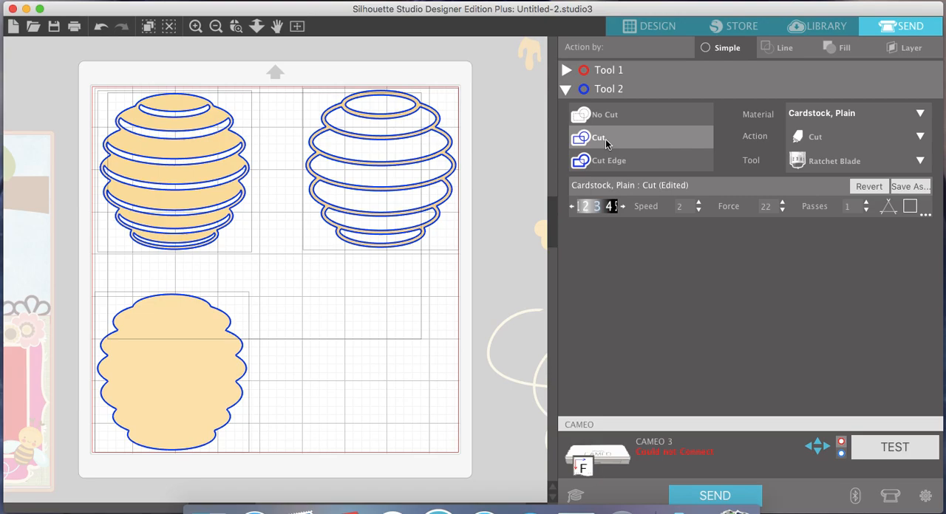
pyautogui.click(453, 113)
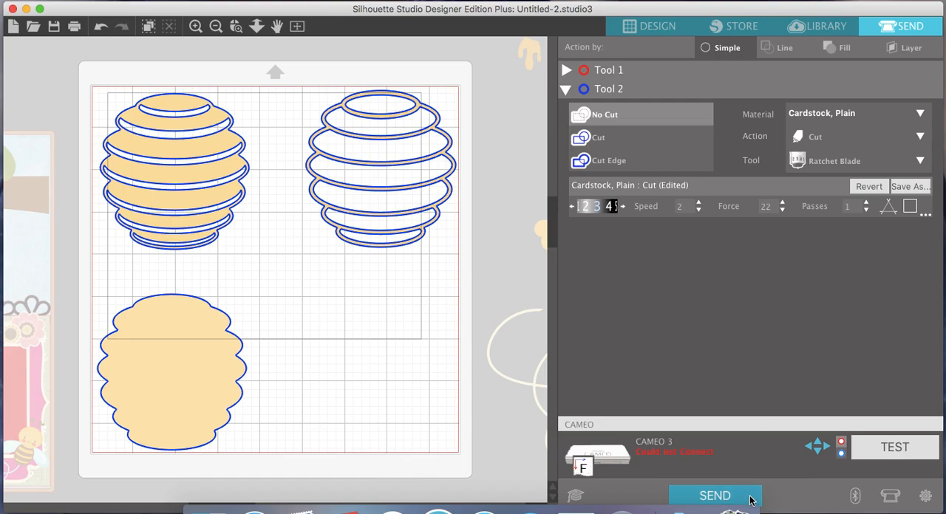
# - Return to the design view and delete the hive layers together with all leftover loose pieces beside the mat
pyautogui.click(635, 26)
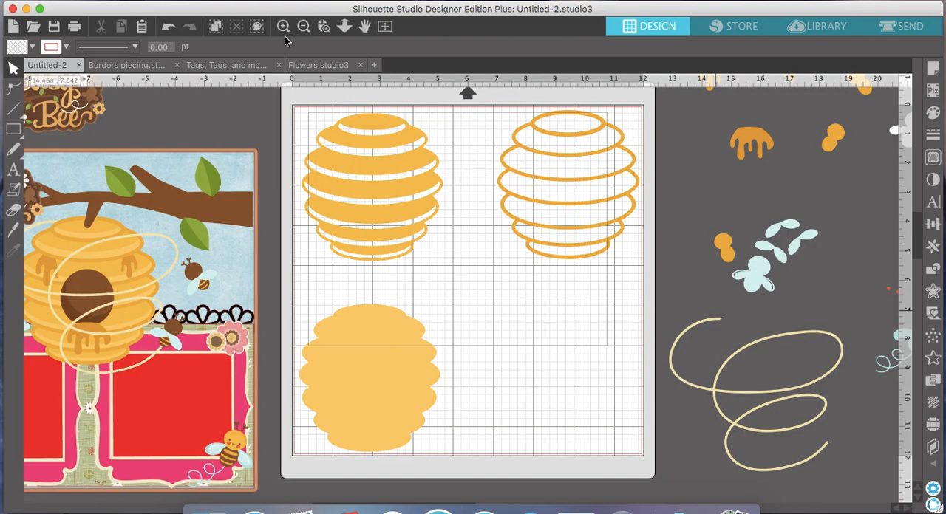
pyautogui.click(303, 26)
pyautogui.click(303, 25)
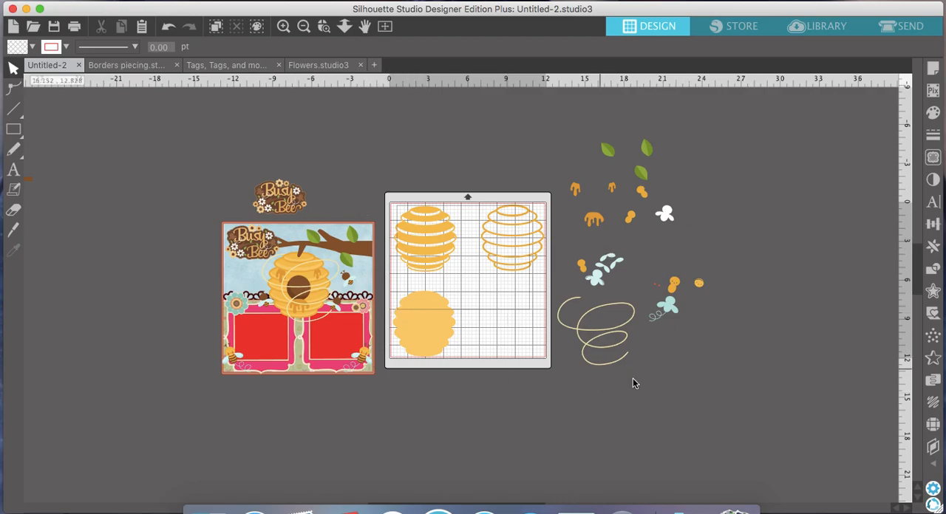
pyautogui.moveTo(736, 387); pyautogui.dragTo(434, 115)
pyautogui.press('Delete')
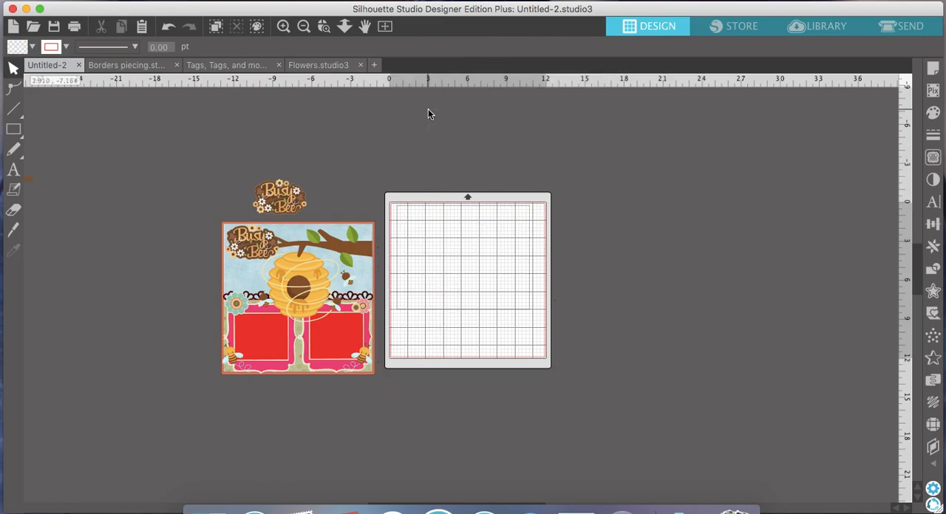
# - Move the spare Busy Bee title from above the scrapbook page to the upper-left corner of the cutting mat
pyautogui.moveTo(278, 198); pyautogui.dragTo(360, 196)
pyautogui.press('Delete')
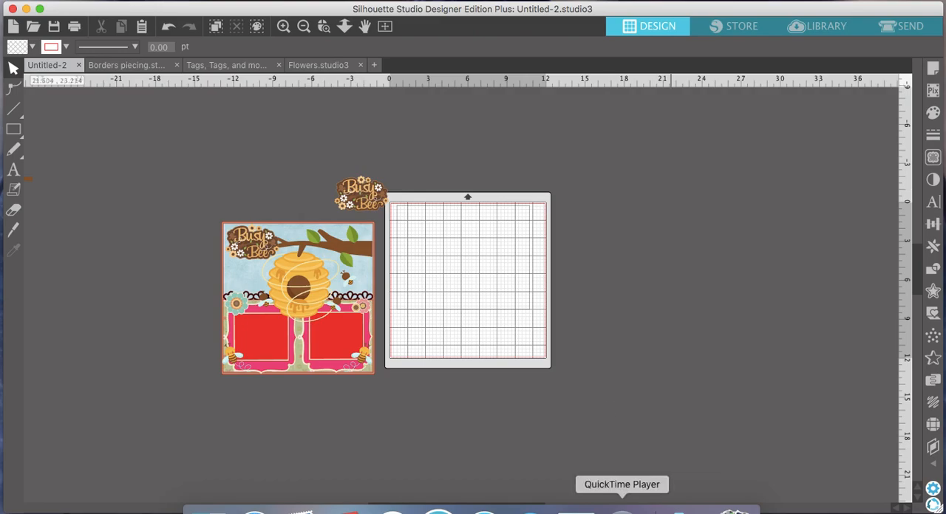
pyautogui.click(622, 511)
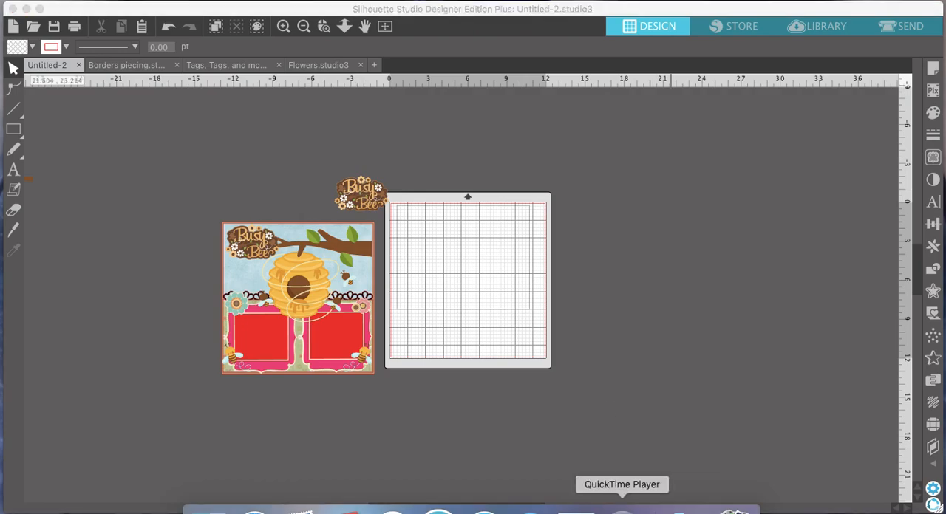
pyautogui.rightClick(622, 511)
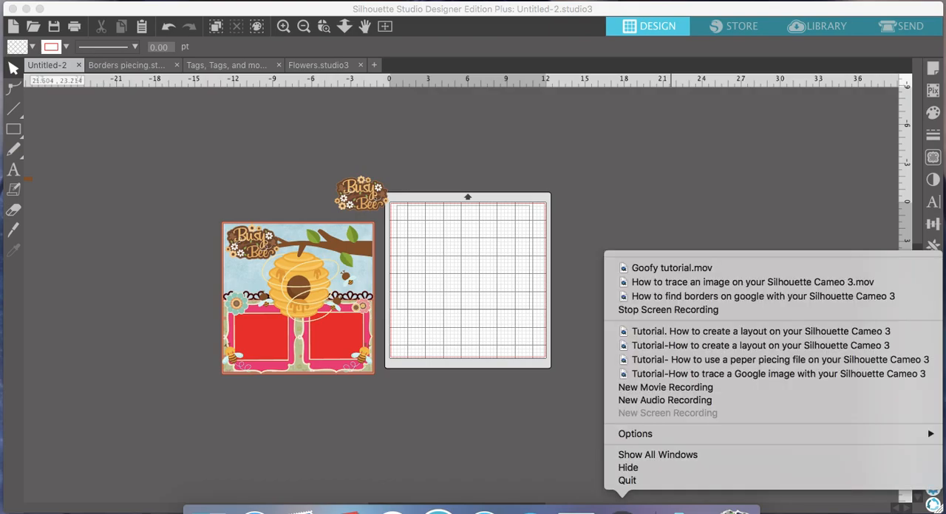